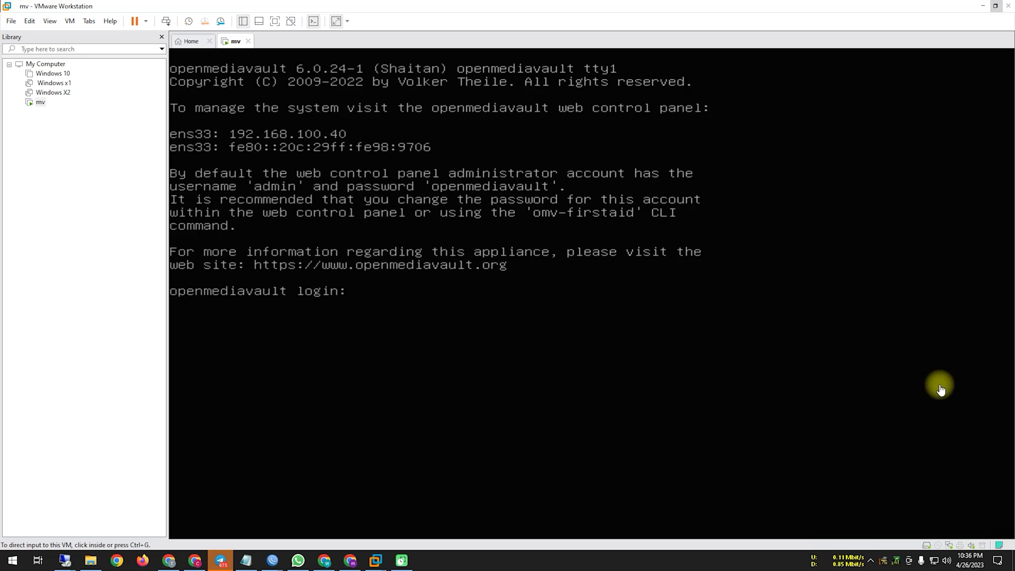
- Switch from the VM console to the openmediavault dashboard in Chrome and open a new tab
{"action": "left_click", "coordinate": [940, 389]}
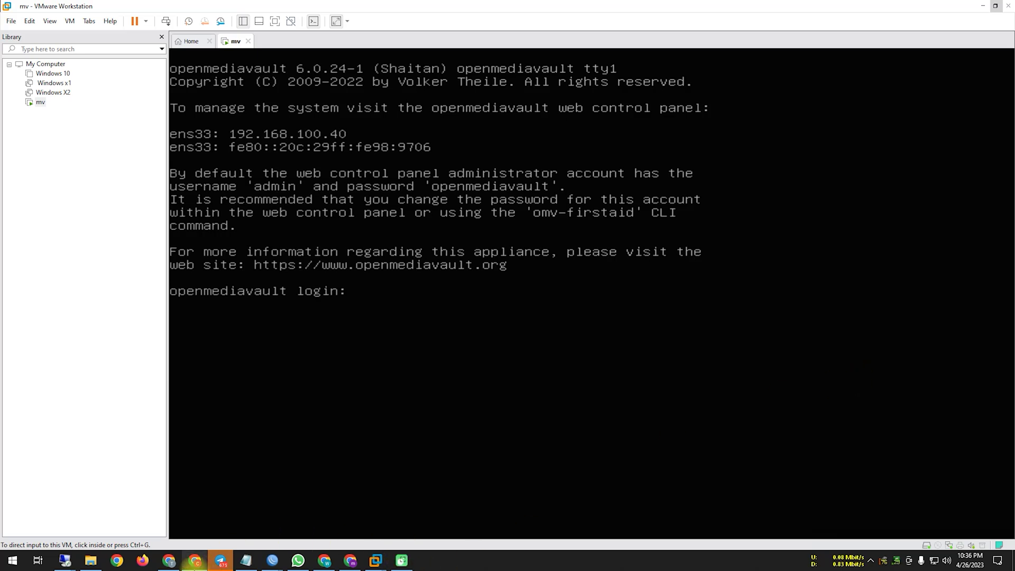
{"action": "left_click", "coordinate": [169, 561]}
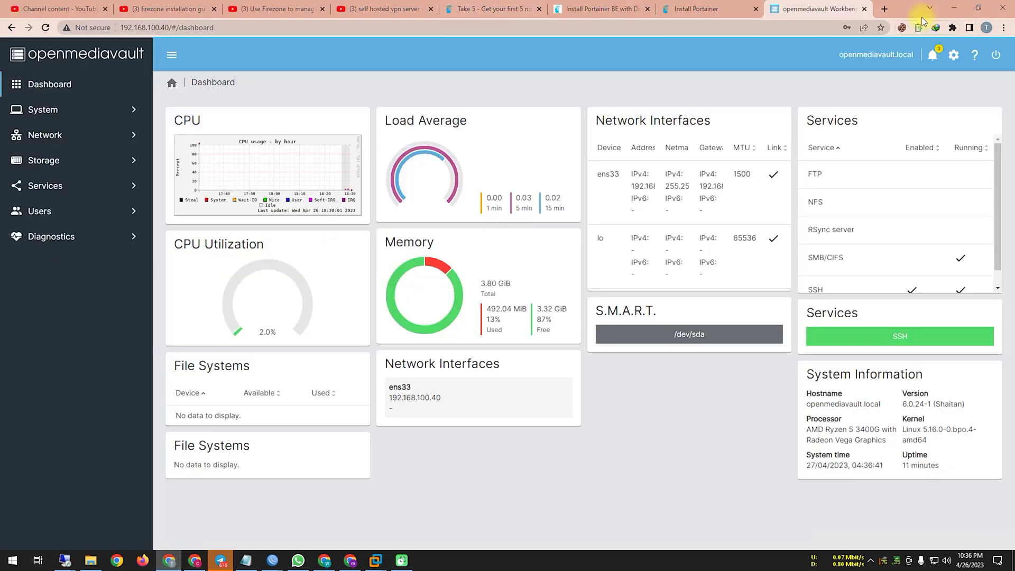
{"action": "left_click", "coordinate": [884, 9]}
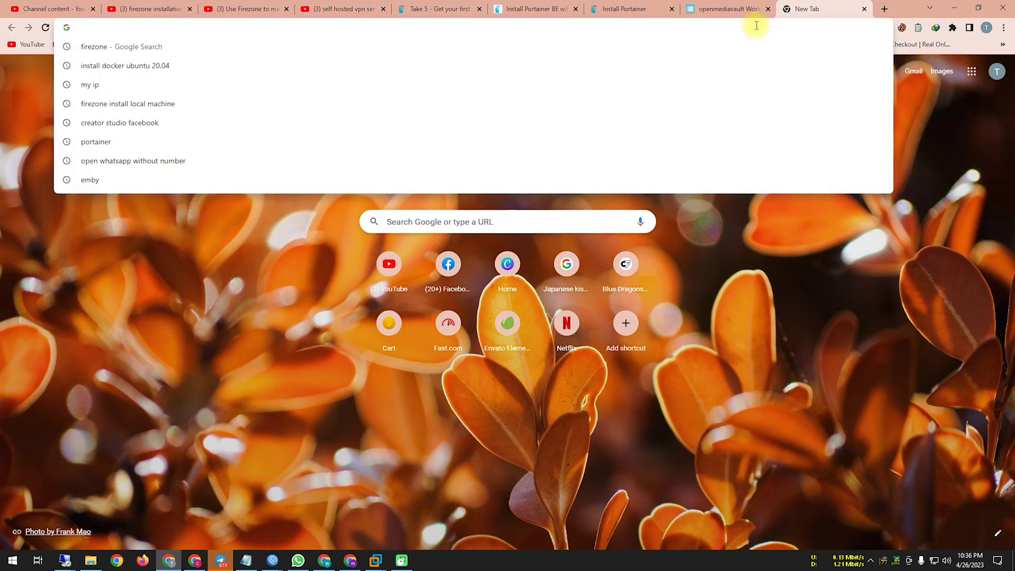
- Search Google for 'opendmediavault' and mark the official openmediavault result at the top
{"action": "type", "text": "o"}
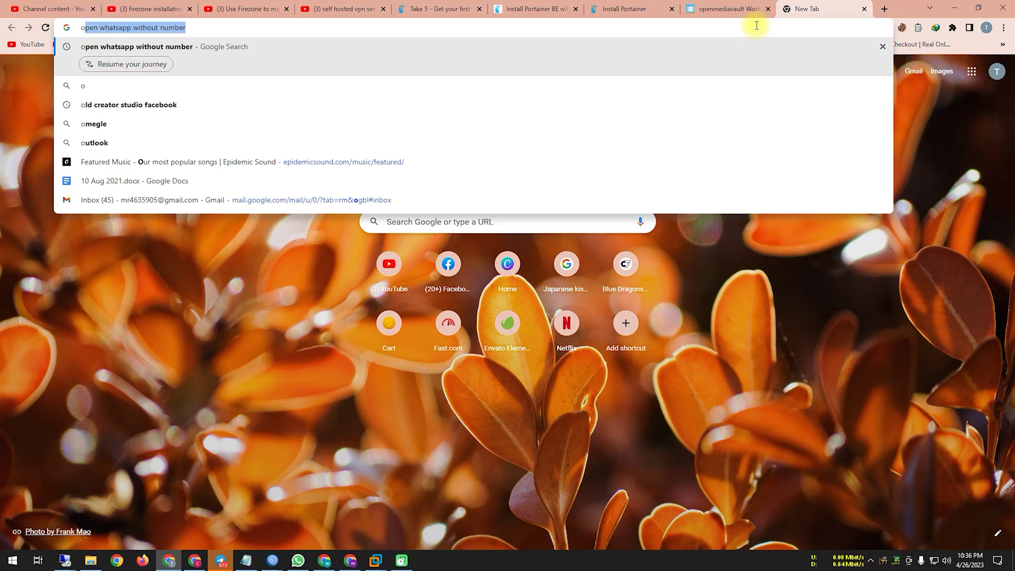
{"action": "type", "text": "pendm"}
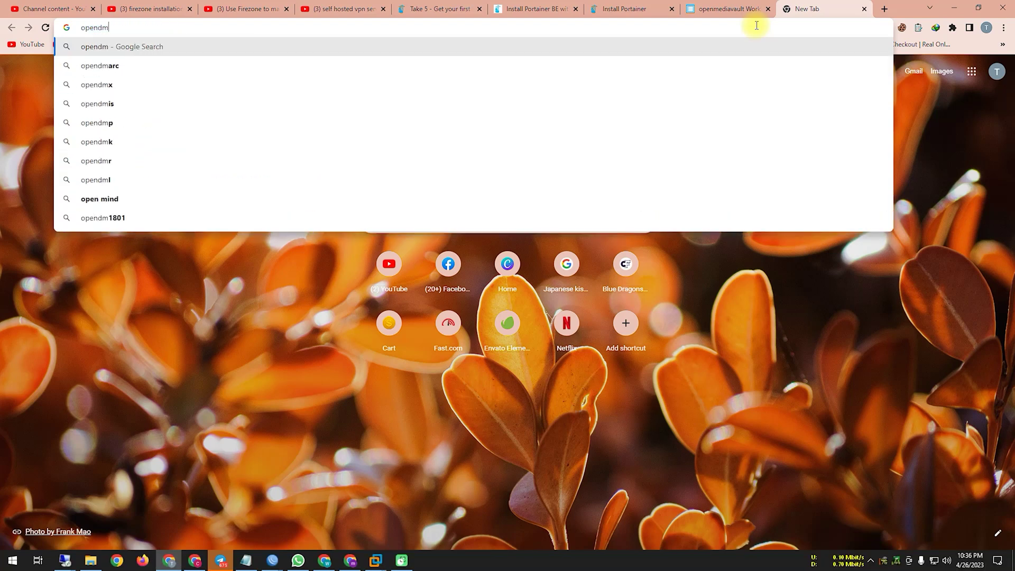
{"action": "type", "text": "edia"}
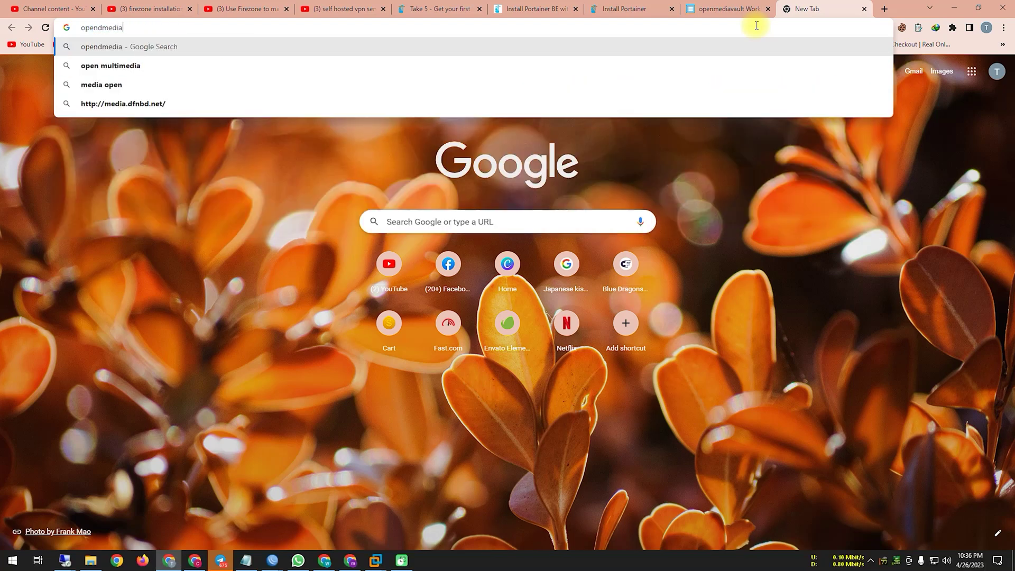
{"action": "type", "text": "v"}
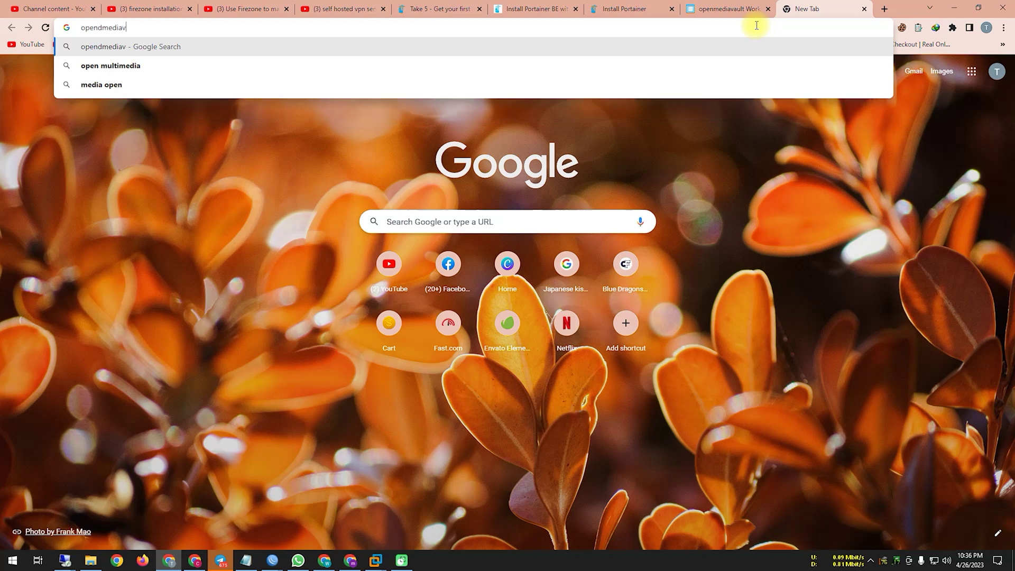
{"action": "type", "text": "a"}
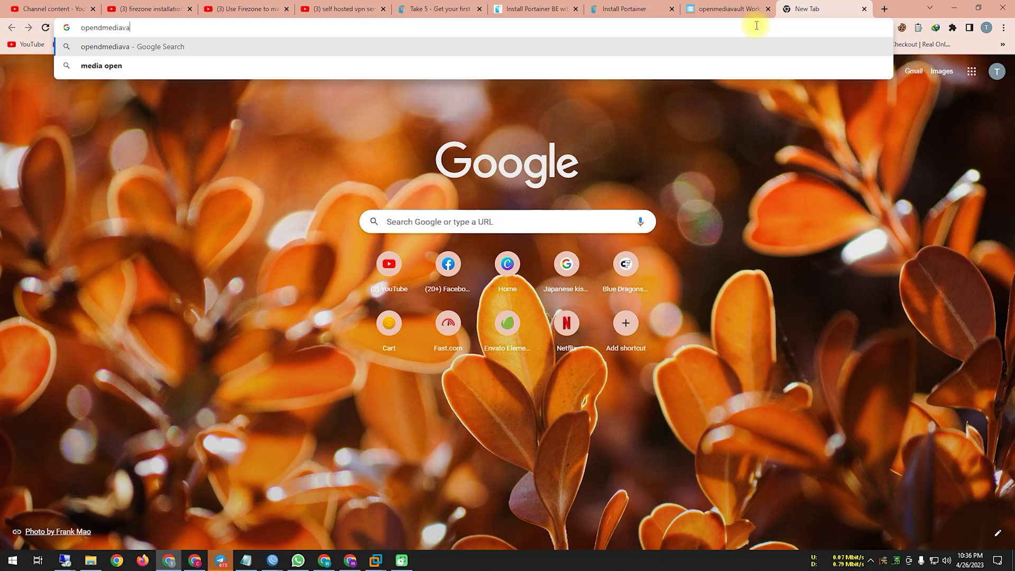
{"action": "type", "text": "ult"}
{"action": "key", "text": "Return"}
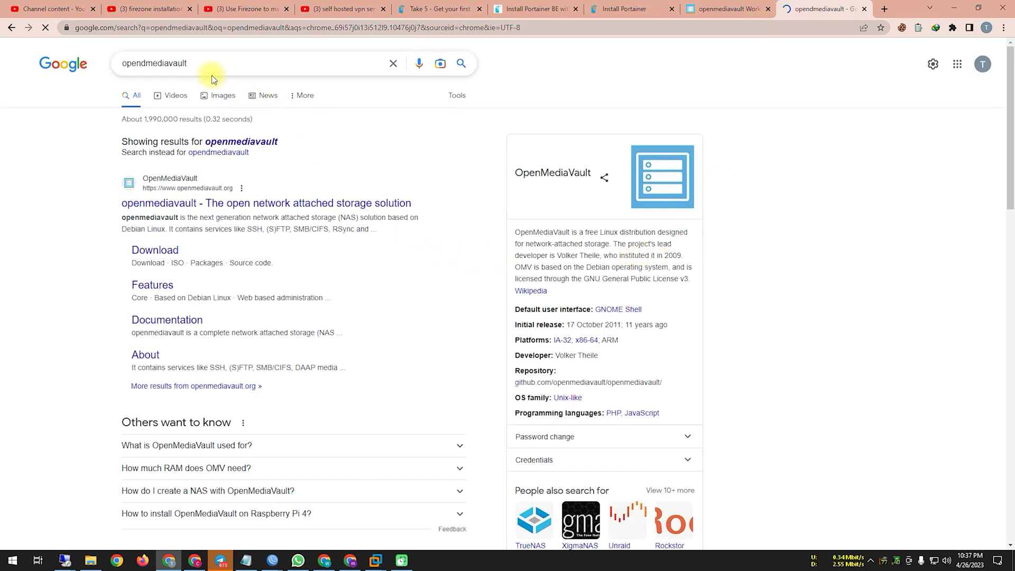
{"action": "left_click_drag", "start_coordinate": [216, 63], "coordinate": [120, 63]}
{"action": "left_click", "coordinate": [65, 339]}
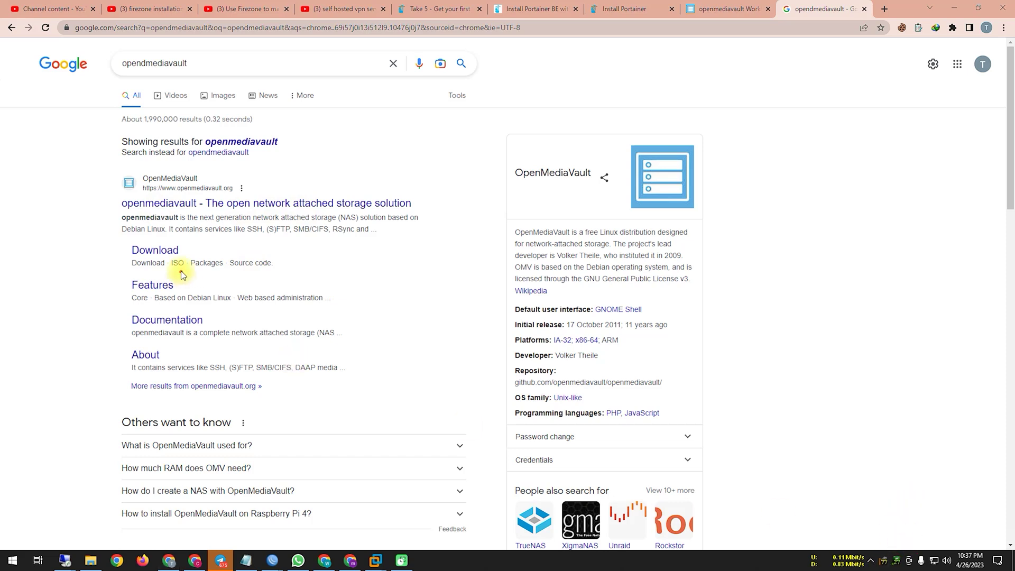
{"action": "mouse_move", "coordinate": [123, 214]}
{"action": "left_mouse_down"}
{"action": "mouse_move", "coordinate": [359, 220]}
{"action": "mouse_move", "coordinate": [437, 194]}
{"action": "mouse_move", "coordinate": [129, 181]}
{"action": "mouse_move", "coordinate": [90, 216]}
{"action": "mouse_move", "coordinate": [163, 226]}
{"action": "left_mouse_up"}
- Open the official openmediavault.org site and accept its cookies
{"action": "left_click", "coordinate": [209, 206]}
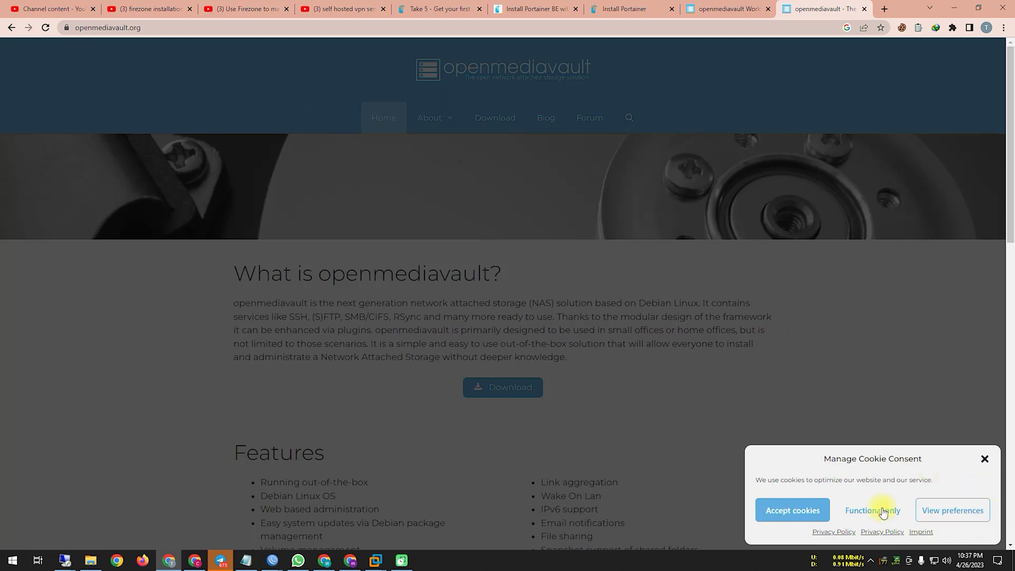
{"action": "mouse_move", "coordinate": [756, 526]}
{"action": "left_mouse_down"}
{"action": "mouse_move", "coordinate": [837, 501]}
{"action": "mouse_move", "coordinate": [801, 525]}
{"action": "left_mouse_up"}
{"action": "left_click", "coordinate": [804, 513]}
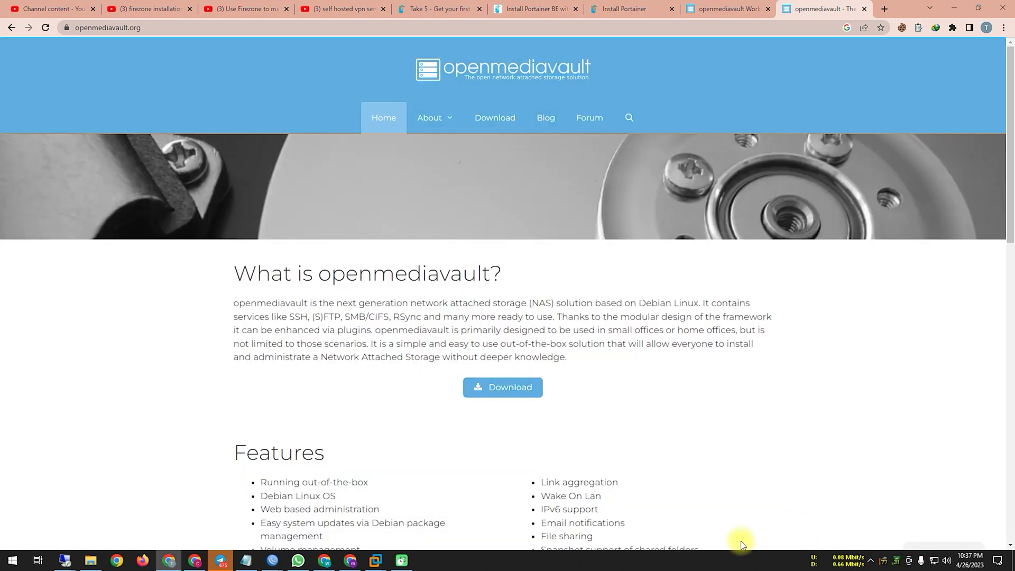
- Browse the homepage news, marking the 6.3.9 update post, and go to the Download page
{"action": "scroll", "coordinate": [723, 407], "scroll_direction": "down", "scroll_amount": 4}
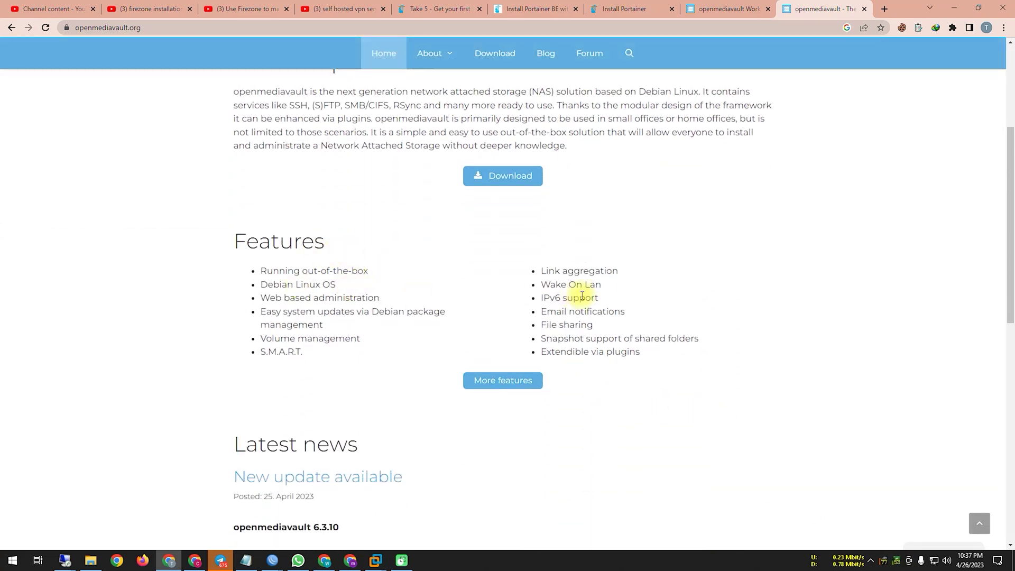
{"action": "scroll", "coordinate": [616, 315], "scroll_direction": "down", "scroll_amount": 5}
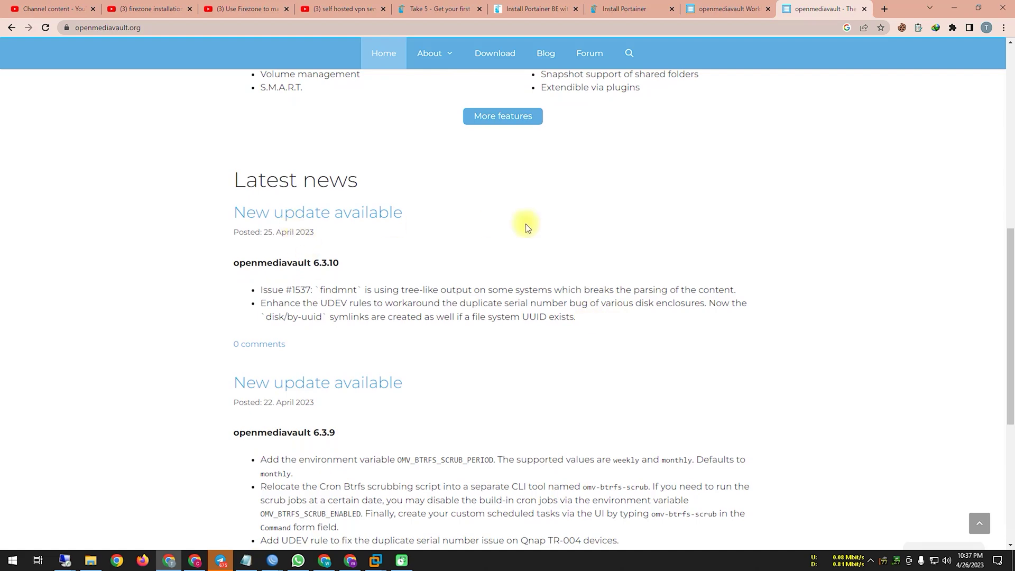
{"action": "scroll", "coordinate": [544, 317], "scroll_direction": "down", "scroll_amount": 4}
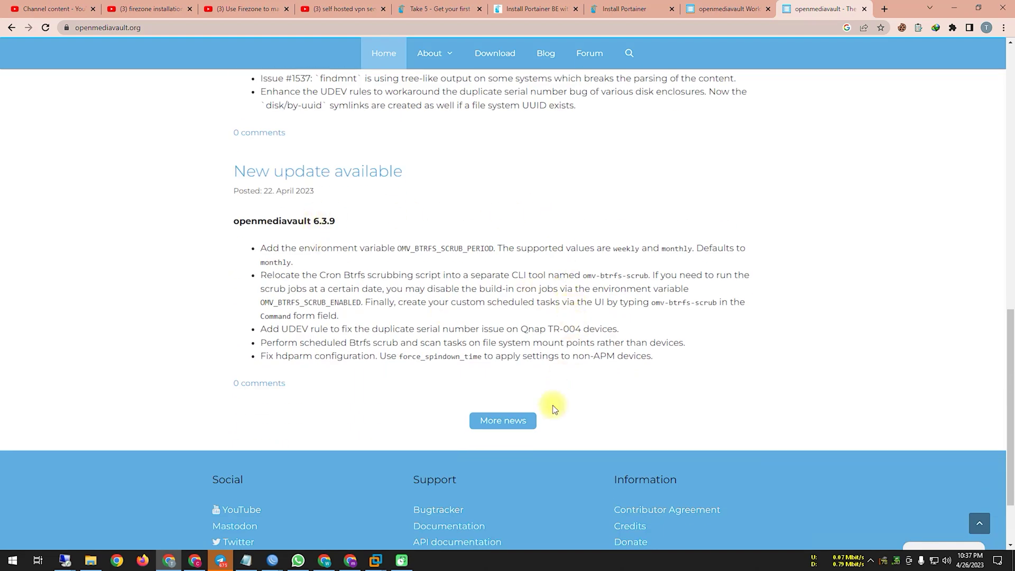
{"action": "scroll", "coordinate": [570, 306], "scroll_direction": "up", "scroll_amount": 1}
{"action": "scroll", "coordinate": [569, 306], "scroll_direction": "up", "scroll_amount": 1}
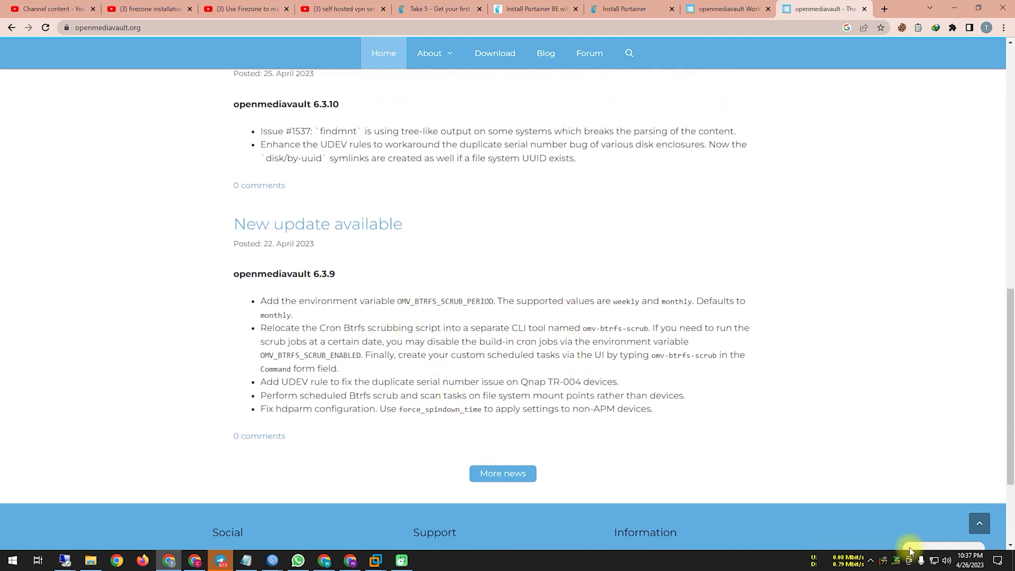
{"action": "mouse_move", "coordinate": [236, 286]}
{"action": "left_mouse_down"}
{"action": "mouse_move", "coordinate": [313, 291]}
{"action": "mouse_move", "coordinate": [261, 263]}
{"action": "left_mouse_up"}
{"action": "scroll", "coordinate": [716, 318], "scroll_direction": "down", "scroll_amount": 3}
{"action": "scroll", "coordinate": [723, 363], "scroll_direction": "up", "scroll_amount": 10}
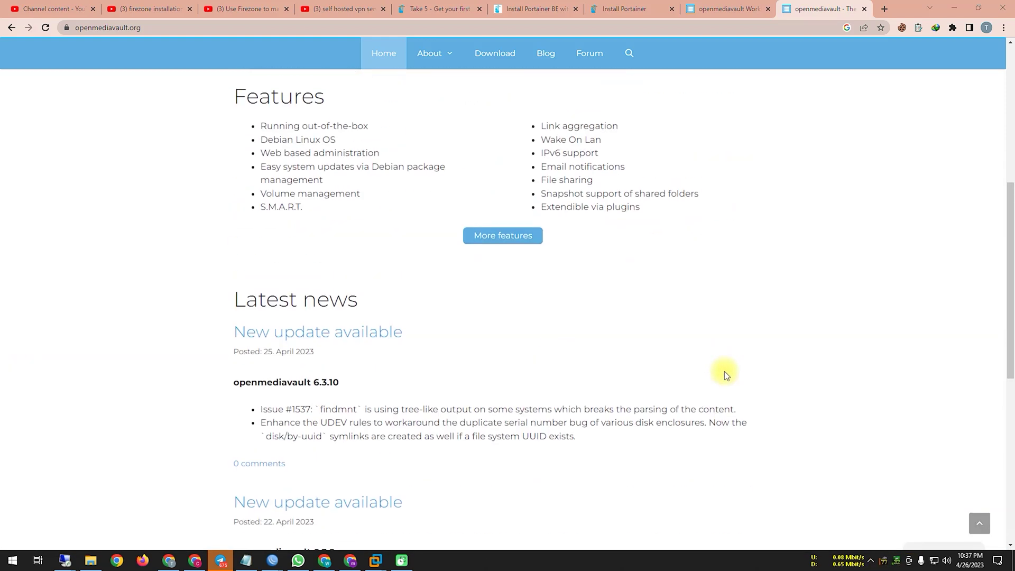
{"action": "scroll", "coordinate": [725, 373], "scroll_direction": "down", "scroll_amount": 3}
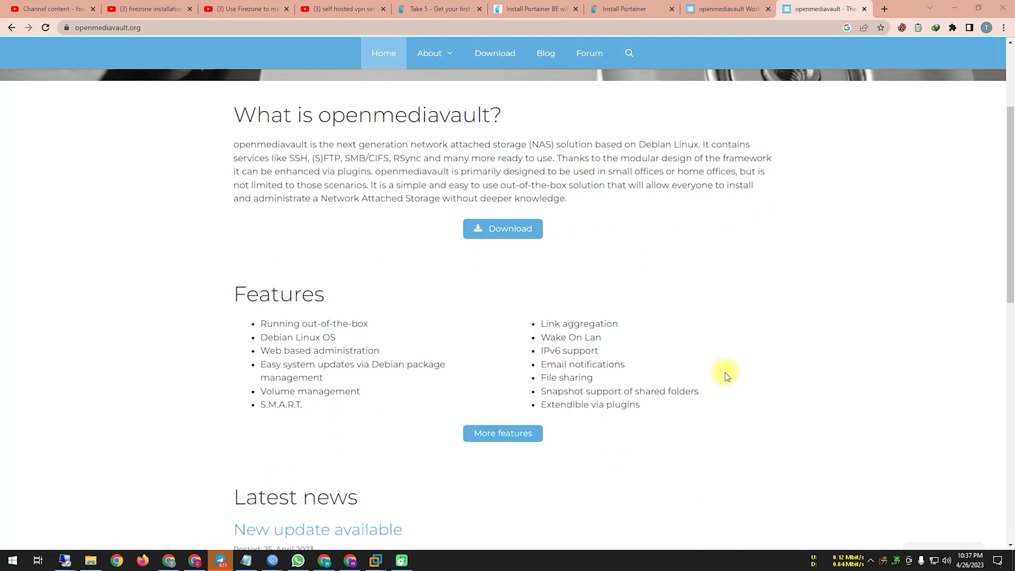
{"action": "left_click", "coordinate": [497, 232]}
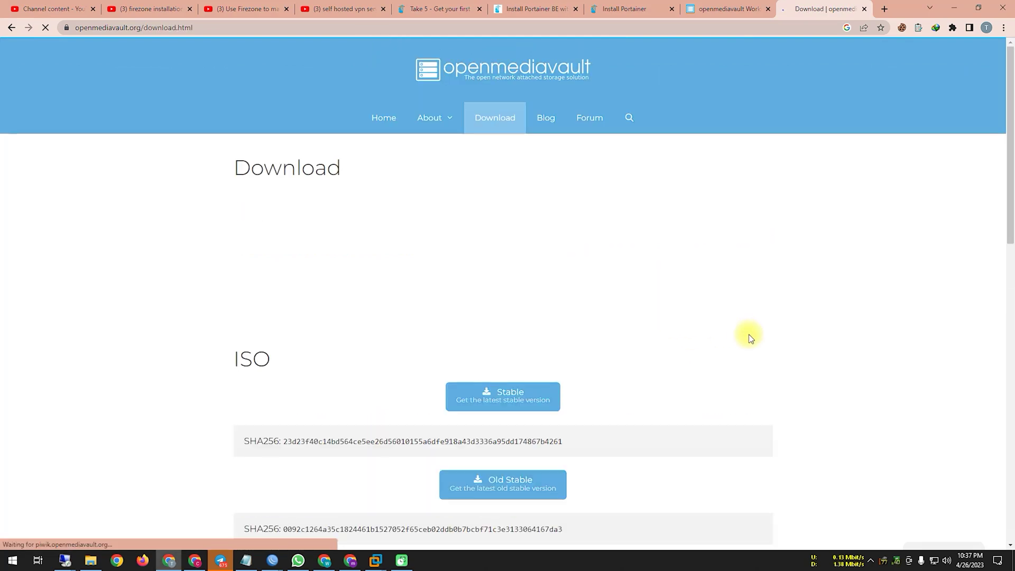
- Scroll the Download page, mark the ISO heading and Stable ISO button, then return to the dashboard tab
{"action": "scroll", "coordinate": [751, 338], "scroll_direction": "down", "scroll_amount": 2}
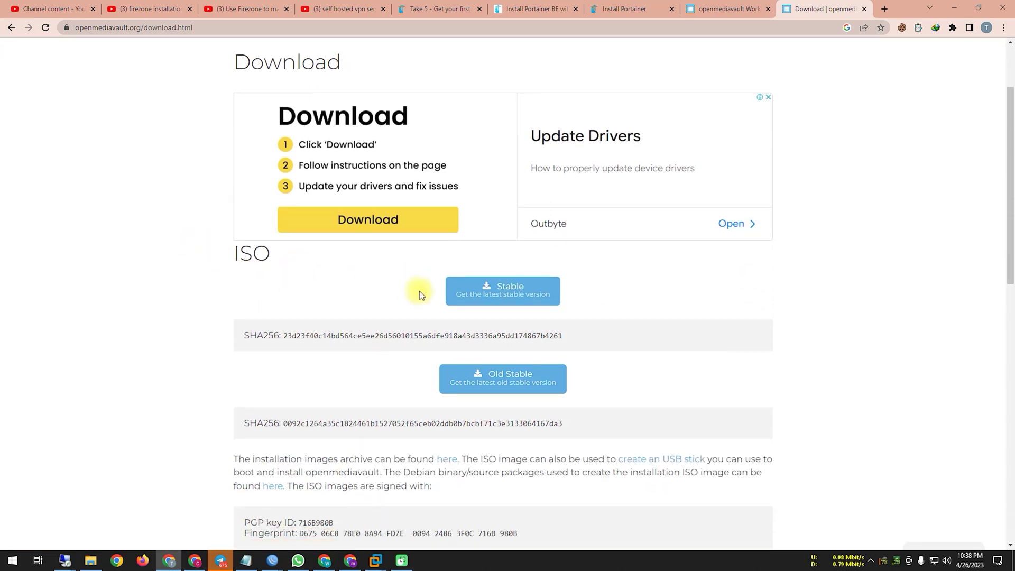
{"action": "scroll", "coordinate": [407, 313], "scroll_direction": "up", "scroll_amount": 3}
{"action": "scroll", "coordinate": [407, 313], "scroll_direction": "down", "scroll_amount": 1}
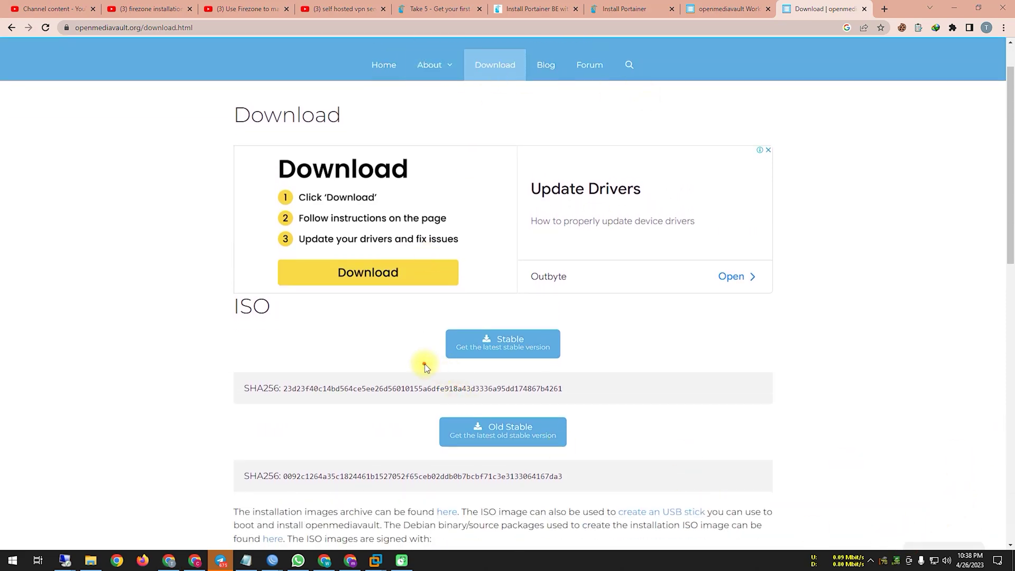
{"action": "left_click_drag", "start_coordinate": [227, 332], "coordinate": [341, 330]}
{"action": "mouse_move", "coordinate": [426, 365]}
{"action": "left_mouse_down"}
{"action": "mouse_move", "coordinate": [549, 369]}
{"action": "mouse_move", "coordinate": [515, 310]}
{"action": "mouse_move", "coordinate": [433, 362]}
{"action": "left_mouse_up"}
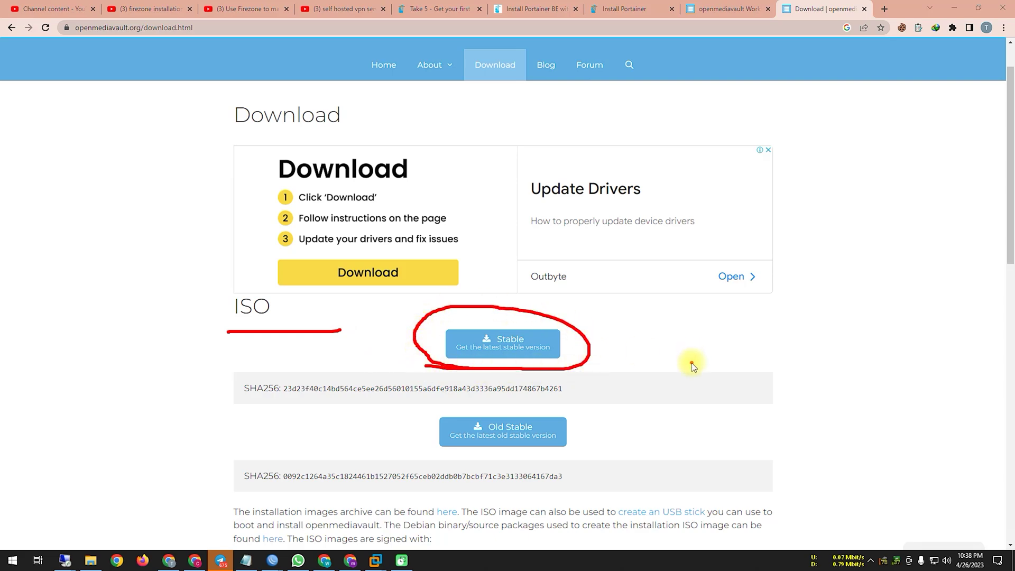
{"action": "scroll", "coordinate": [783, 391], "scroll_direction": "down", "scroll_amount": 6}
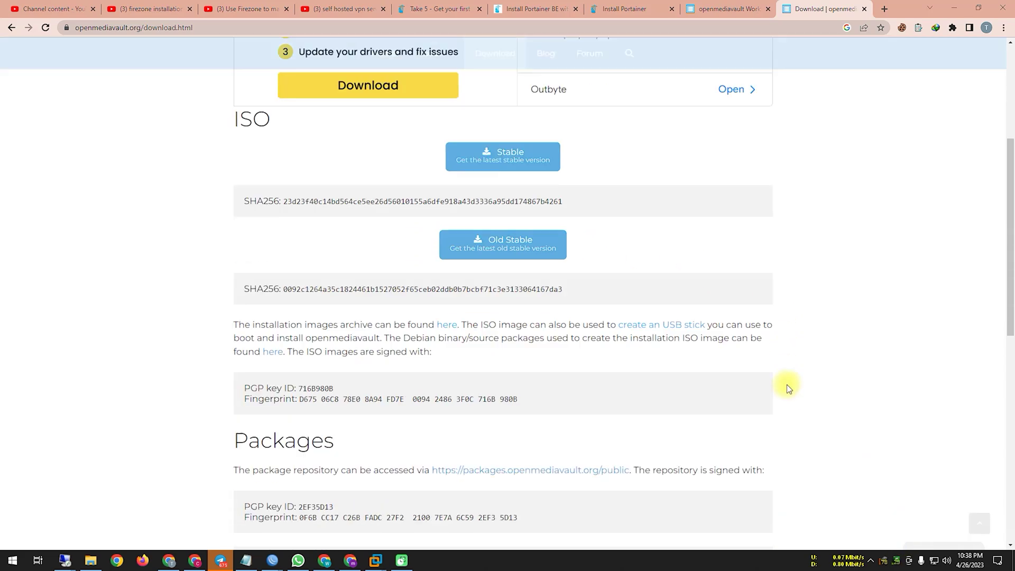
{"action": "scroll", "coordinate": [786, 386], "scroll_direction": "down", "scroll_amount": 2}
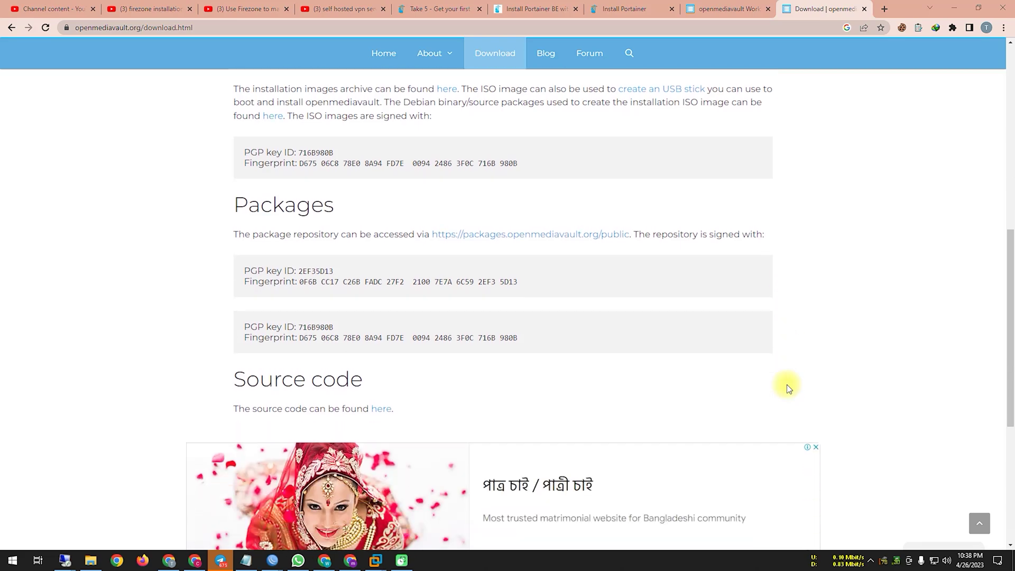
{"action": "scroll", "coordinate": [546, 324], "scroll_direction": "up", "scroll_amount": 1}
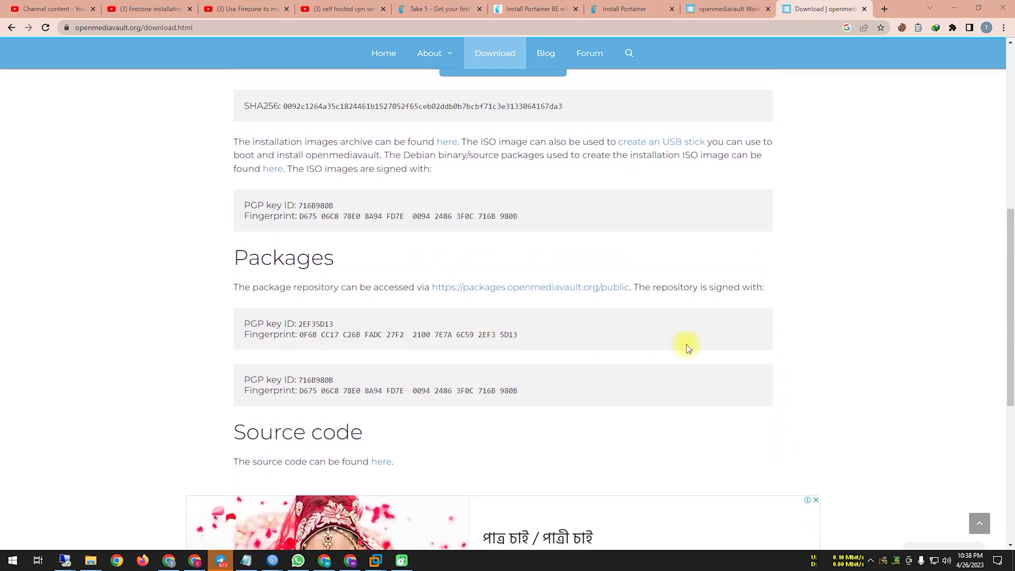
{"action": "scroll", "coordinate": [690, 350], "scroll_direction": "up", "scroll_amount": 8}
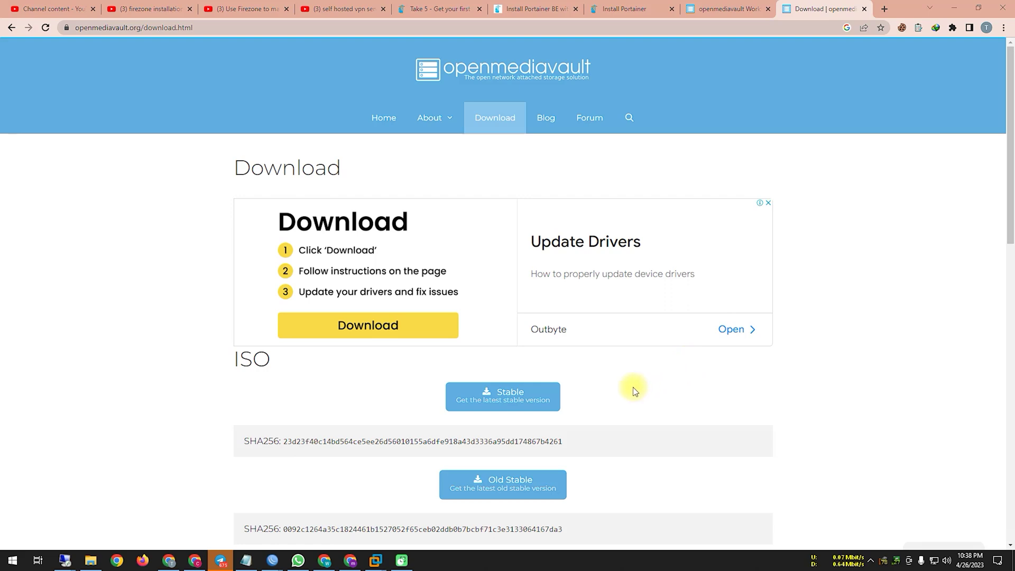
{"action": "left_click", "coordinate": [720, 4]}
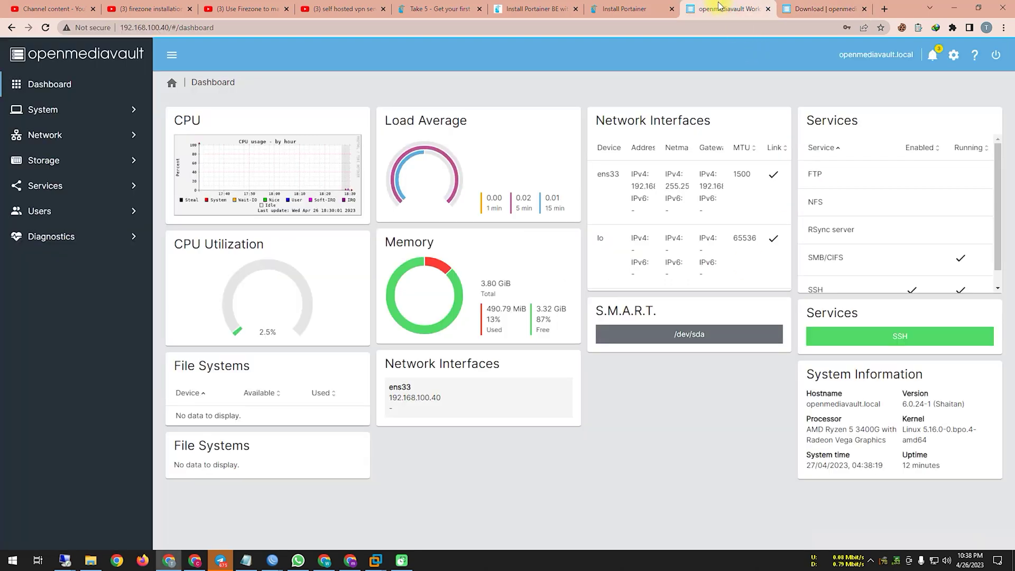
- Bring the 'mv - VMware Workstation' console showing 192.168.100.40 back to the front
{"action": "mouse_move", "coordinate": [378, 563]}
{"action": "left_click", "coordinate": [436, 517]}
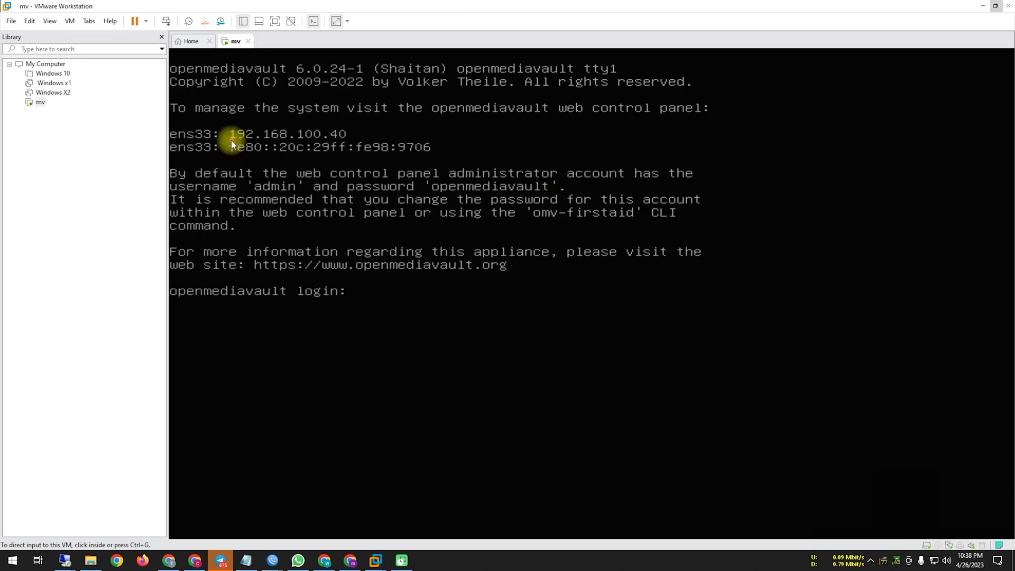
{"action": "left_click_drag", "start_coordinate": [227, 142], "coordinate": [328, 144]}
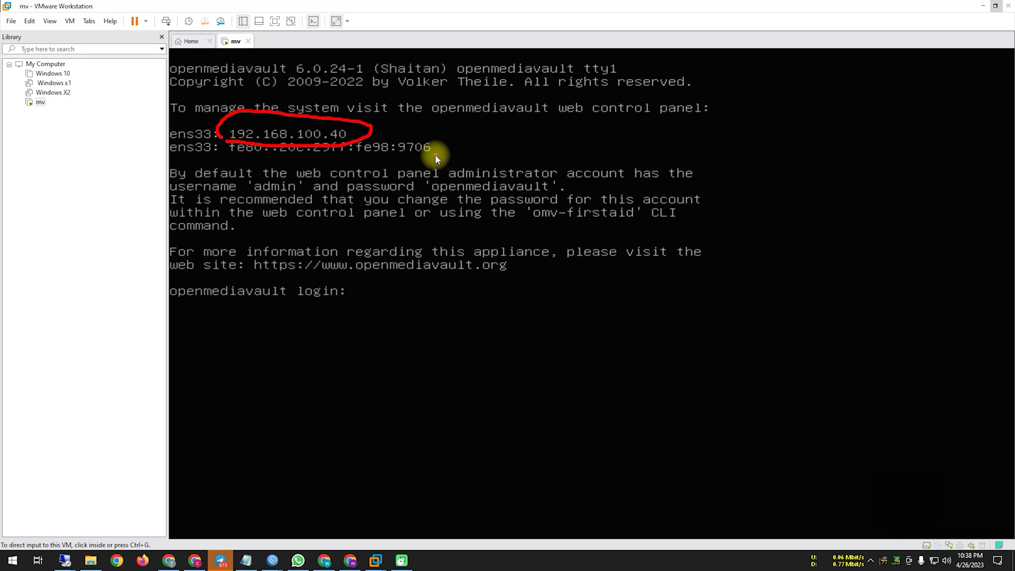
{"action": "left_click_drag", "start_coordinate": [247, 197], "coordinate": [262, 201]}
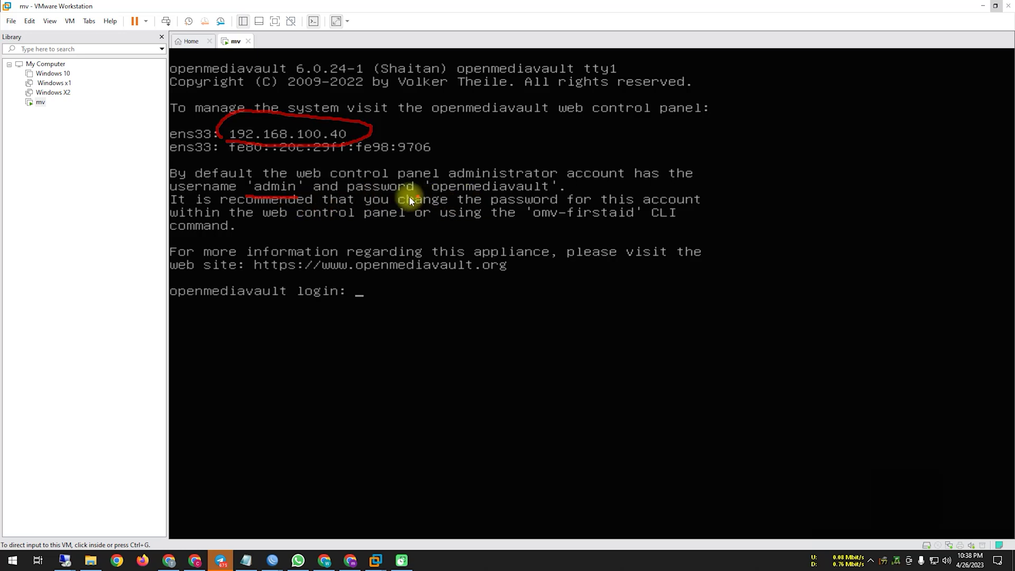
{"action": "left_click_drag", "start_coordinate": [351, 196], "coordinate": [550, 198]}
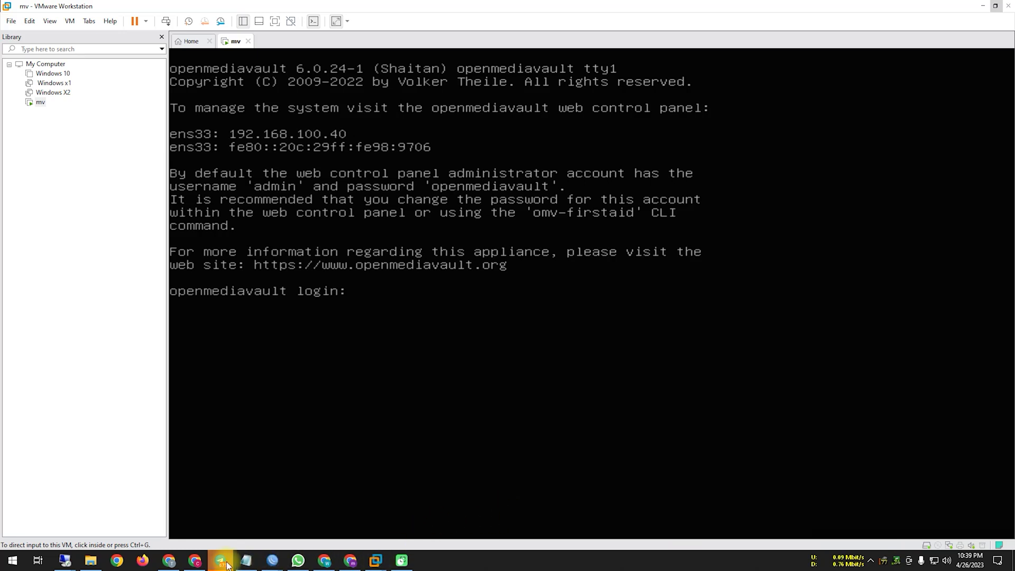
{"action": "left_click", "coordinate": [170, 566]}
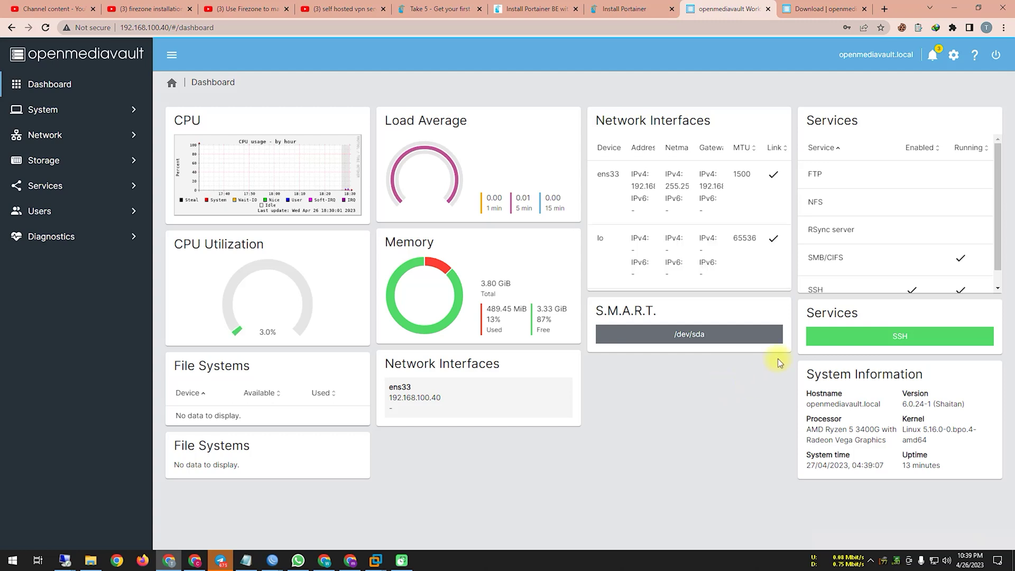
- Look at the gear menu's Language submenu, then close the menus
{"action": "left_click", "coordinate": [956, 57]}
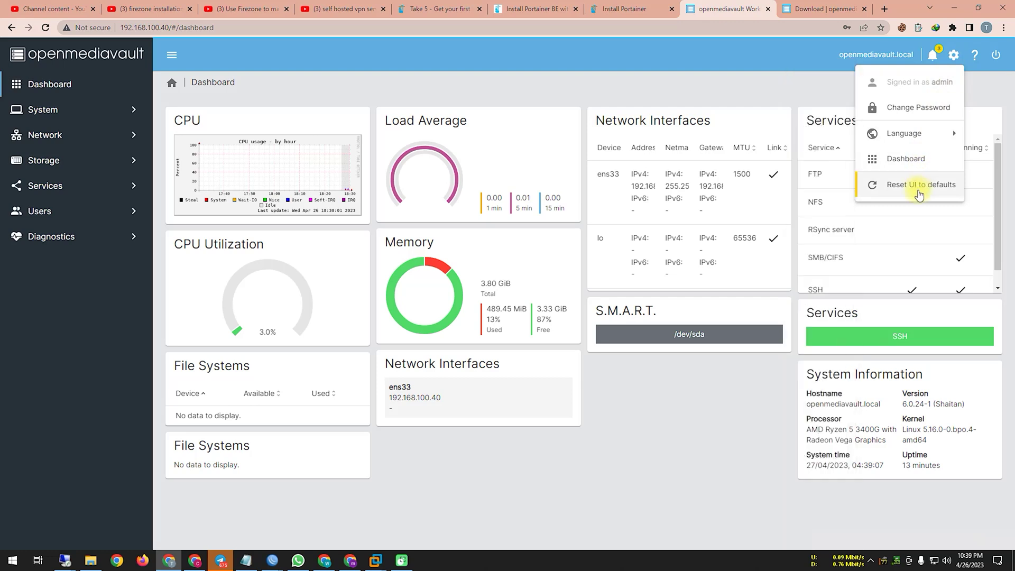
{"action": "left_click", "coordinate": [904, 134]}
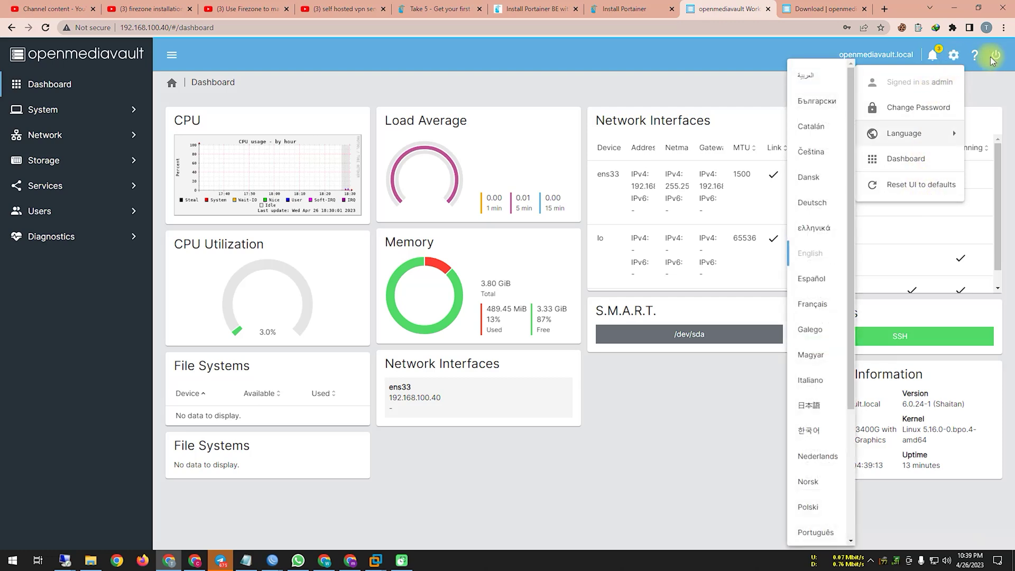
{"action": "left_click", "coordinate": [995, 70]}
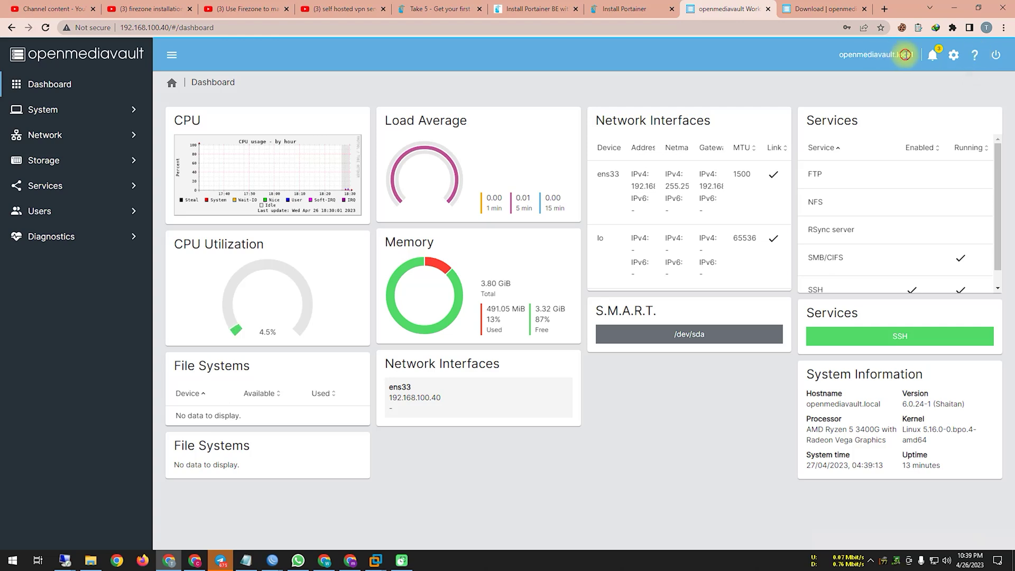
- Highlight the hostname openmediavault.local and mark areas of the dashboard, then clear the highlight
{"action": "left_click_drag", "start_coordinate": [839, 56], "coordinate": [914, 55]}
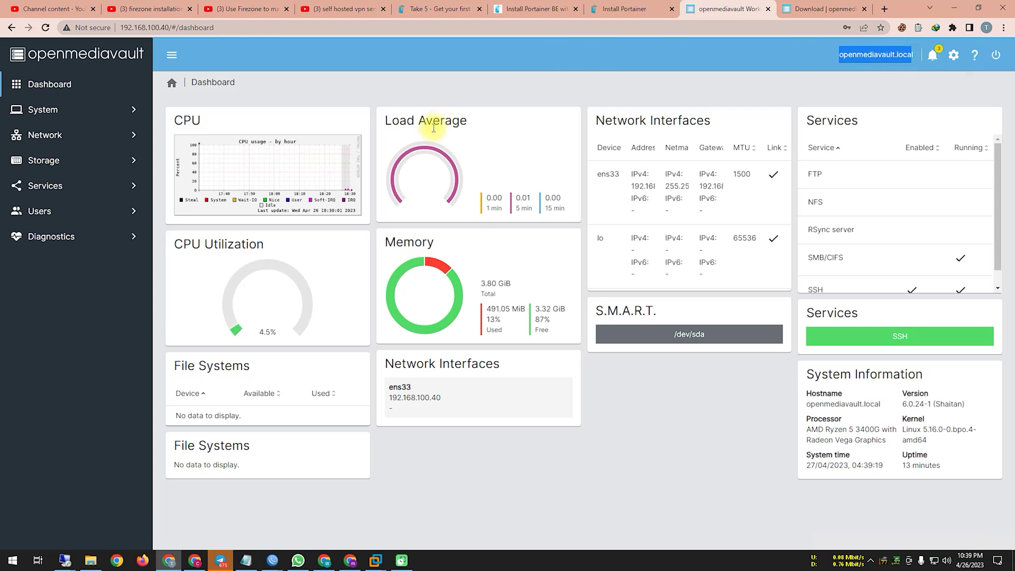
{"action": "left_click", "coordinate": [901, 549]}
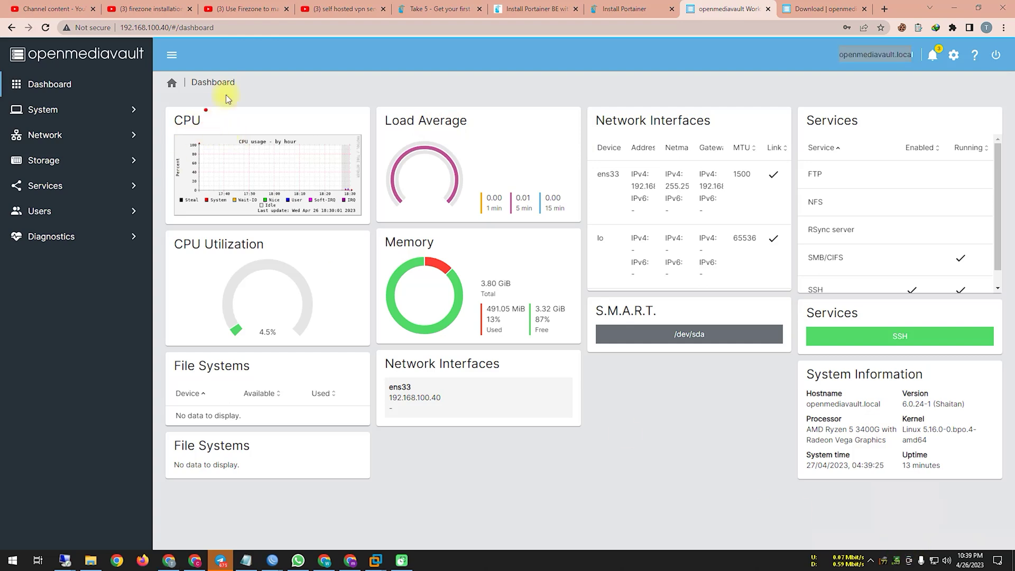
{"action": "mouse_move", "coordinate": [275, 67]}
{"action": "left_mouse_down"}
{"action": "mouse_move", "coordinate": [100, 76]}
{"action": "mouse_move", "coordinate": [193, 87]}
{"action": "mouse_move", "coordinate": [109, 110]}
{"action": "mouse_move", "coordinate": [169, 187]}
{"action": "left_mouse_up"}
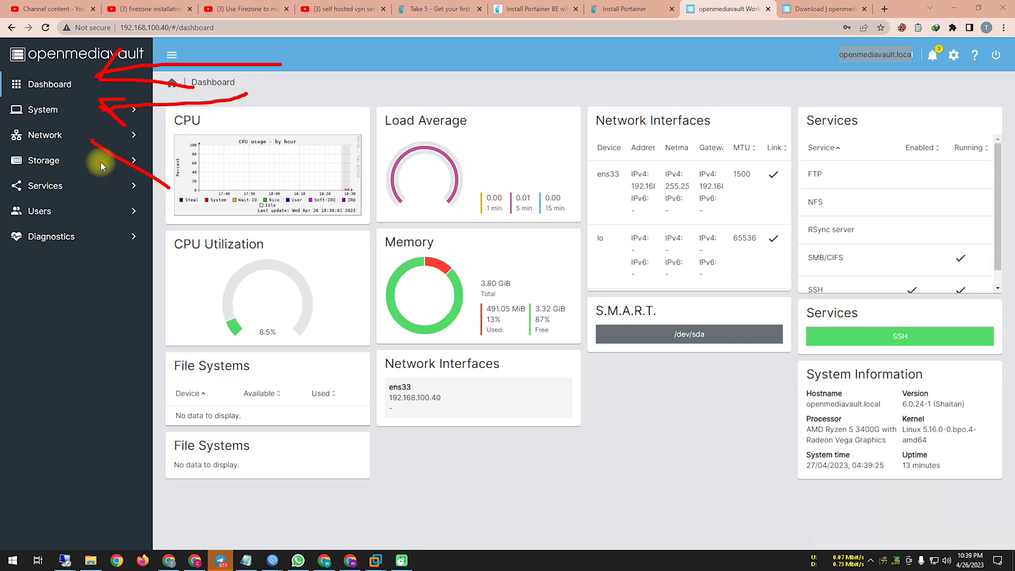
{"action": "left_click_drag", "start_coordinate": [94, 134], "coordinate": [187, 164]}
{"action": "left_click_drag", "start_coordinate": [80, 168], "coordinate": [110, 235]}
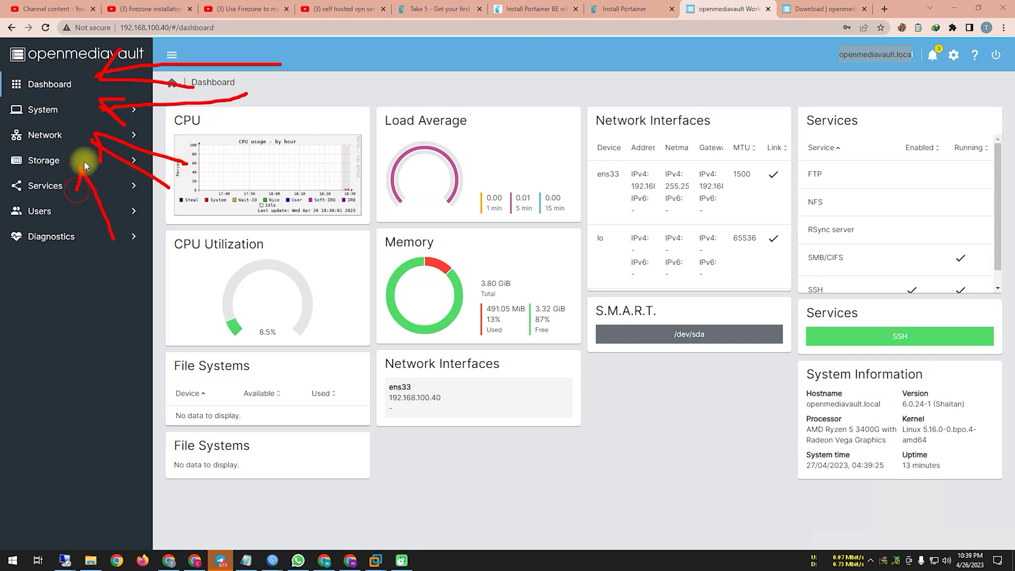
{"action": "mouse_move", "coordinate": [73, 278]}
{"action": "left_mouse_down"}
{"action": "mouse_move", "coordinate": [45, 186]}
{"action": "mouse_move", "coordinate": [83, 218]}
{"action": "left_mouse_up"}
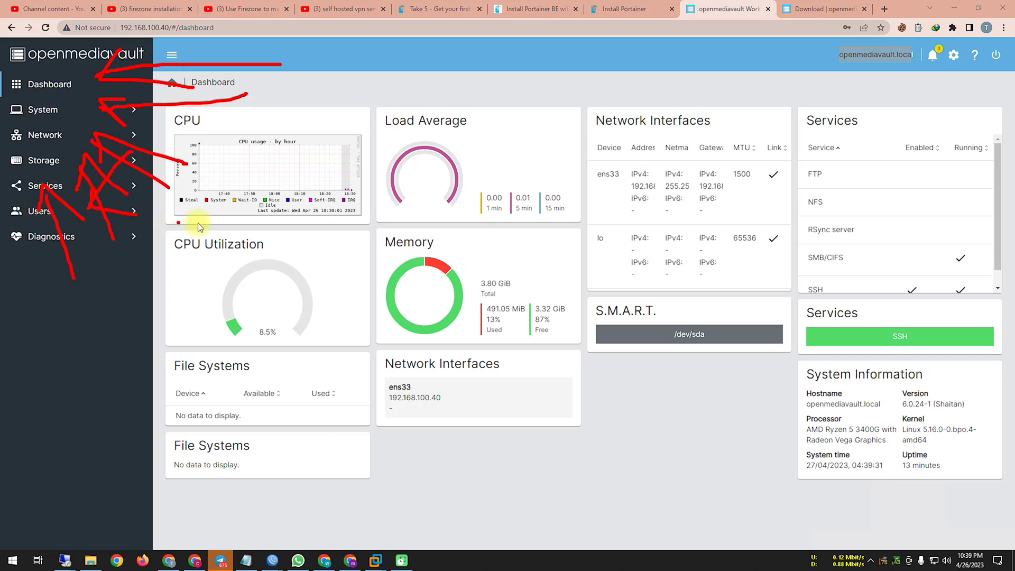
{"action": "key", "text": "Escape"}
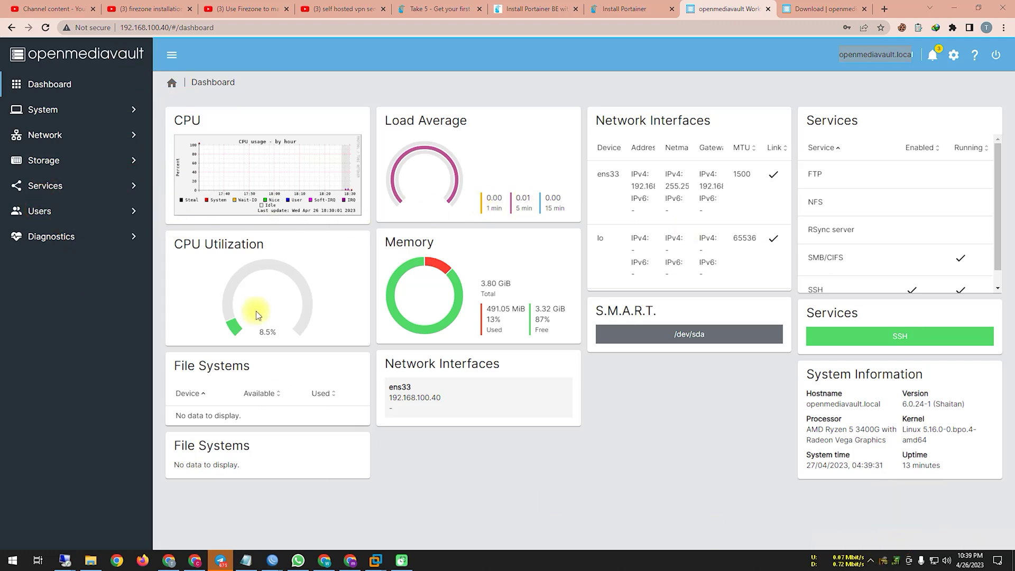
{"action": "left_click", "coordinate": [68, 85]}
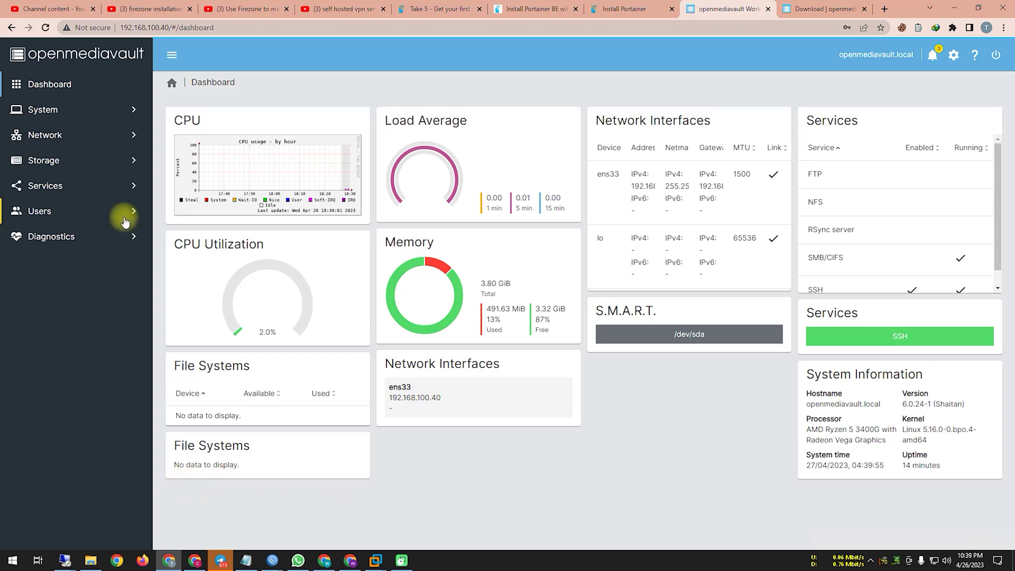
- Review the System pages: Workbench, Date & Time, Notification settings and events, and Power Management
{"action": "left_click", "coordinate": [80, 109]}
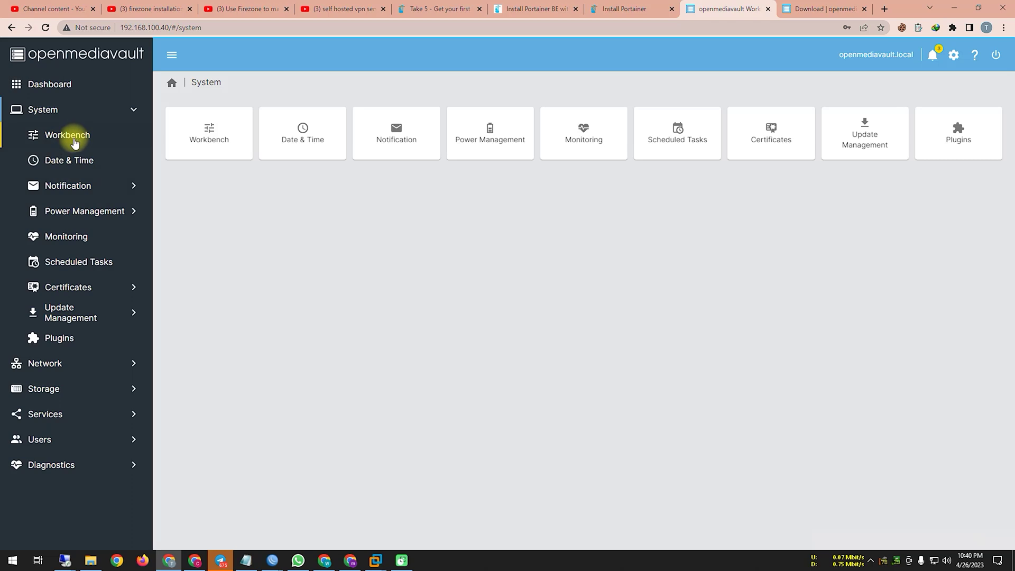
{"action": "left_click", "coordinate": [76, 139]}
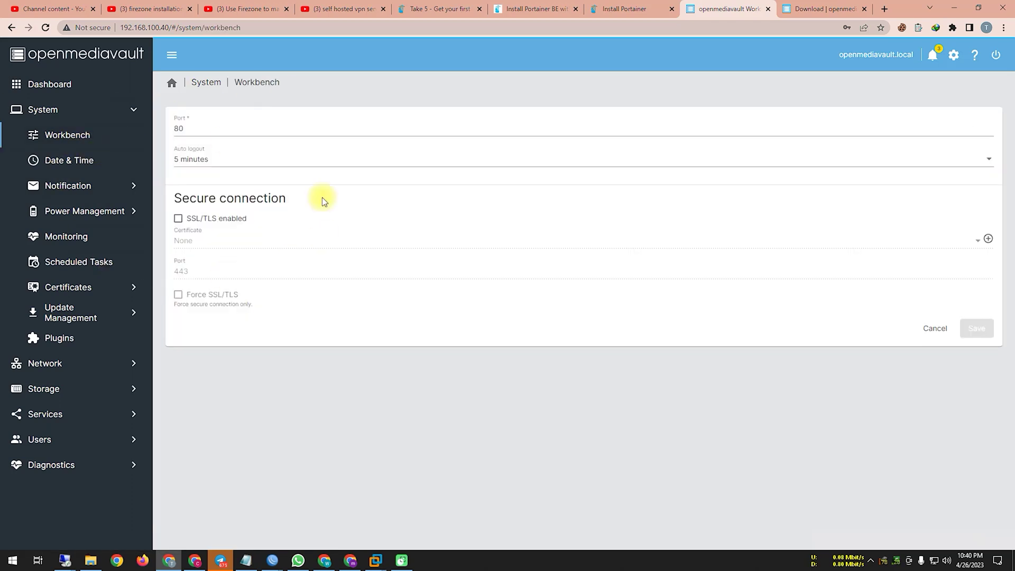
{"action": "left_click", "coordinate": [80, 161]}
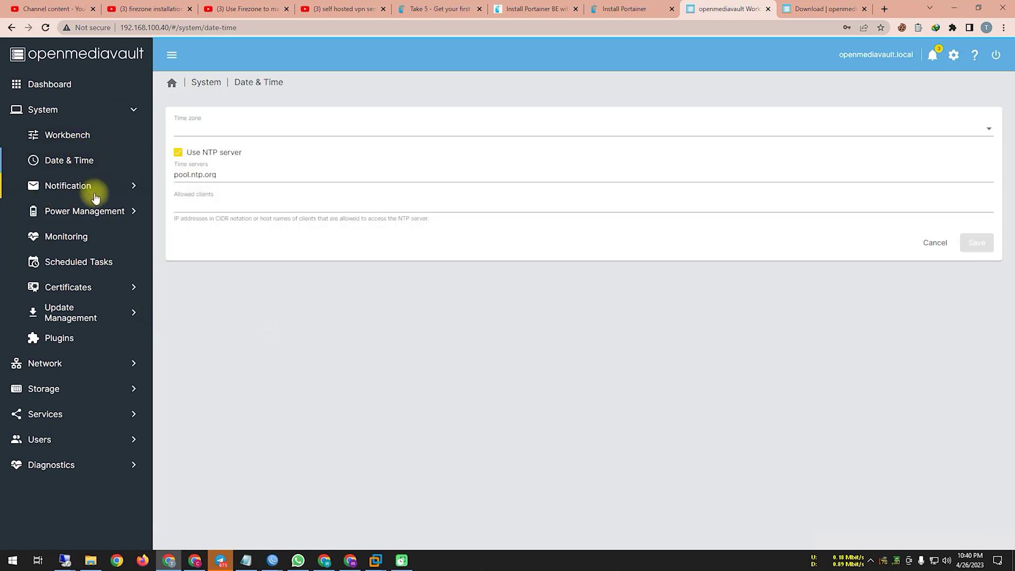
{"action": "left_click", "coordinate": [88, 189]}
{"action": "left_click", "coordinate": [93, 217]}
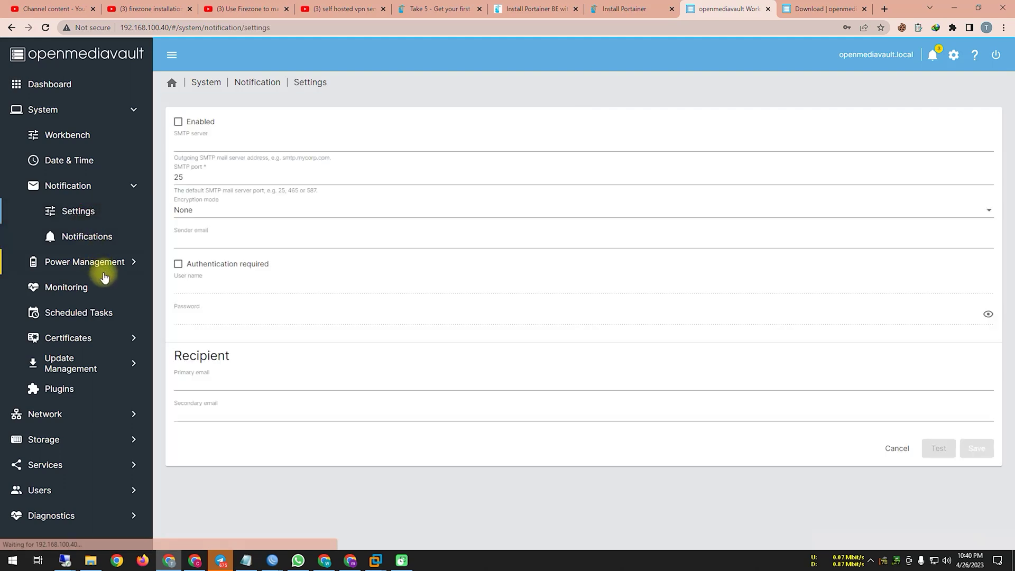
{"action": "left_click", "coordinate": [104, 242]}
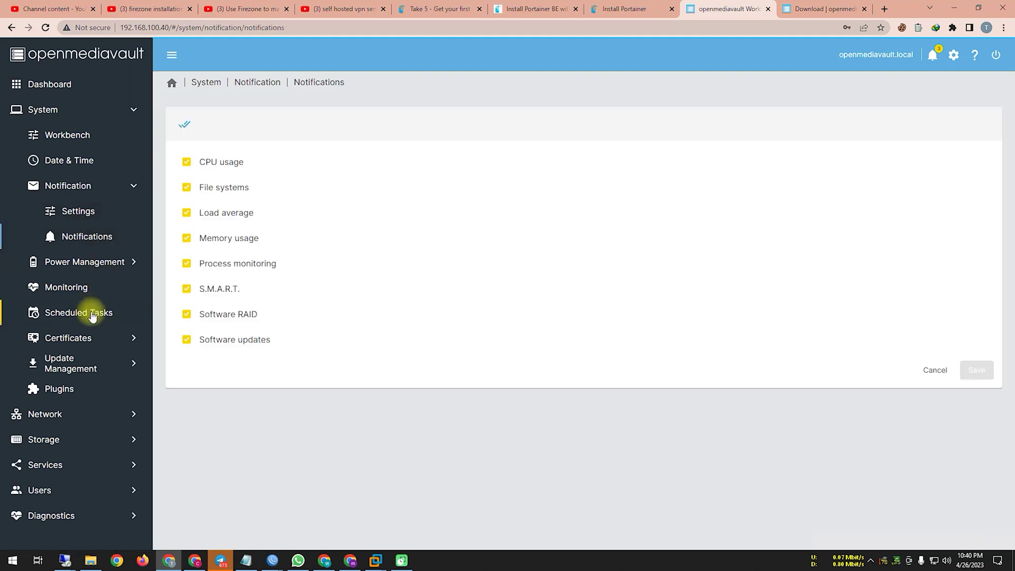
{"action": "left_click", "coordinate": [103, 265]}
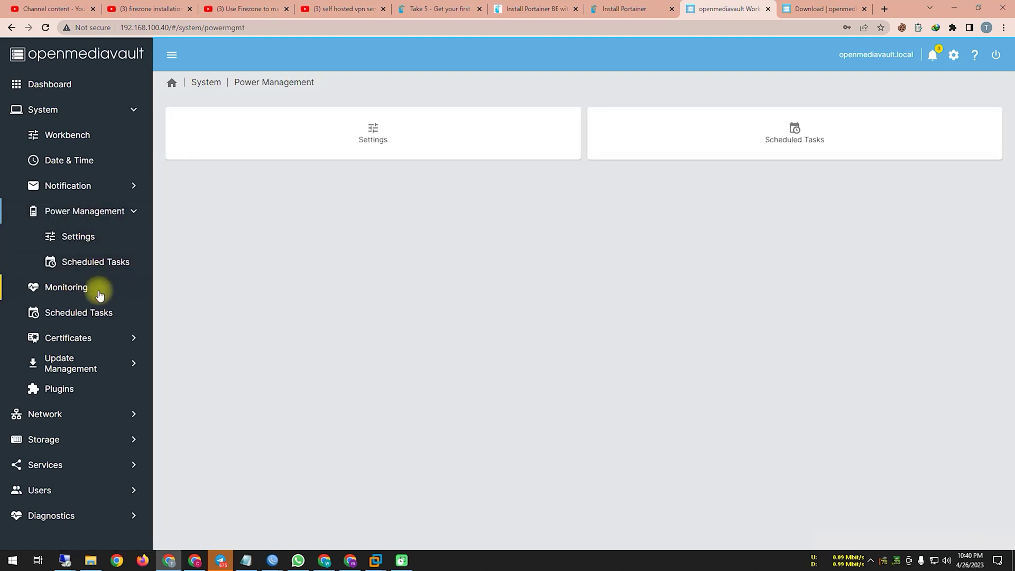
{"action": "left_click", "coordinate": [78, 237]}
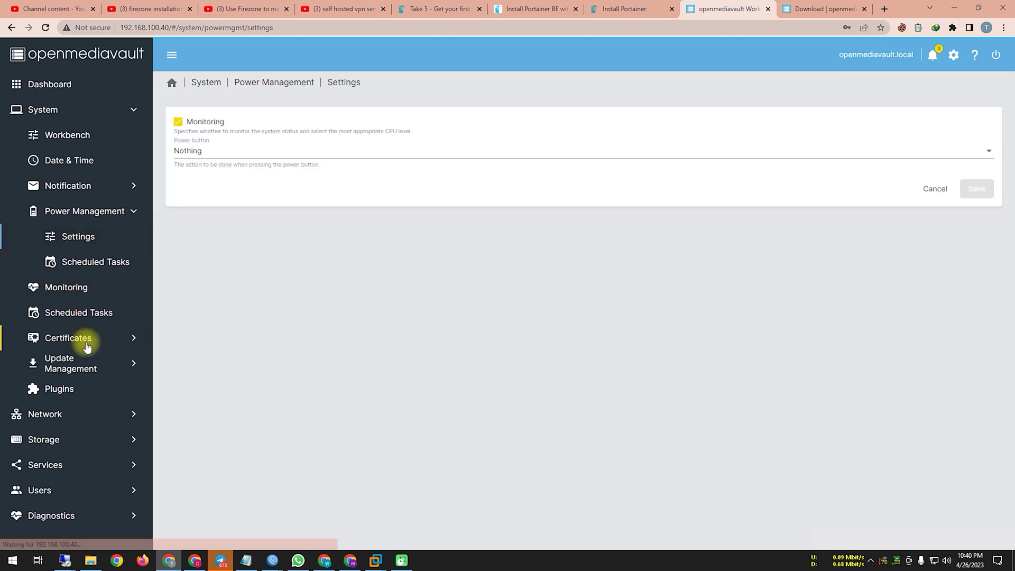
{"action": "left_click", "coordinate": [78, 270]}
- Review Monitoring, Scheduled Tasks, SSH/SSL Certificates, Updates and Plugins, then open the Network section
{"action": "left_click", "coordinate": [74, 287]}
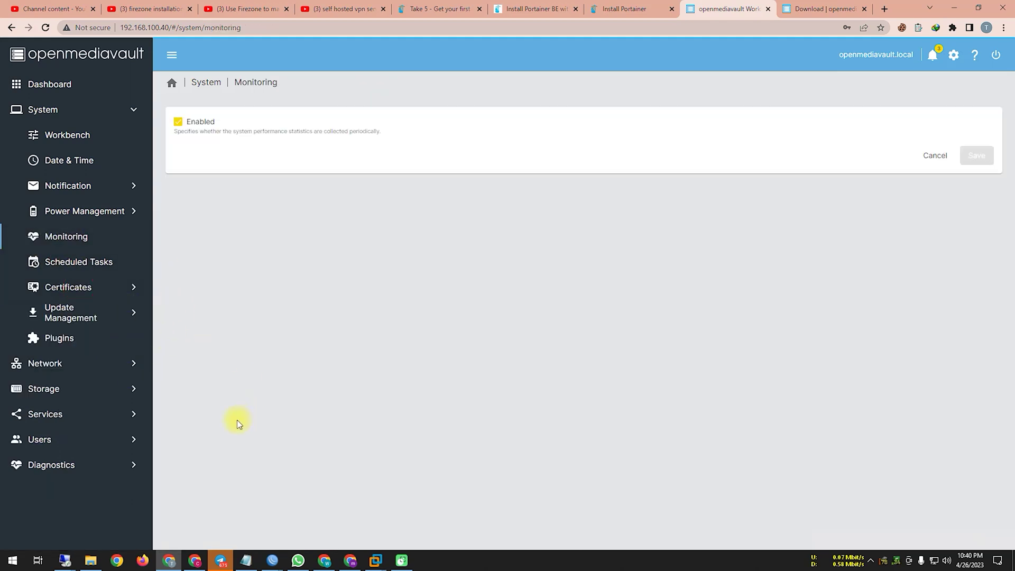
{"action": "left_click", "coordinate": [104, 269]}
{"action": "left_click", "coordinate": [95, 288]}
{"action": "left_click", "coordinate": [97, 319]}
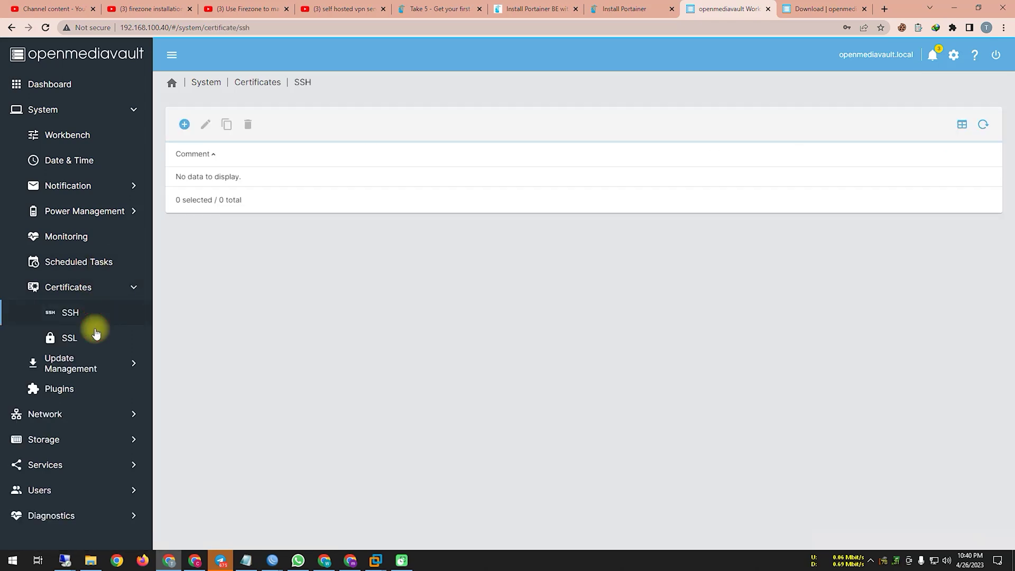
{"action": "left_click", "coordinate": [90, 339]}
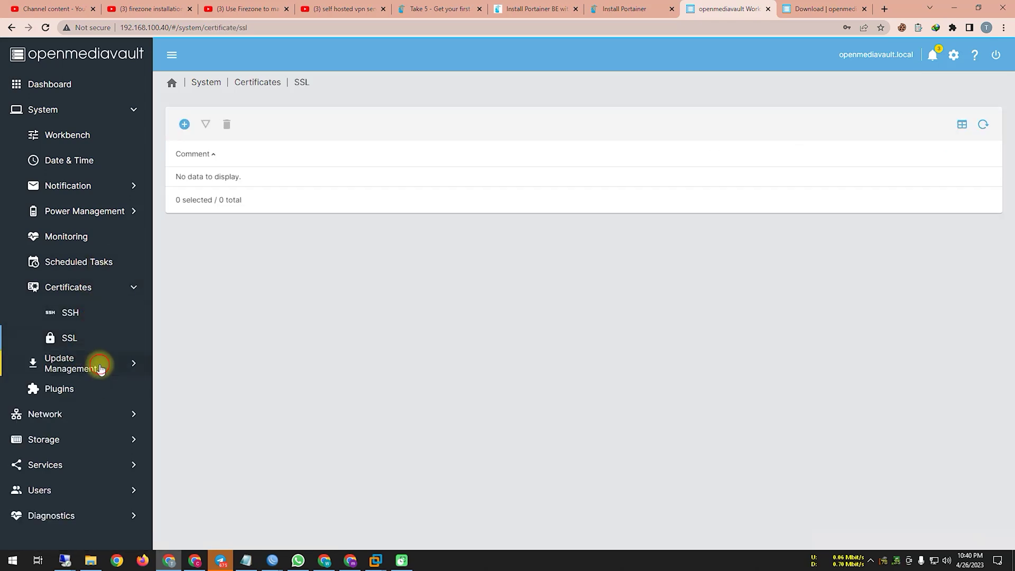
{"action": "left_click", "coordinate": [100, 368]}
{"action": "left_click", "coordinate": [80, 363]}
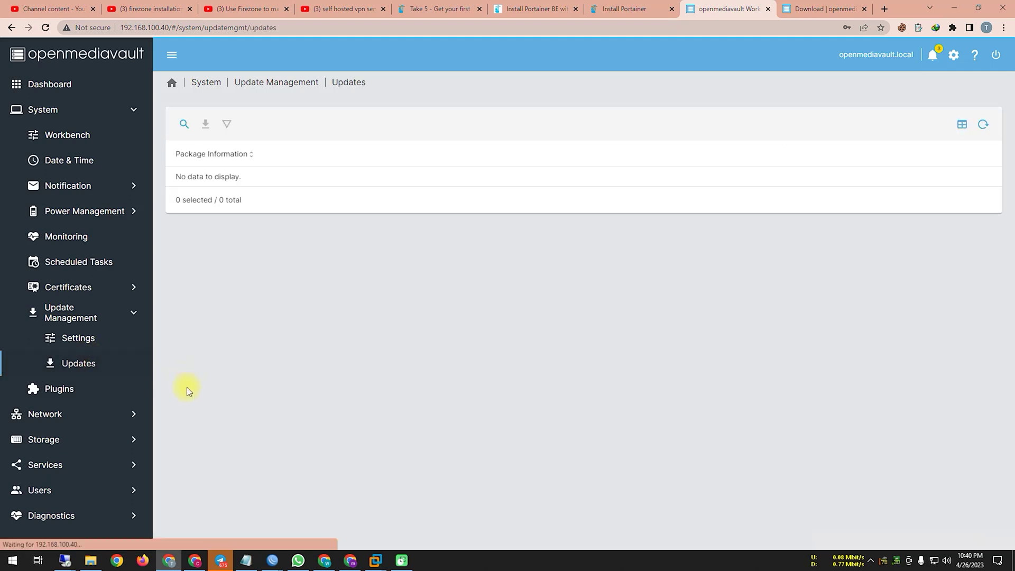
{"action": "left_click", "coordinate": [81, 388]}
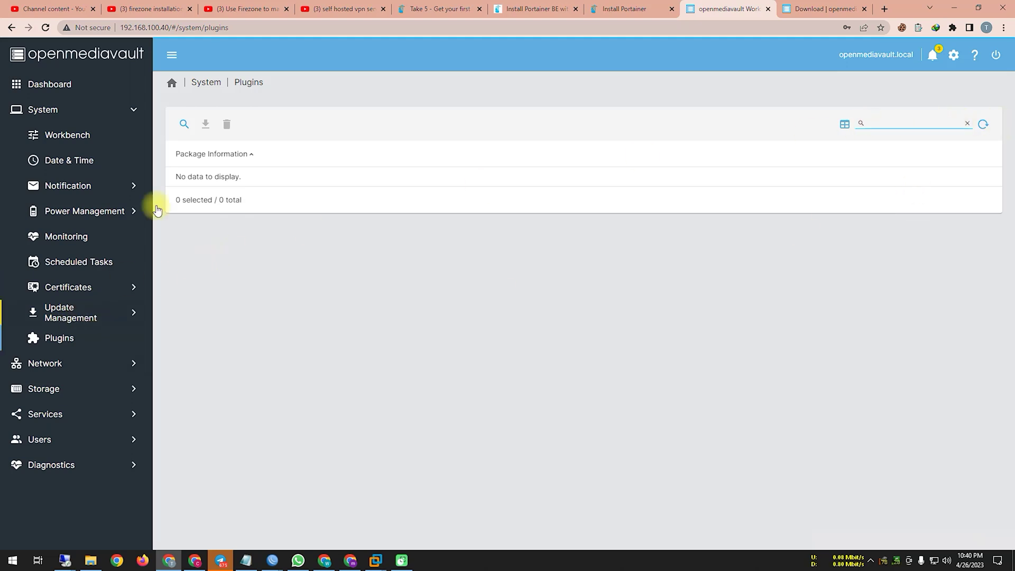
{"action": "left_click", "coordinate": [78, 366]}
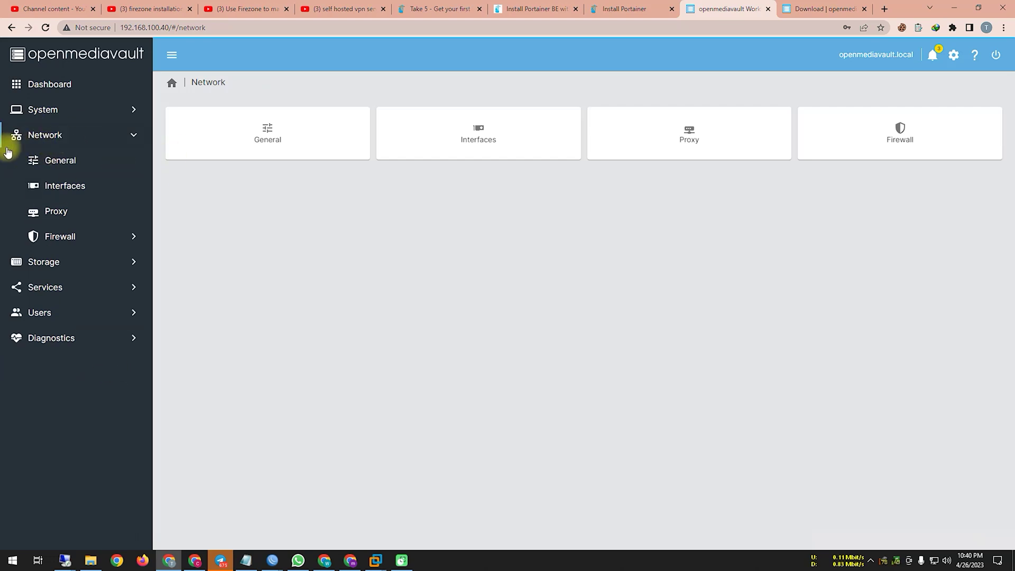
- View the General network settings and the Interfaces list, selecting ens33
{"action": "left_click", "coordinate": [67, 164]}
{"action": "left_click", "coordinate": [85, 191]}
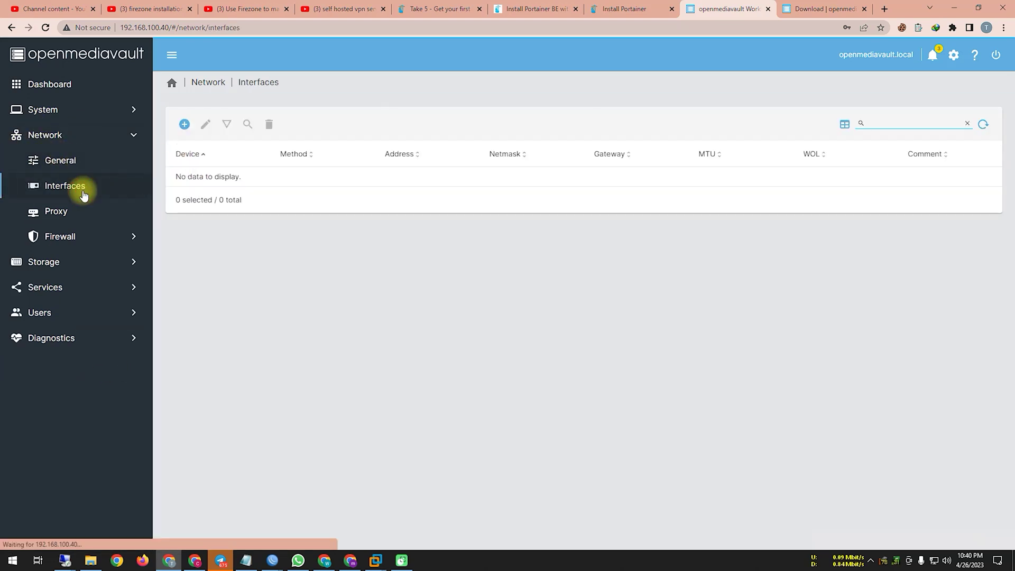
{"action": "left_click", "coordinate": [233, 189]}
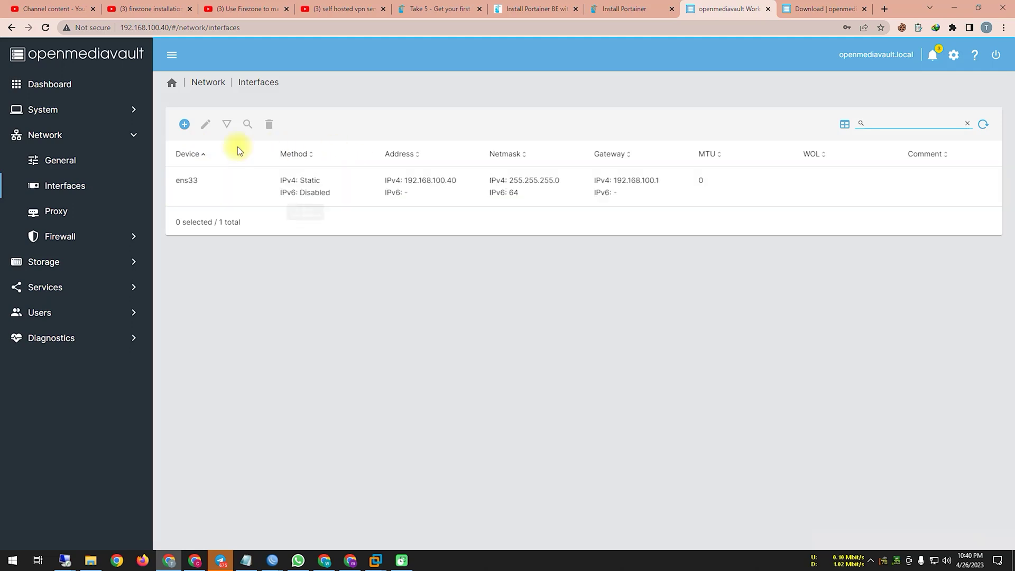
- Start a new bridge interface with Static IPv4, try saving it, then return to the interfaces list
{"action": "left_click", "coordinate": [190, 129]}
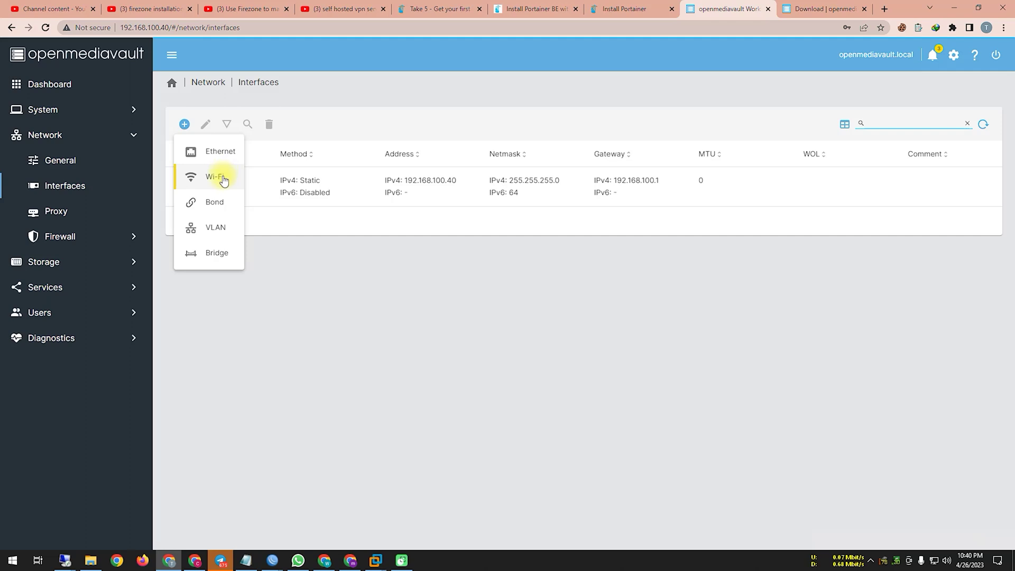
{"action": "left_click", "coordinate": [217, 256]}
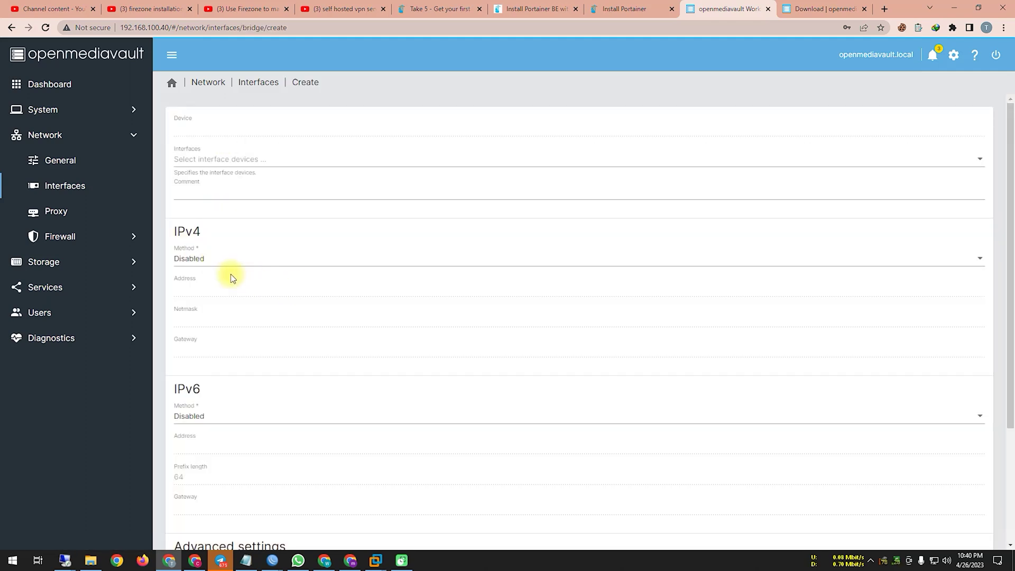
{"action": "left_click", "coordinate": [233, 267]}
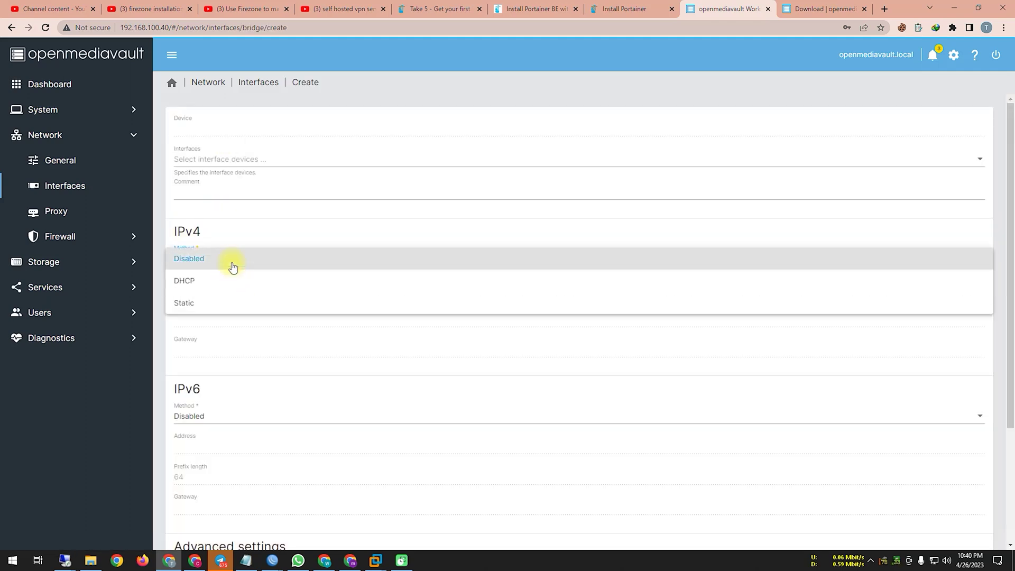
{"action": "left_click", "coordinate": [226, 303]}
{"action": "scroll", "coordinate": [280, 331], "scroll_direction": "down", "scroll_amount": 3}
{"action": "scroll", "coordinate": [285, 338], "scroll_direction": "up", "scroll_amount": 1}
{"action": "scroll", "coordinate": [284, 339], "scroll_direction": "up", "scroll_amount": 1}
{"action": "scroll", "coordinate": [475, 423], "scroll_direction": "down", "scroll_amount": 2}
{"action": "left_click", "coordinate": [967, 518]}
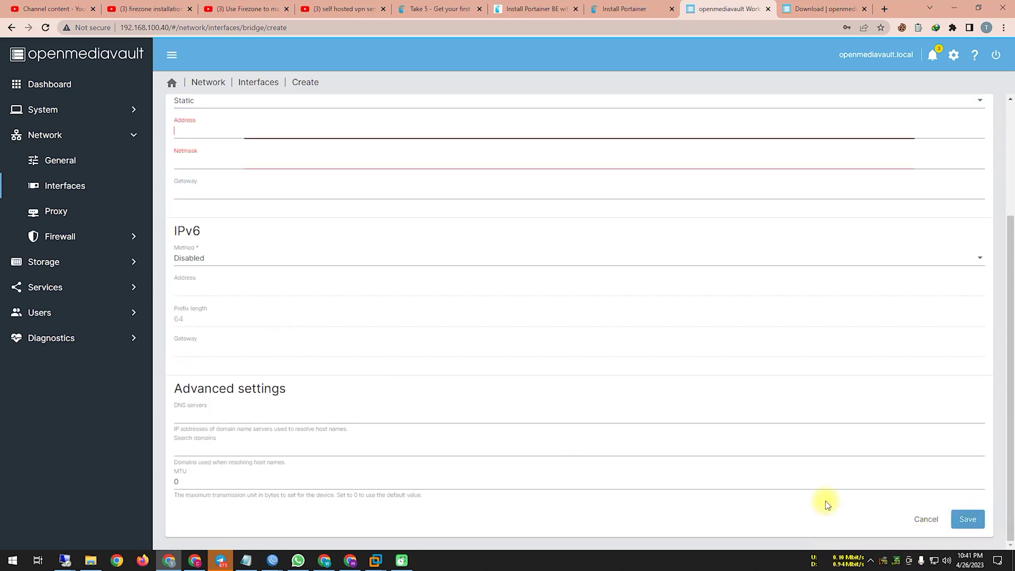
{"action": "scroll", "coordinate": [280, 361], "scroll_direction": "up", "scroll_amount": 3}
{"action": "left_click", "coordinate": [82, 185]}
- Look over the proxy settings and the empty firewall rules, then open Storage
{"action": "left_click", "coordinate": [86, 209]}
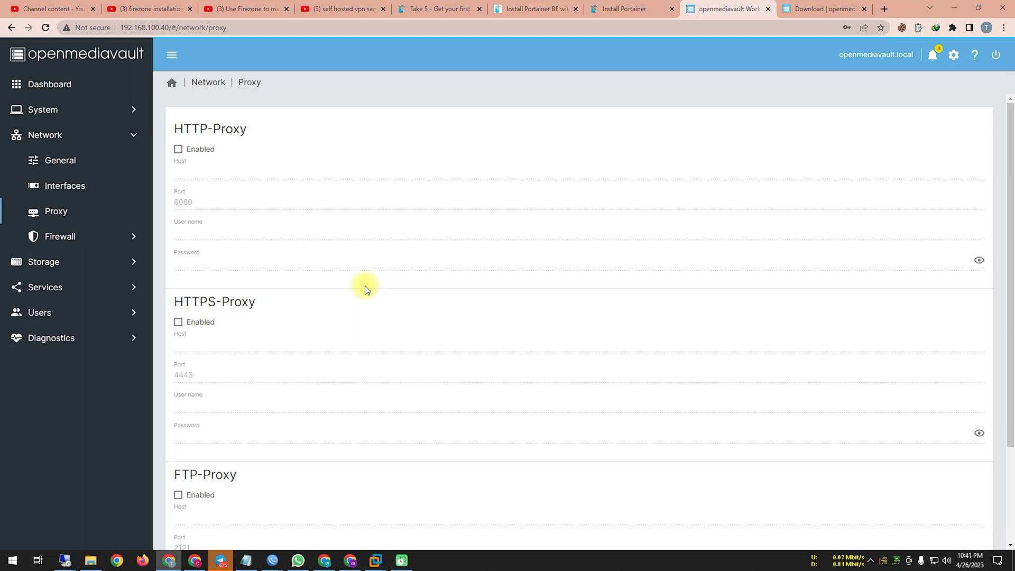
{"action": "scroll", "coordinate": [360, 290], "scroll_direction": "down", "scroll_amount": 3}
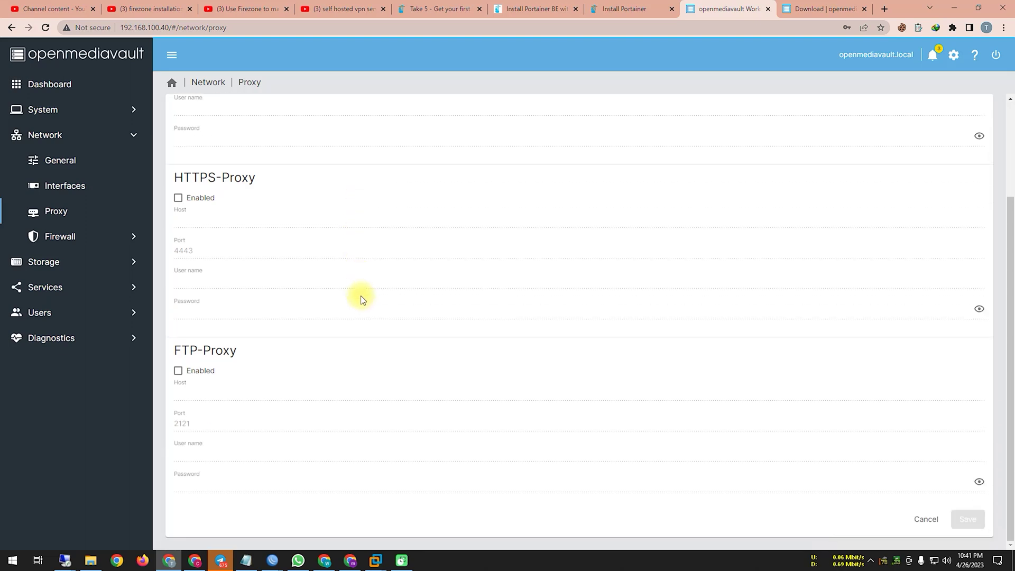
{"action": "scroll", "coordinate": [360, 296], "scroll_direction": "up", "scroll_amount": 3}
{"action": "left_click", "coordinate": [74, 238]}
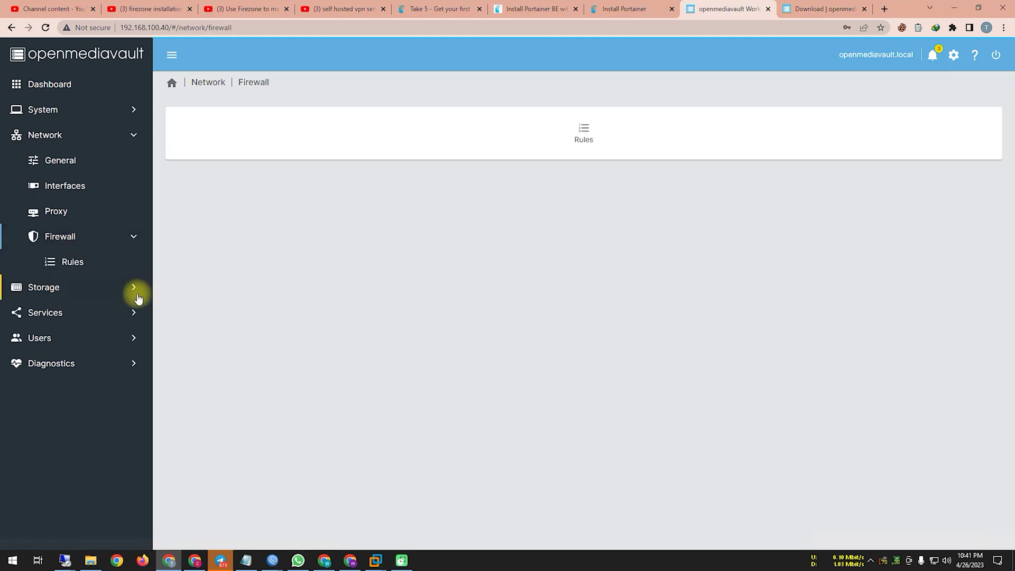
{"action": "left_click", "coordinate": [79, 264]}
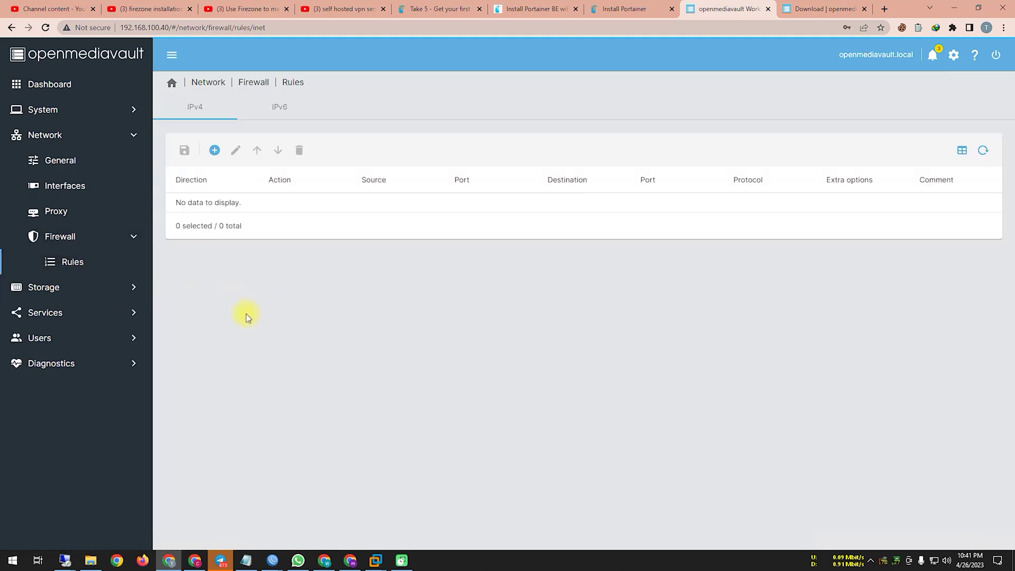
{"action": "left_click", "coordinate": [90, 287]}
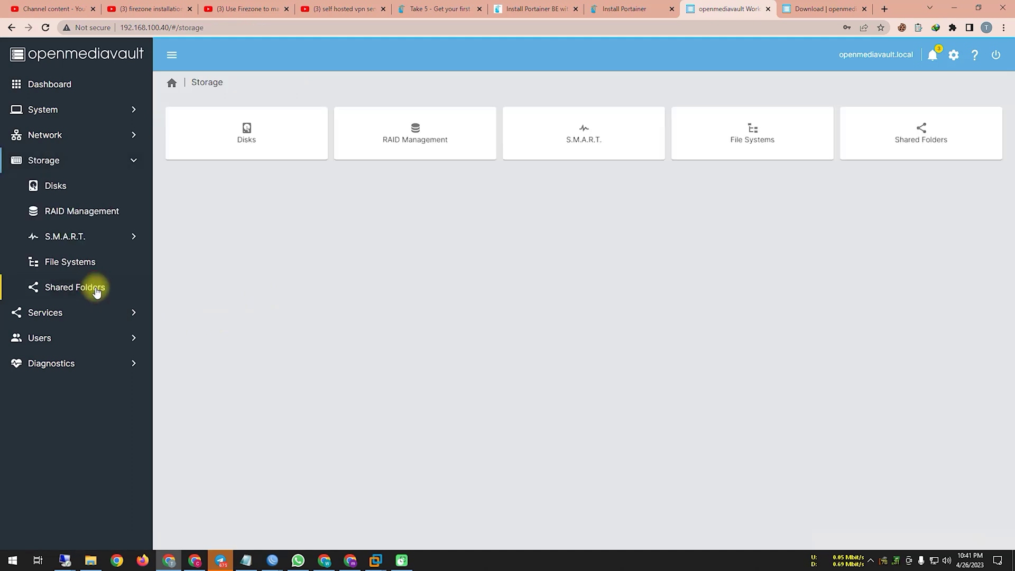
- Review the 20.00 GiB VMware disk, S.M.A.R.T. devices and tasks, empty File Systems, and a new shared-folder form
{"action": "left_click", "coordinate": [78, 188]}
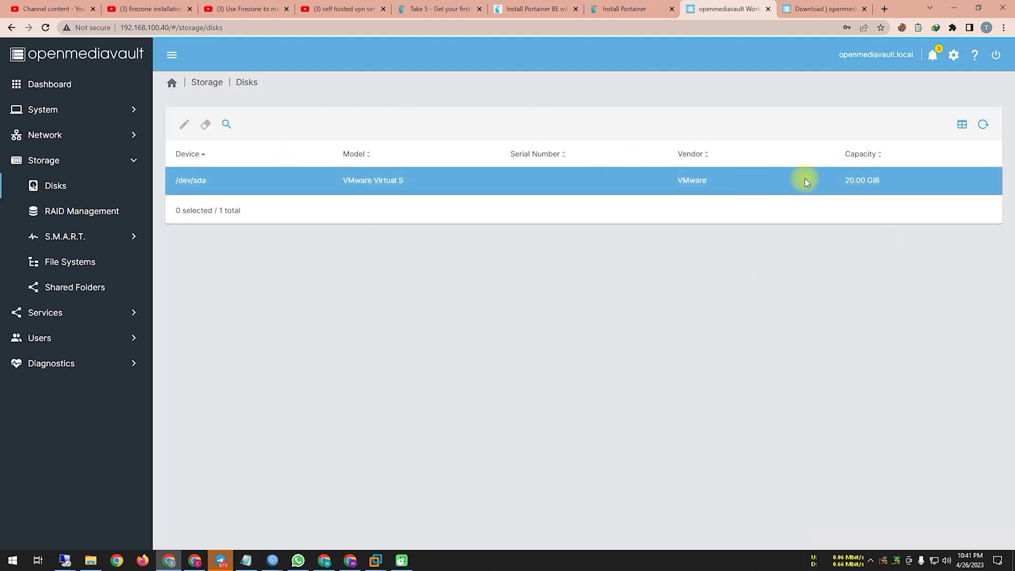
{"action": "left_click", "coordinate": [147, 238]}
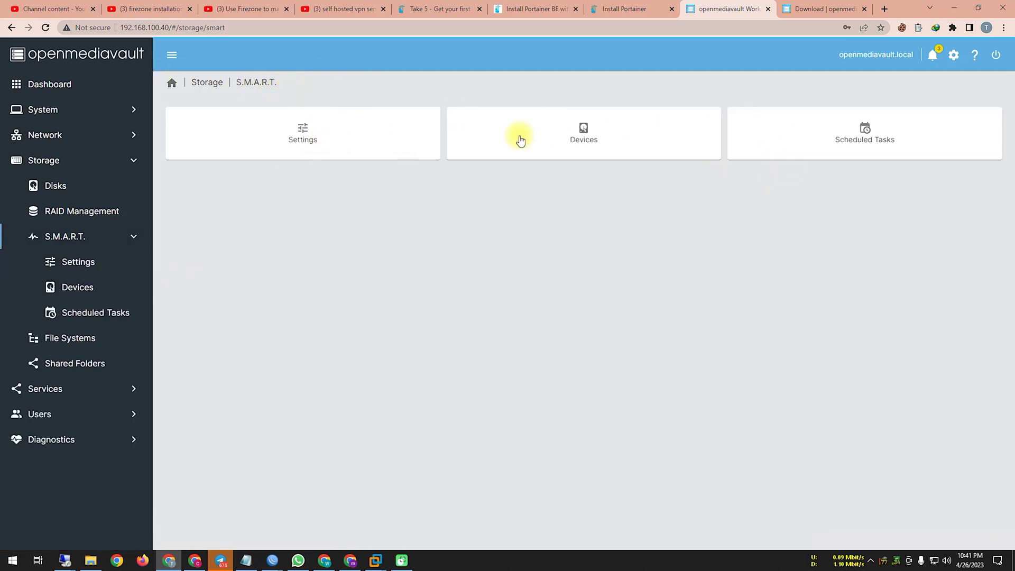
{"action": "left_click", "coordinate": [634, 148]}
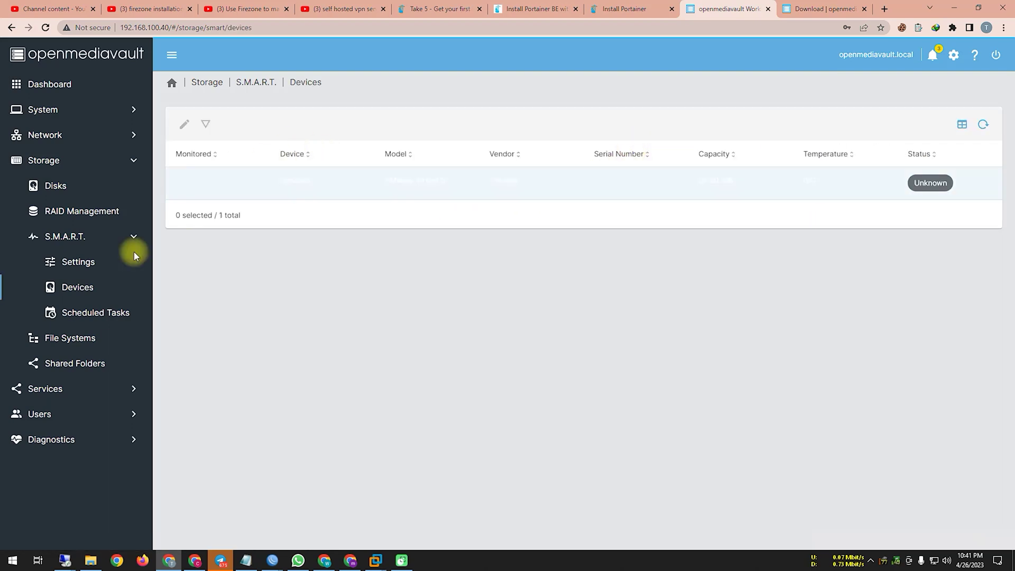
{"action": "left_click", "coordinate": [91, 312]}
{"action": "left_click", "coordinate": [101, 349]}
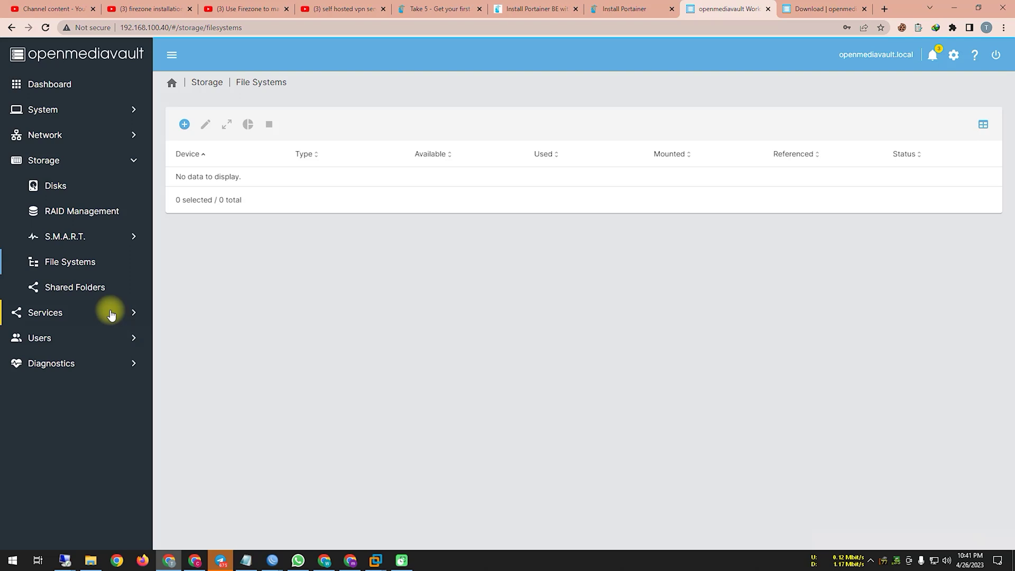
{"action": "left_click", "coordinate": [88, 288]}
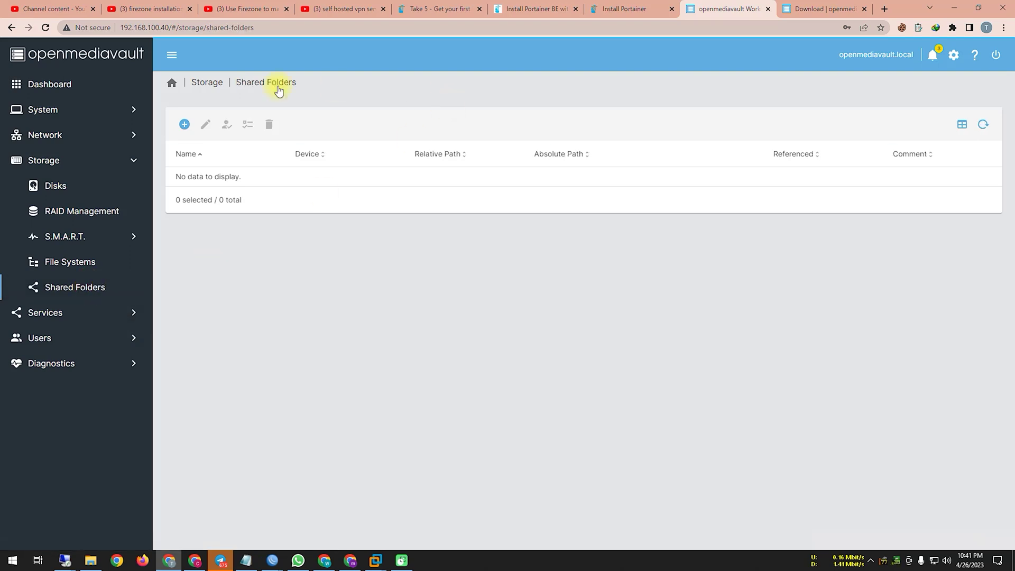
{"action": "left_click", "coordinate": [185, 125]}
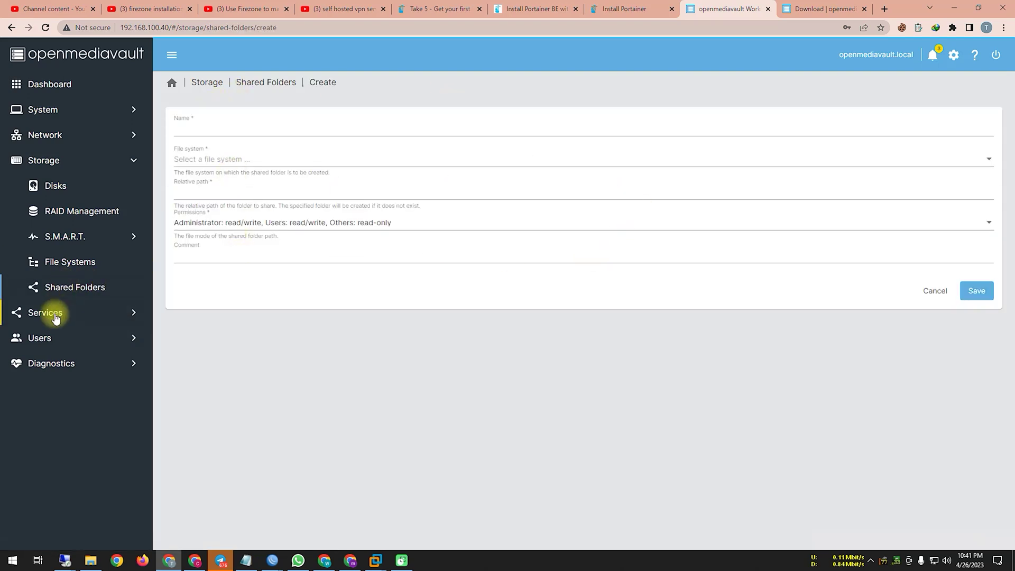
{"action": "left_click", "coordinate": [55, 312]}
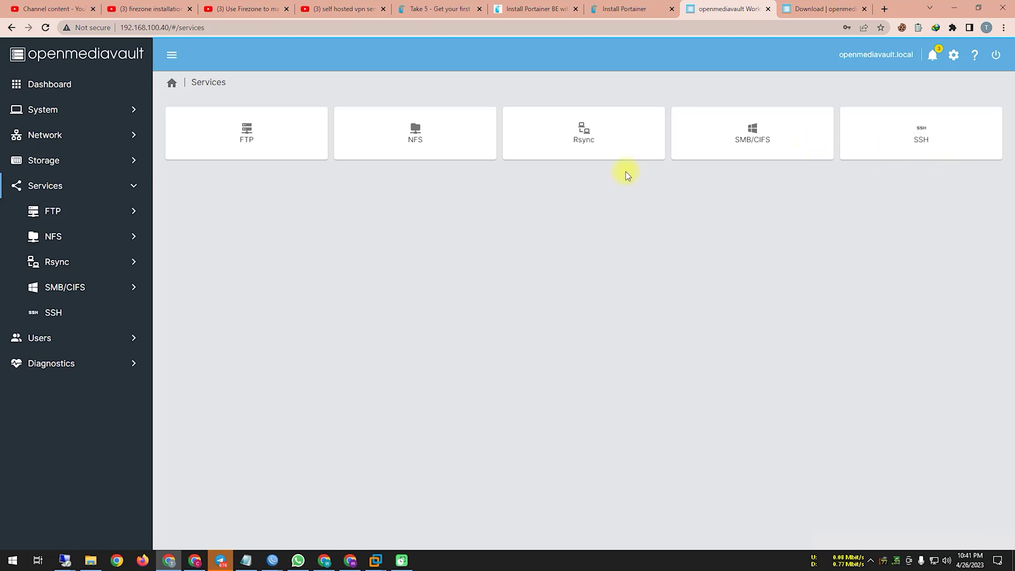
- Check user management, then the Diagnostics system information, processes and system logs
{"action": "left_click", "coordinate": [87, 338]}
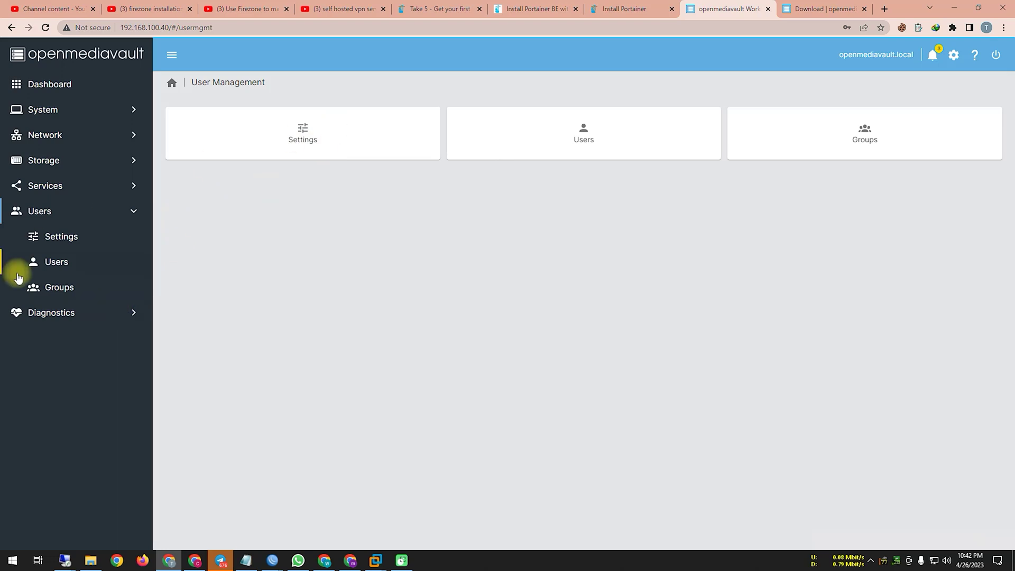
{"action": "left_click", "coordinate": [90, 315]}
{"action": "left_click", "coordinate": [98, 263]}
{"action": "left_click", "coordinate": [307, 145]}
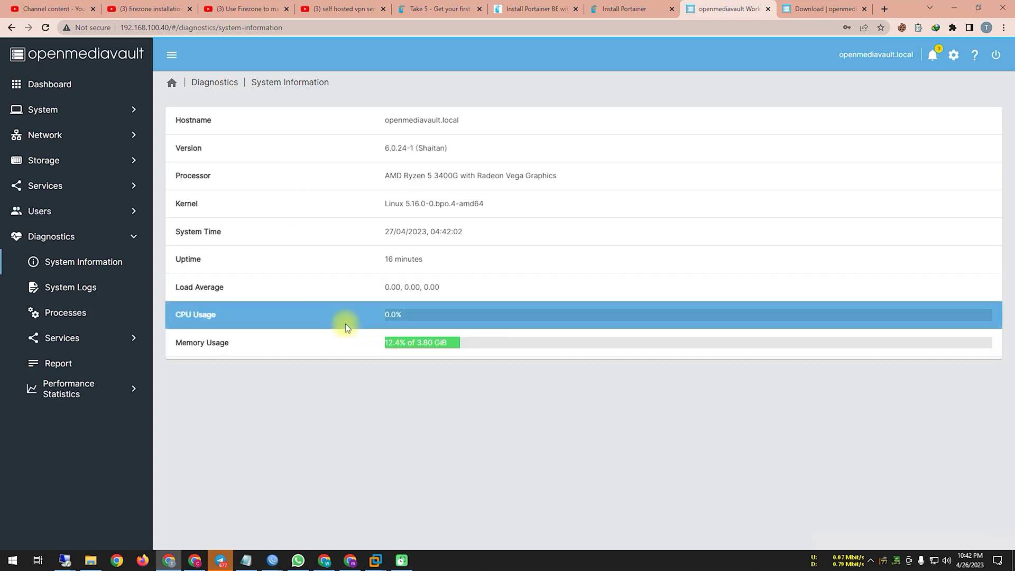
{"action": "left_click", "coordinate": [338, 341]}
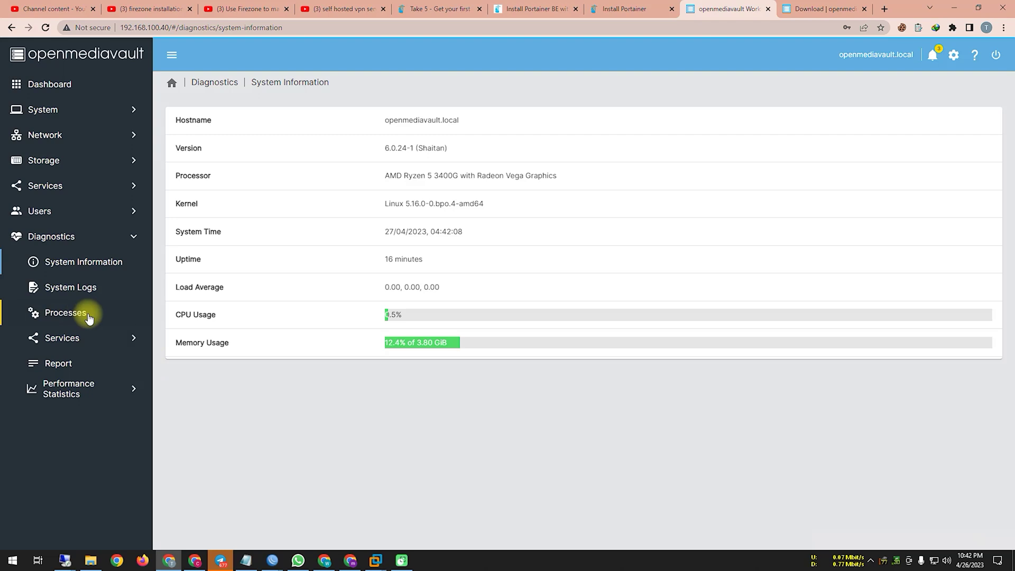
{"action": "left_click", "coordinate": [86, 312]}
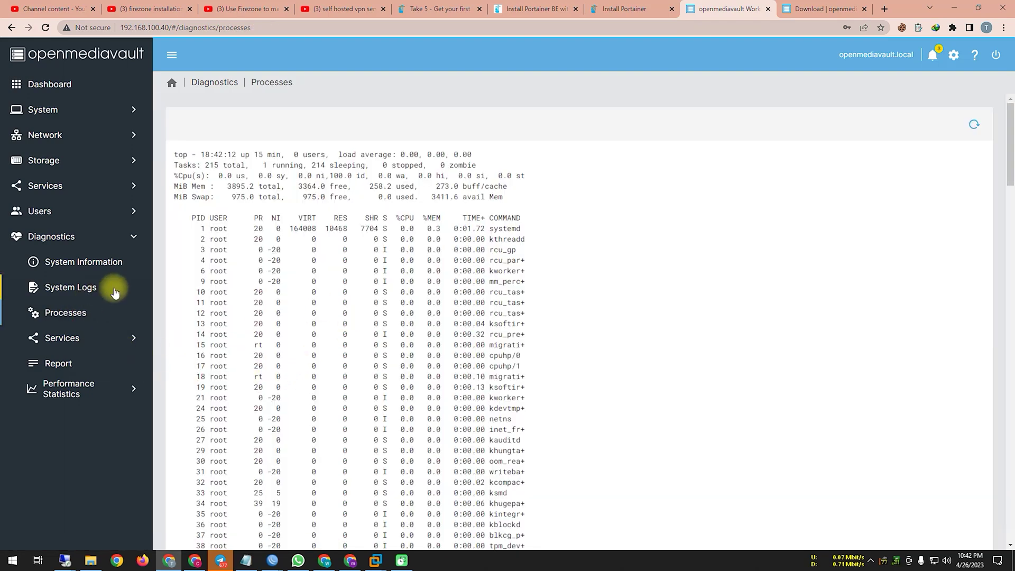
{"action": "left_click", "coordinate": [110, 287]}
- Check FTP, SMB/CIFS and SSH service status and the system report, then open Performance Statistics
{"action": "left_click", "coordinate": [84, 340]}
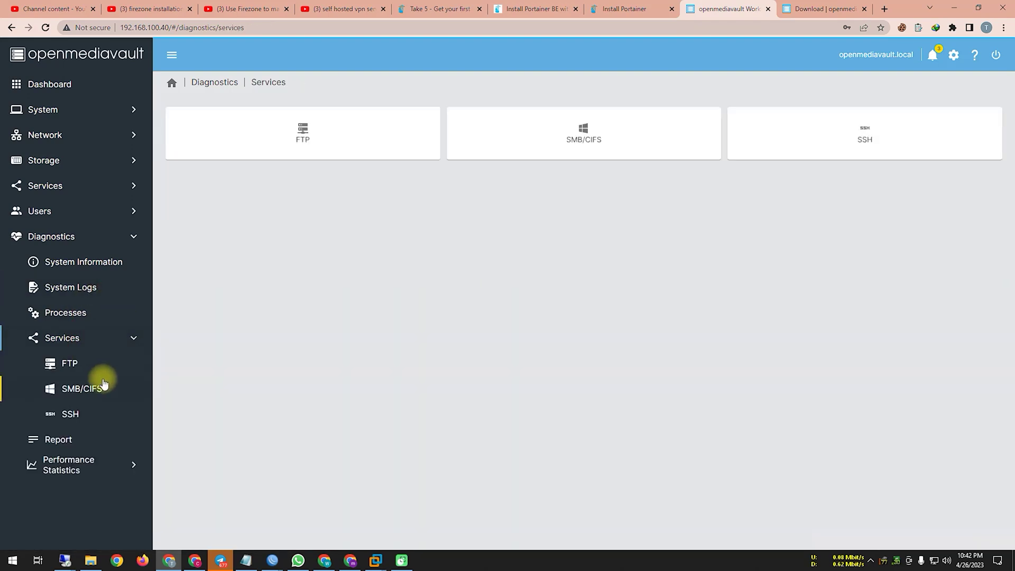
{"action": "left_click", "coordinate": [70, 365]}
{"action": "left_click", "coordinate": [80, 389]}
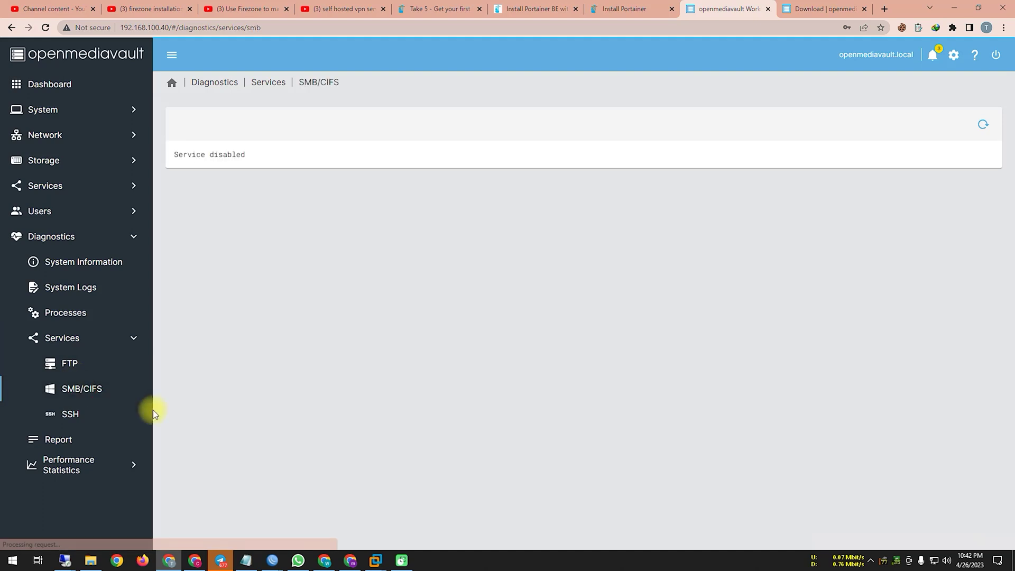
{"action": "left_click", "coordinate": [78, 418]}
{"action": "left_click", "coordinate": [93, 438]}
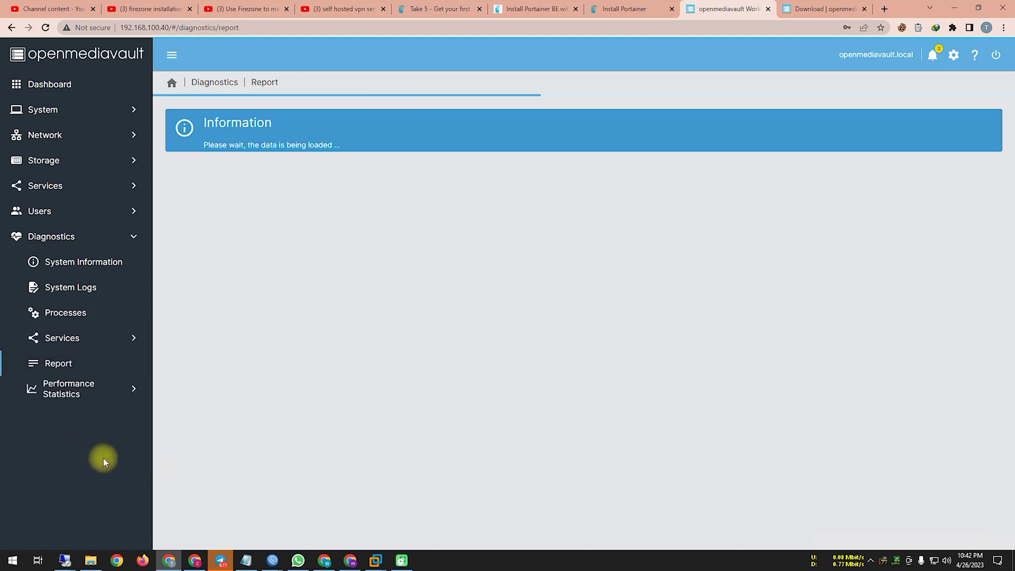
{"action": "left_click", "coordinate": [95, 390]}
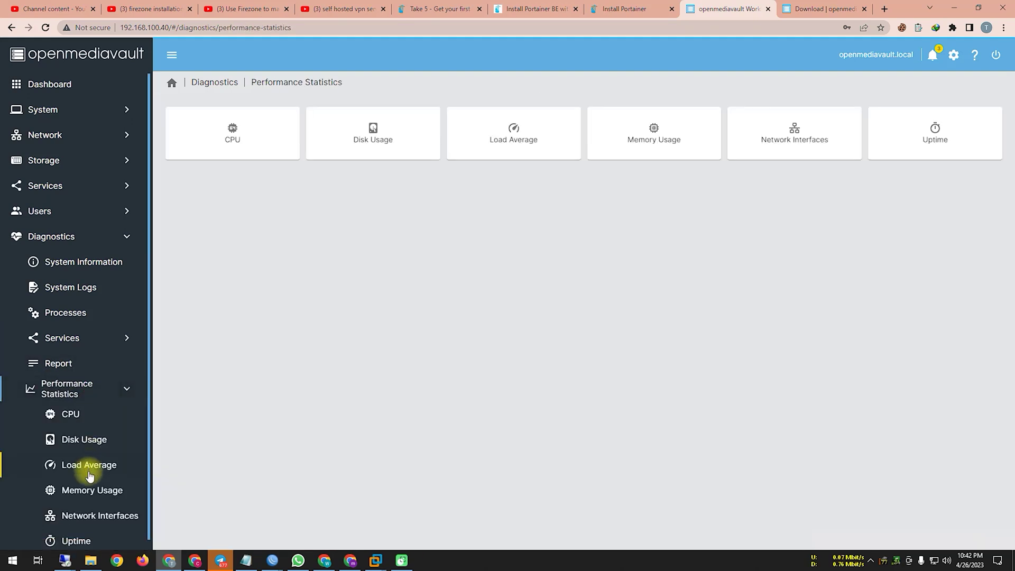
- Look through the CPU usage, disk usage and load average performance charts
{"action": "left_click", "coordinate": [232, 135]}
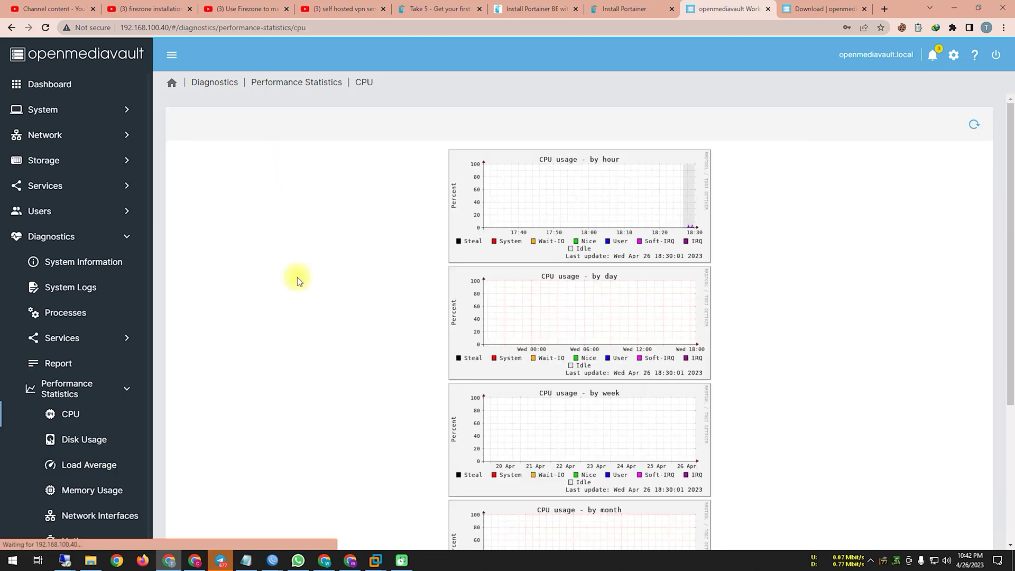
{"action": "left_click", "coordinate": [283, 84]}
{"action": "left_click", "coordinate": [355, 142]}
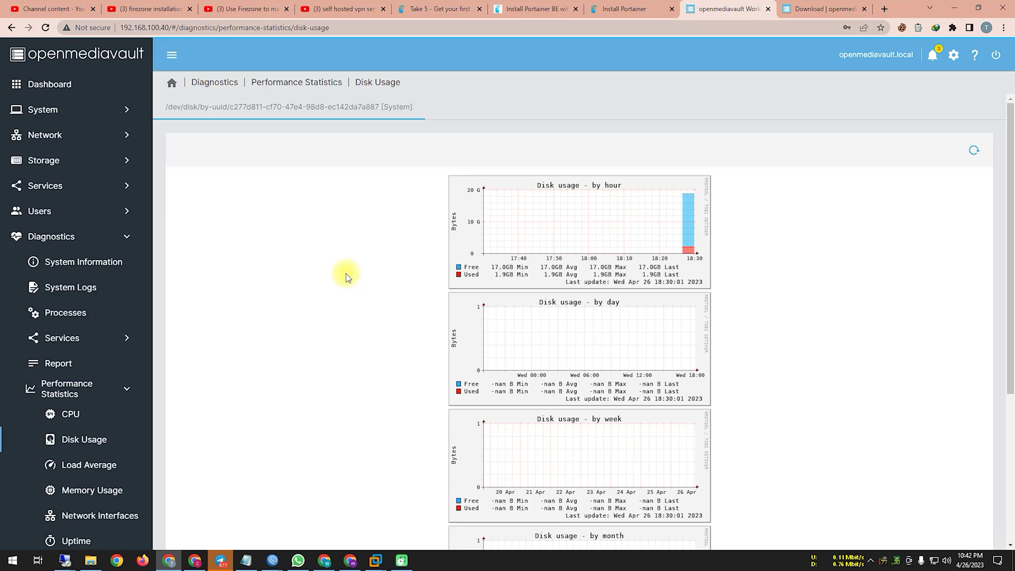
{"action": "left_click", "coordinate": [304, 85]}
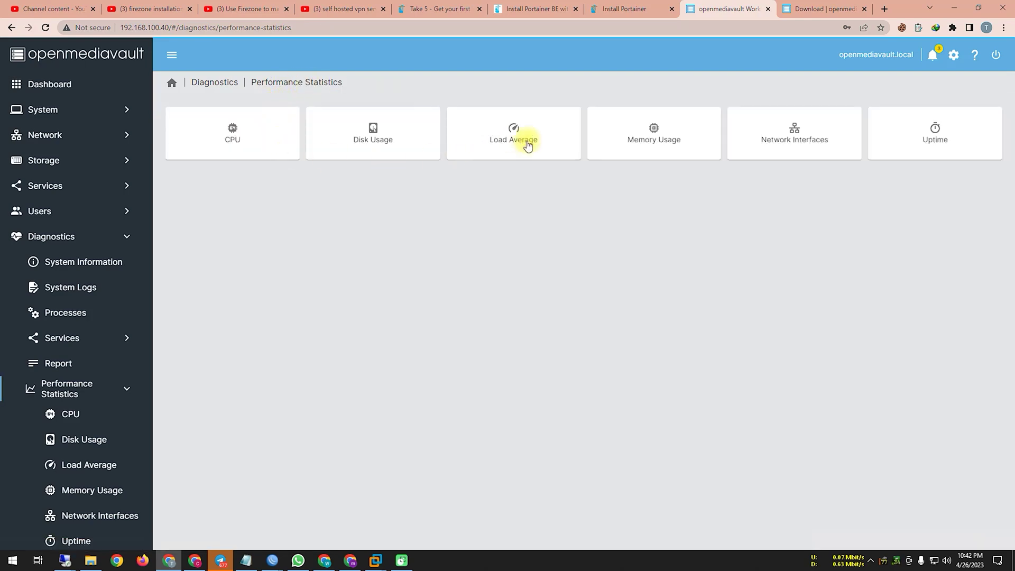
{"action": "left_click", "coordinate": [525, 141]}
{"action": "scroll", "coordinate": [658, 307], "scroll_direction": "down", "scroll_amount": 3}
{"action": "scroll", "coordinate": [657, 306], "scroll_direction": "up", "scroll_amount": 3}
- Check the memory and network traffic charts, then bring up the system uptime charts
{"action": "left_click", "coordinate": [330, 86]}
{"action": "left_click", "coordinate": [647, 138]}
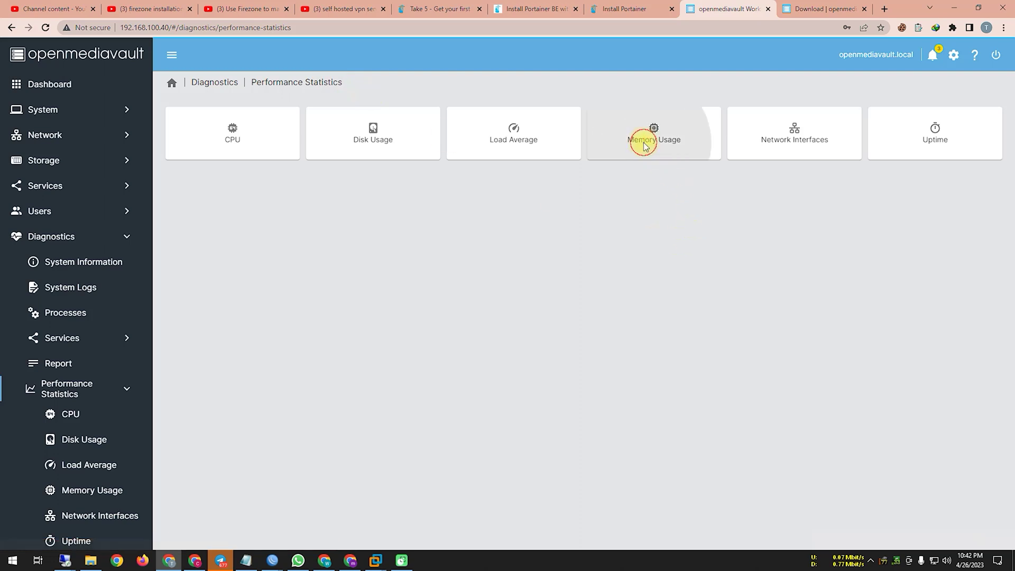
{"action": "left_click", "coordinate": [321, 85]}
{"action": "left_click", "coordinate": [809, 140]}
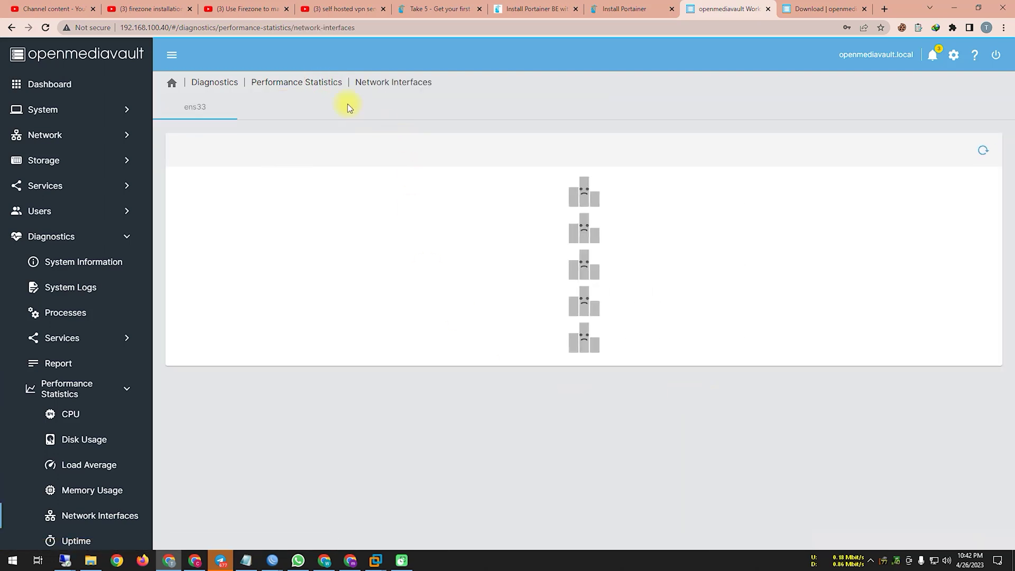
{"action": "left_click", "coordinate": [331, 87]}
{"action": "left_click", "coordinate": [934, 139]}
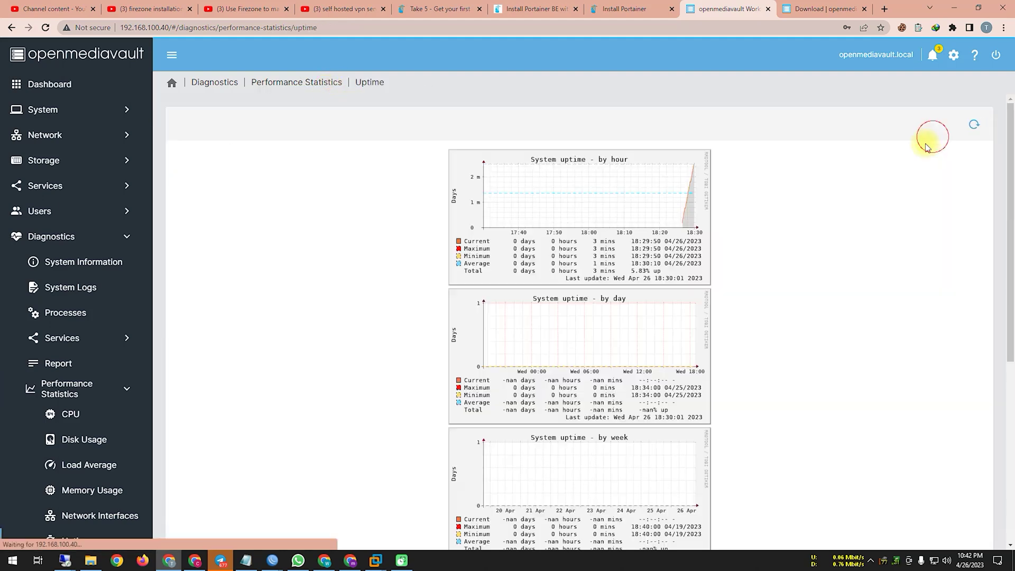
{"action": "scroll", "coordinate": [111, 452], "scroll_direction": "down", "scroll_amount": 1}
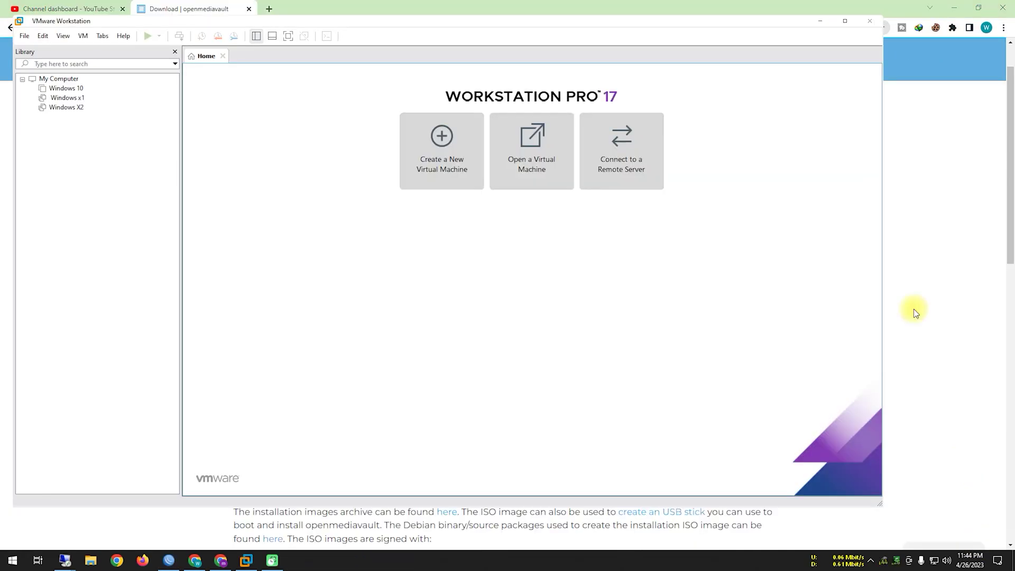
- Reposition the Workstation window near the top of the screen and start a new virtual machine
{"action": "left_click_drag", "start_coordinate": [735, 23], "coordinate": [791, 169]}
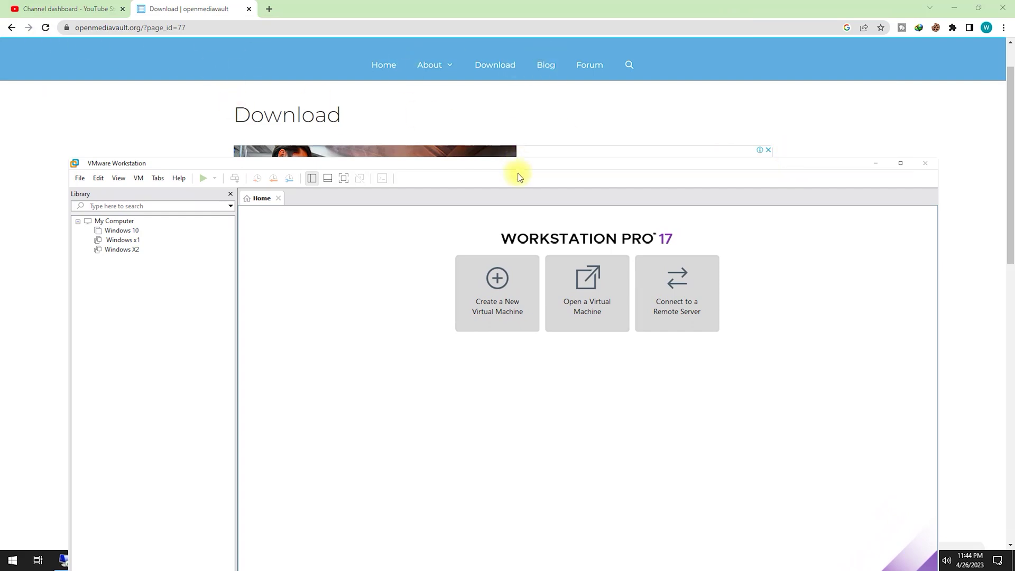
{"action": "left_click_drag", "start_coordinate": [504, 166], "coordinate": [474, 24]}
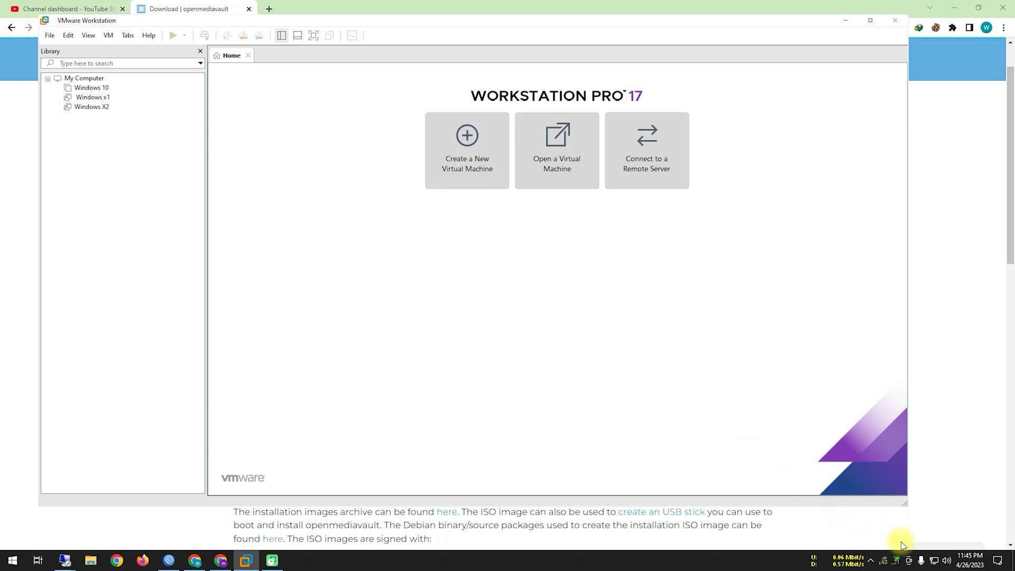
{"action": "left_click_drag", "start_coordinate": [463, 278], "coordinate": [484, 217]}
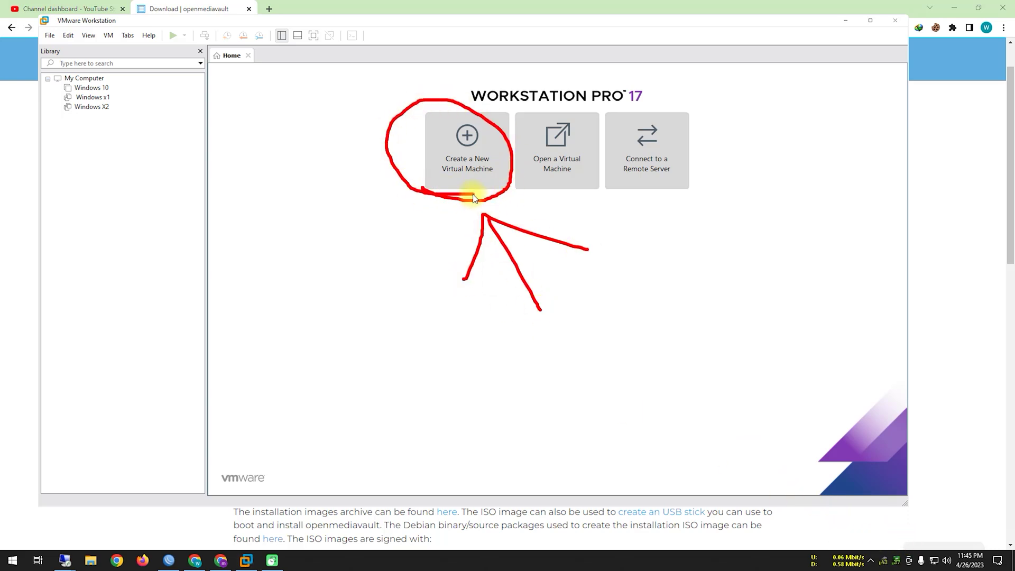
{"action": "left_click", "coordinate": [437, 133]}
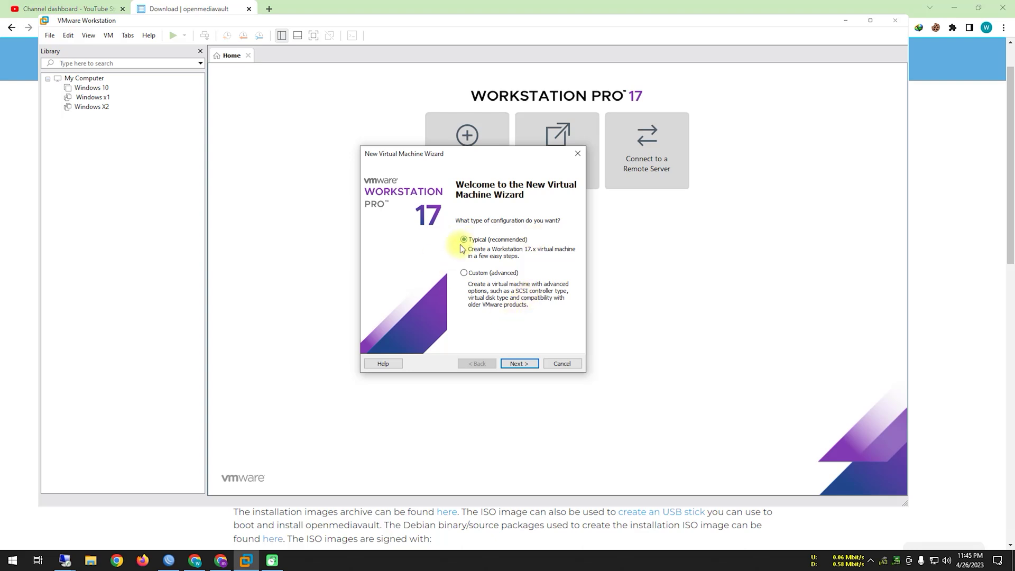
- Choose Typical configuration and the openmediavault_6.0.24-amd64 ISO as the install disc image
{"action": "left_click", "coordinate": [518, 365]}
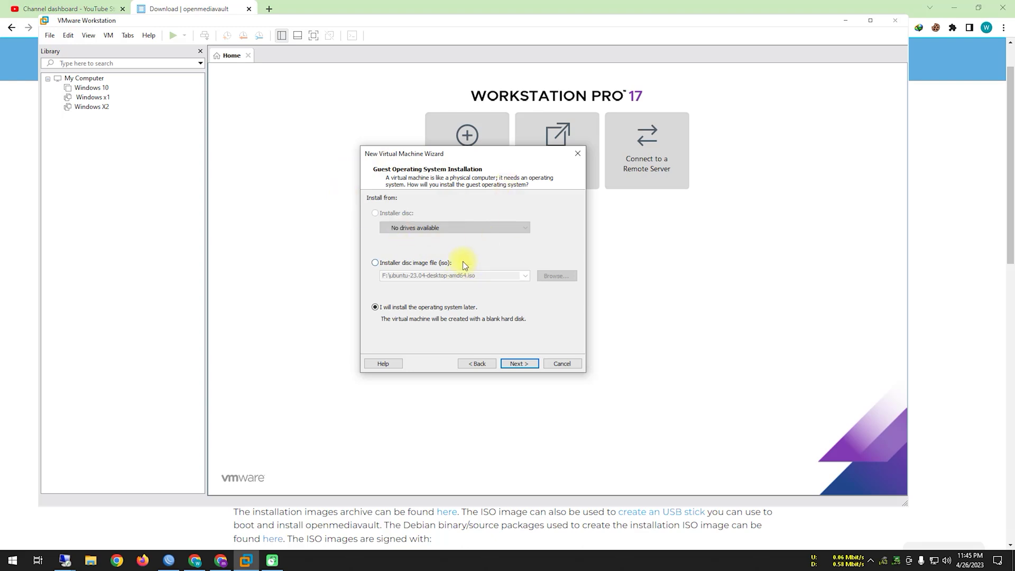
{"action": "left_click", "coordinate": [416, 262]}
{"action": "left_click", "coordinate": [559, 278]}
{"action": "left_click_drag", "start_coordinate": [859, 271], "coordinate": [858, 365]}
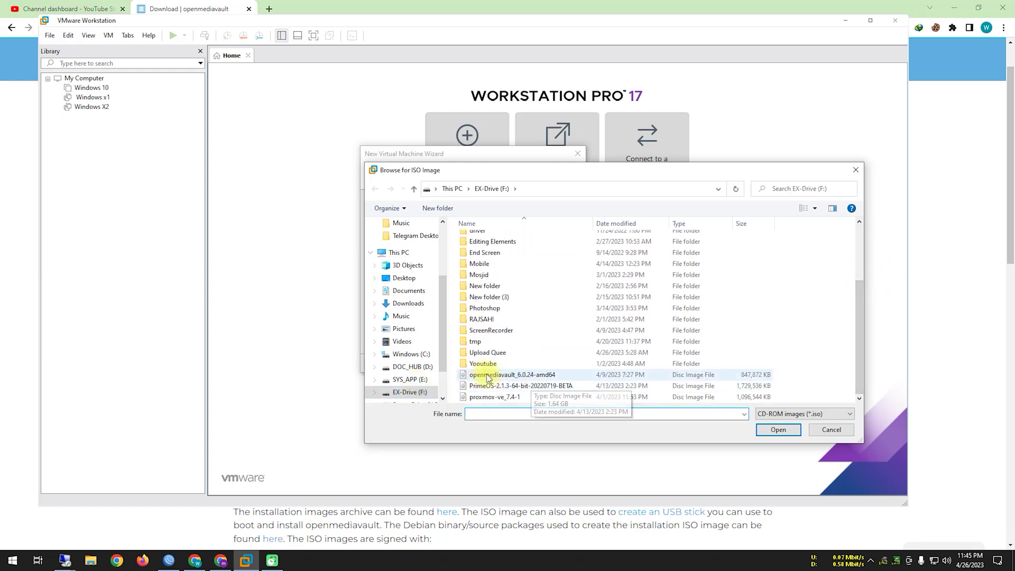
{"action": "left_click", "coordinate": [515, 375]}
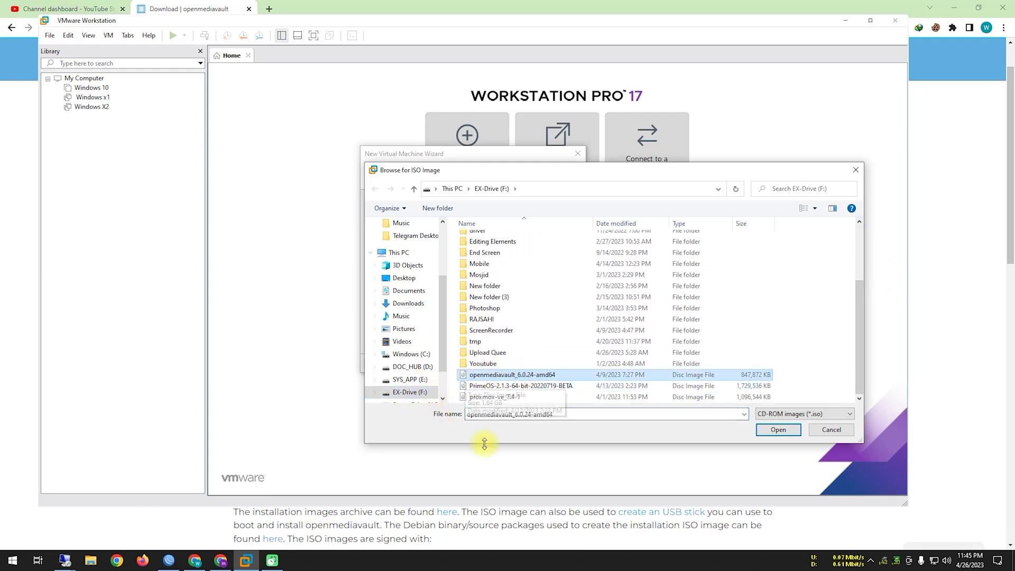
{"action": "left_click", "coordinate": [788, 432]}
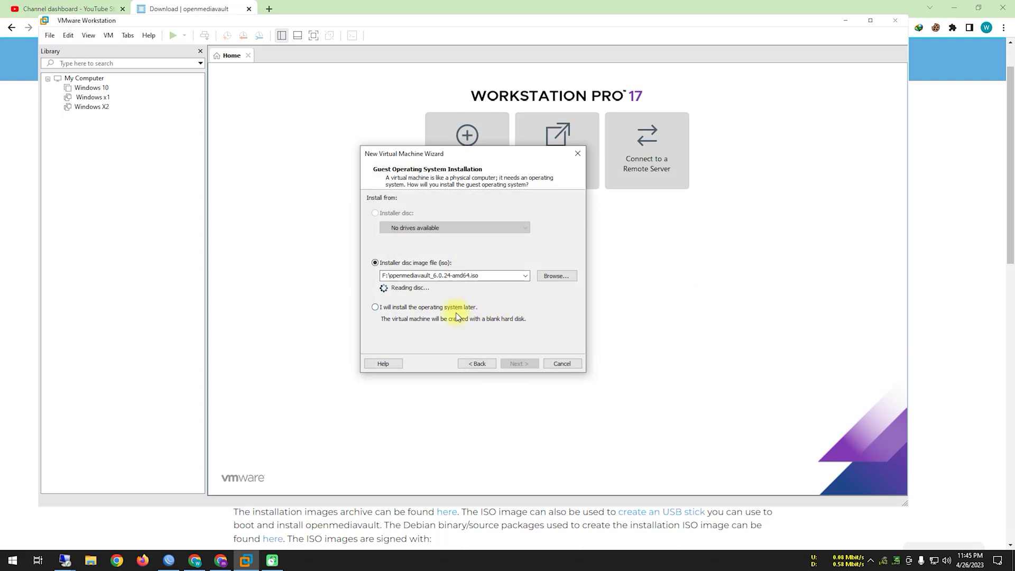
{"action": "left_click", "coordinate": [523, 365]}
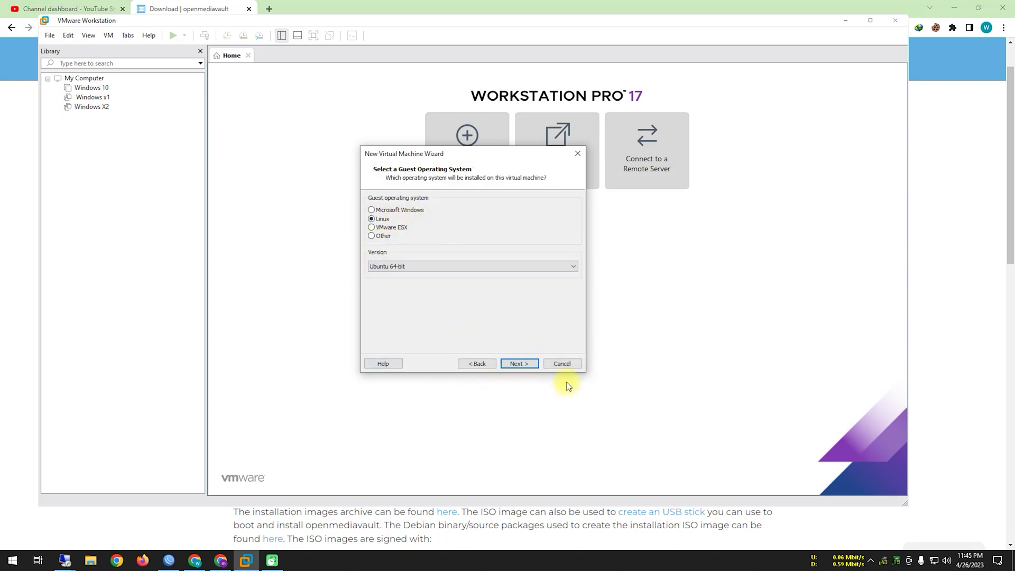
- Accept Linux Ubuntu 64-bit, name the VM omv and store it in E:\VMHOST
{"action": "left_click", "coordinate": [521, 364]}
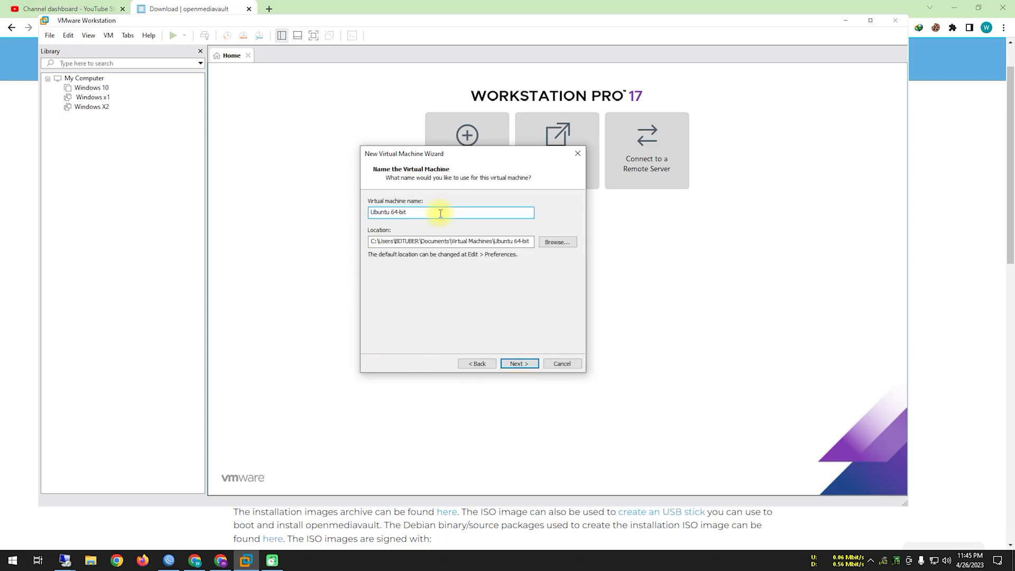
{"action": "type", "text": "omv"}
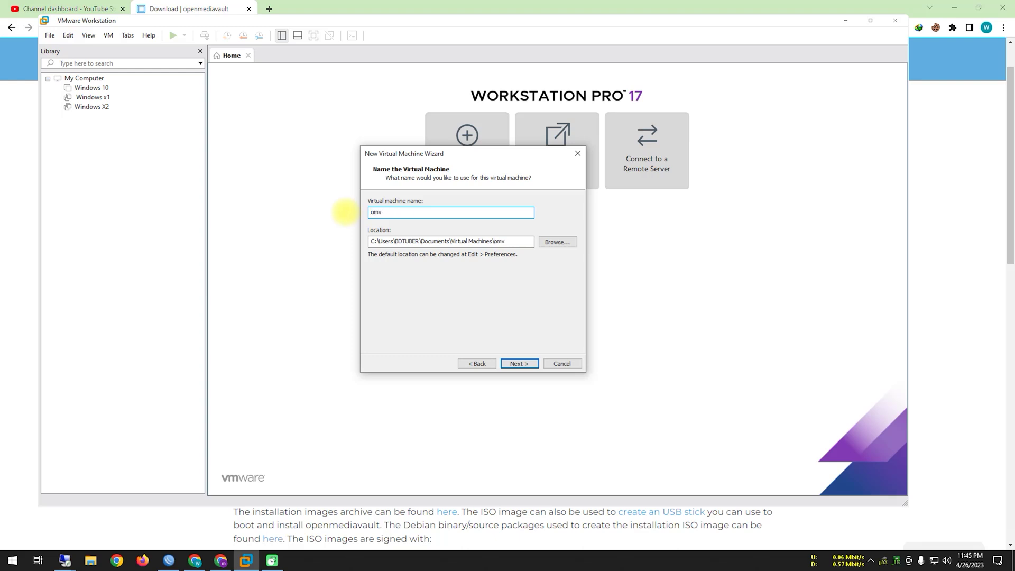
{"action": "left_click", "coordinate": [557, 242]}
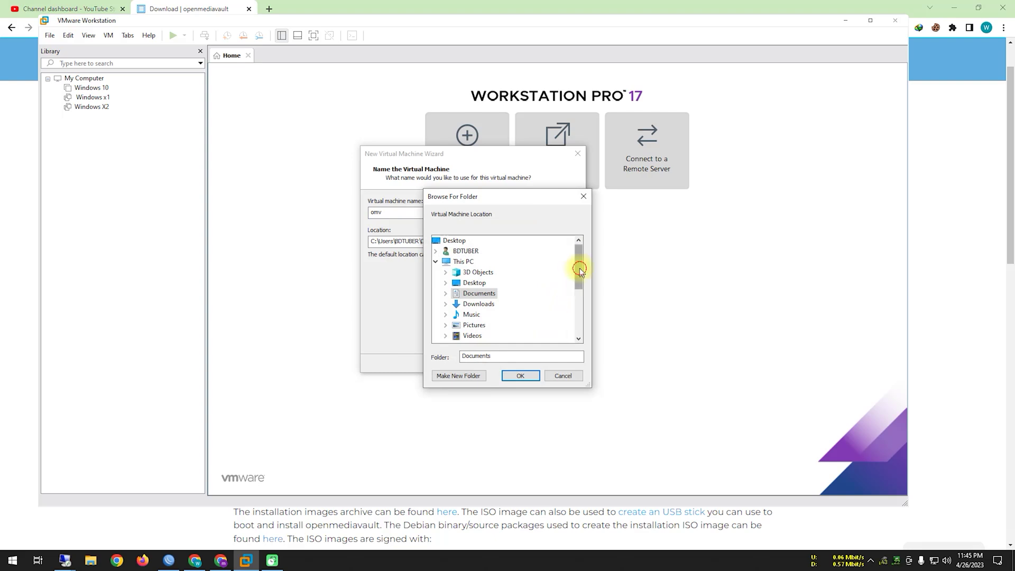
{"action": "left_click_drag", "start_coordinate": [580, 271], "coordinate": [576, 319]}
{"action": "double_click", "coordinate": [479, 257]}
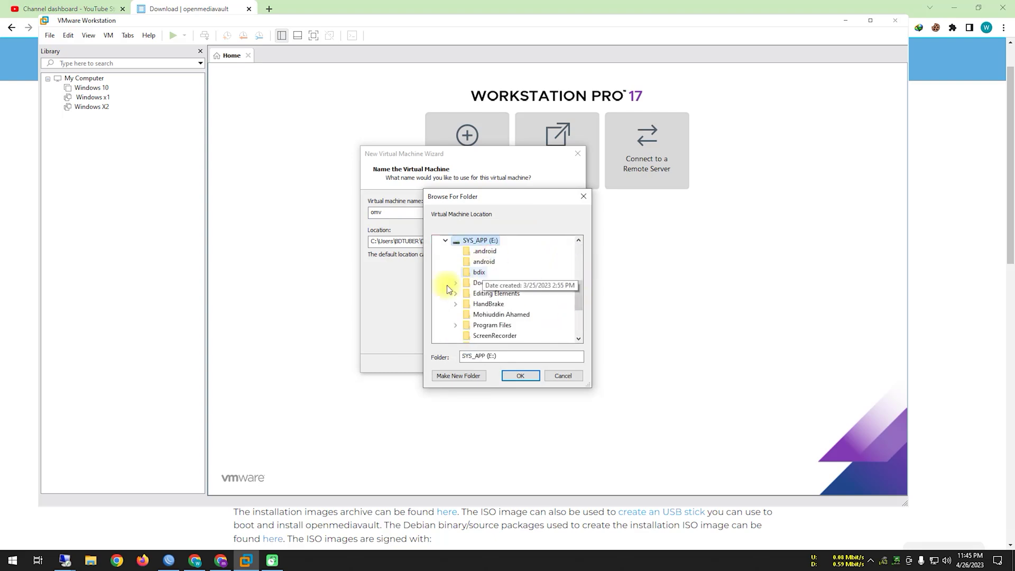
{"action": "scroll", "coordinate": [531, 306], "scroll_direction": "down", "scroll_amount": 3}
{"action": "left_click", "coordinate": [485, 261]}
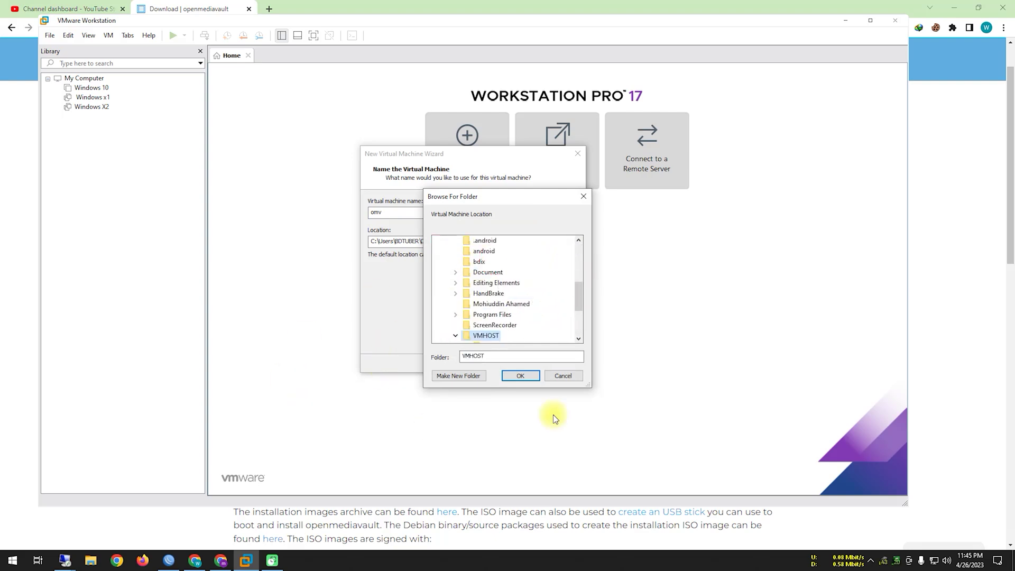
{"action": "left_click", "coordinate": [527, 377]}
{"action": "left_click", "coordinate": [532, 368]}
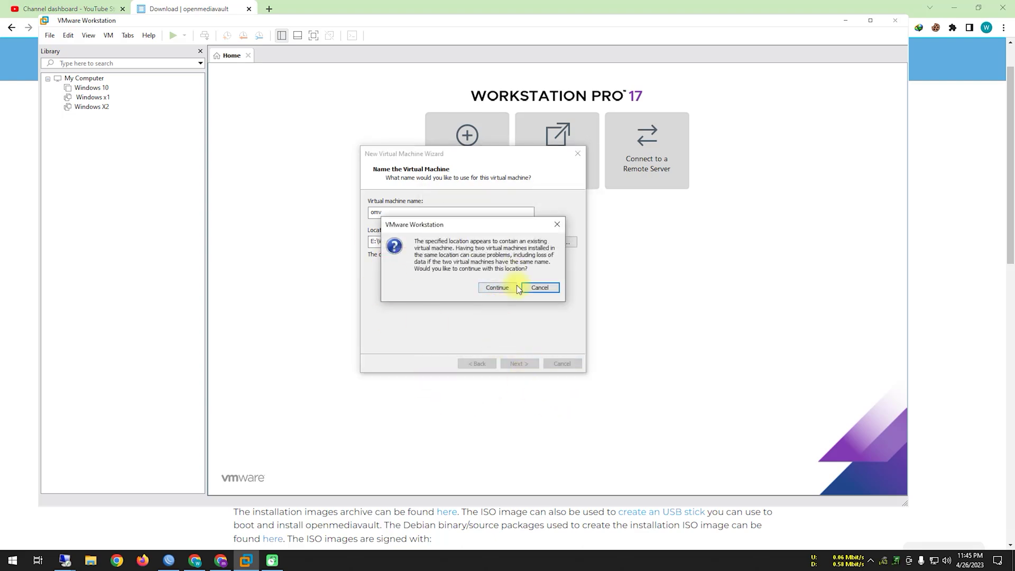
{"action": "left_click", "coordinate": [500, 289]}
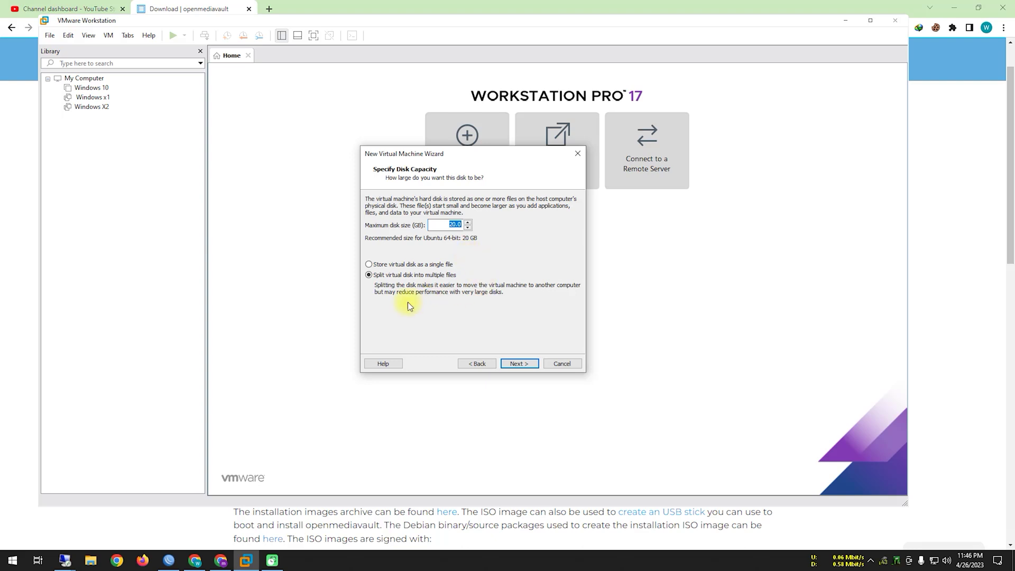
- Accept the 20 GB disk, review the 4 GB memory and 2 processors, and finish the wizard
{"action": "left_click", "coordinate": [528, 364]}
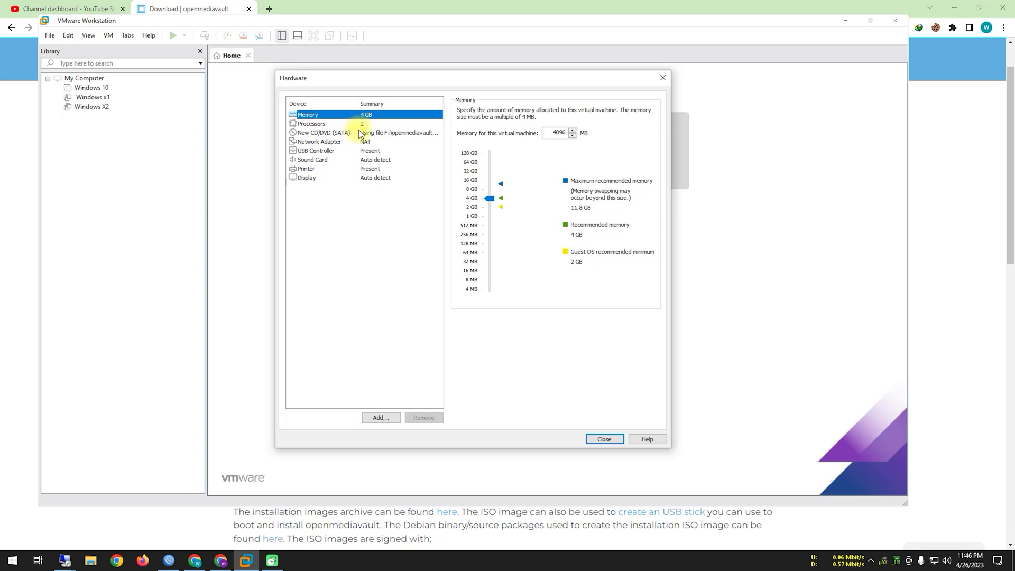
{"action": "left_click", "coordinate": [371, 124]}
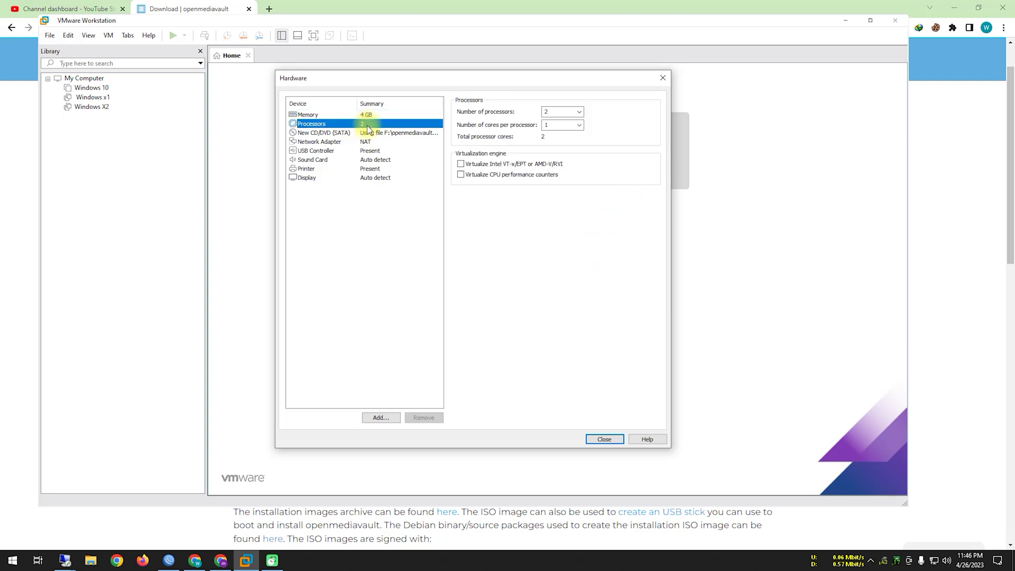
{"action": "left_click", "coordinate": [380, 116]}
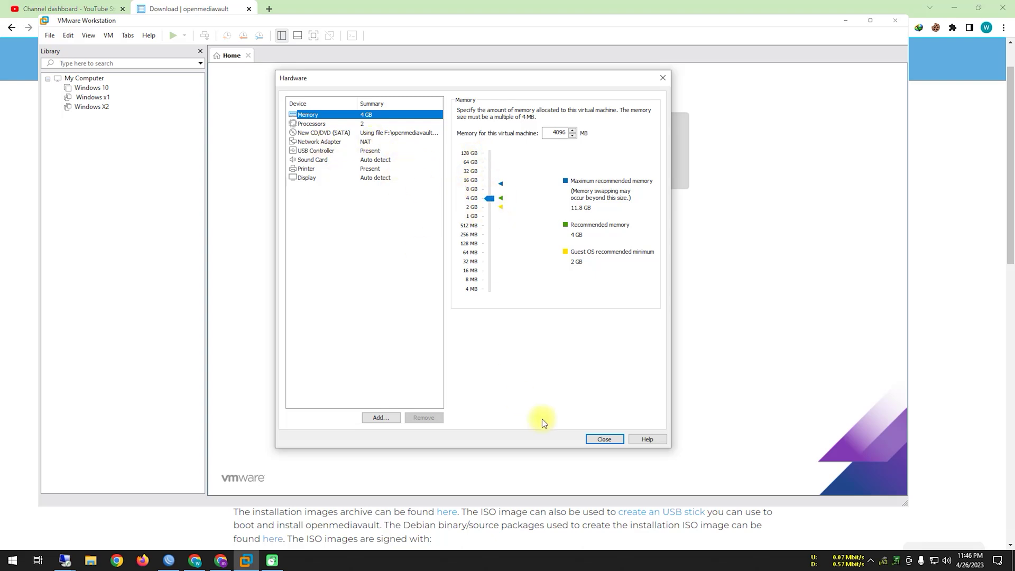
{"action": "left_click", "coordinate": [604, 438]}
{"action": "left_click", "coordinate": [527, 364]}
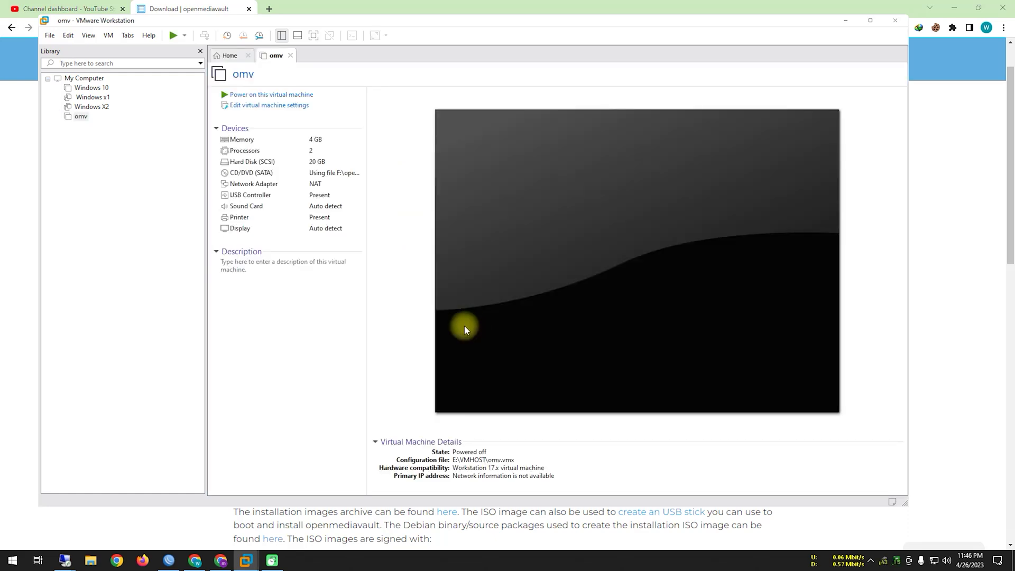
- Power on the omv virtual machine and maximise the Workstation window
{"action": "left_click", "coordinate": [256, 96]}
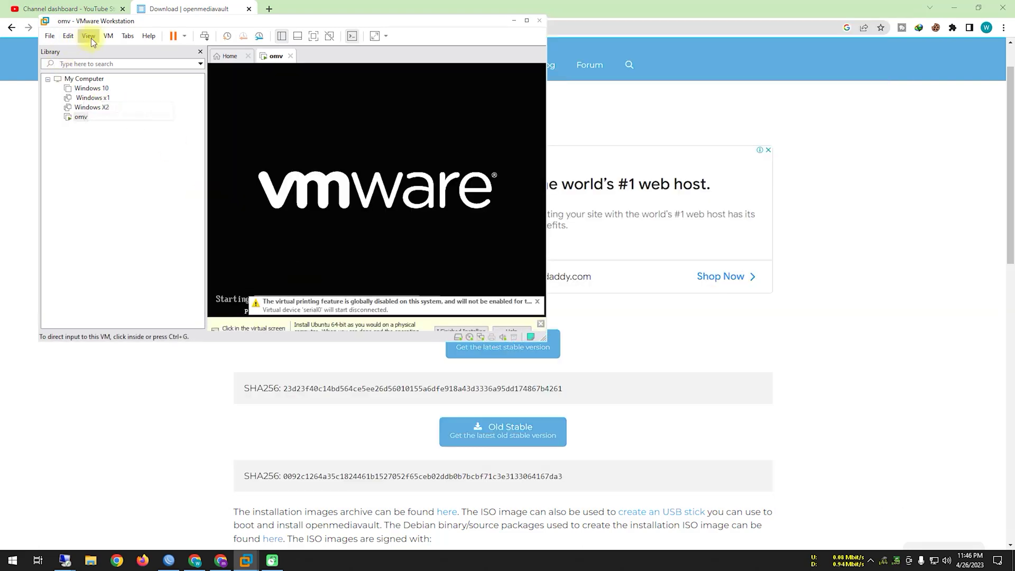
{"action": "left_click", "coordinate": [87, 36]}
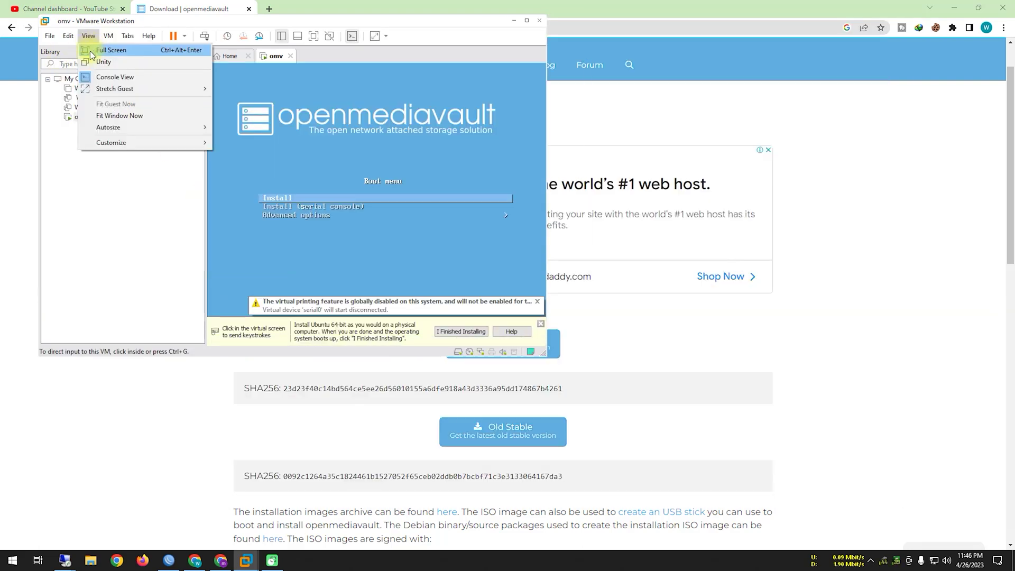
{"action": "left_click", "coordinate": [530, 20]}
- Set the guest display to Free Stretch and dismiss the installation tip bar
{"action": "left_click", "coordinate": [50, 21]}
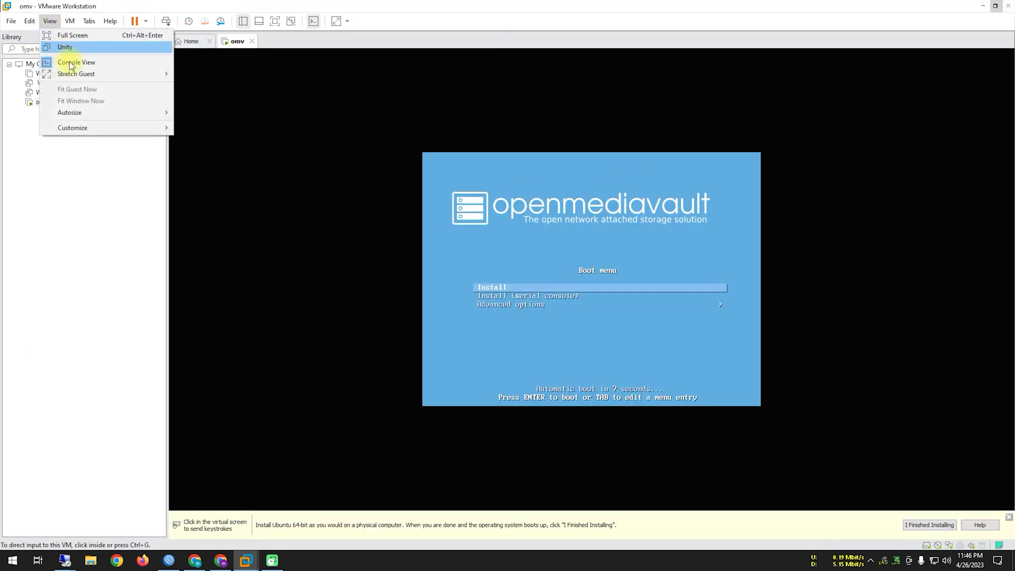
{"action": "left_click", "coordinate": [205, 85]}
{"action": "left_click", "coordinate": [49, 21]}
{"action": "mouse_move", "coordinate": [75, 73]}
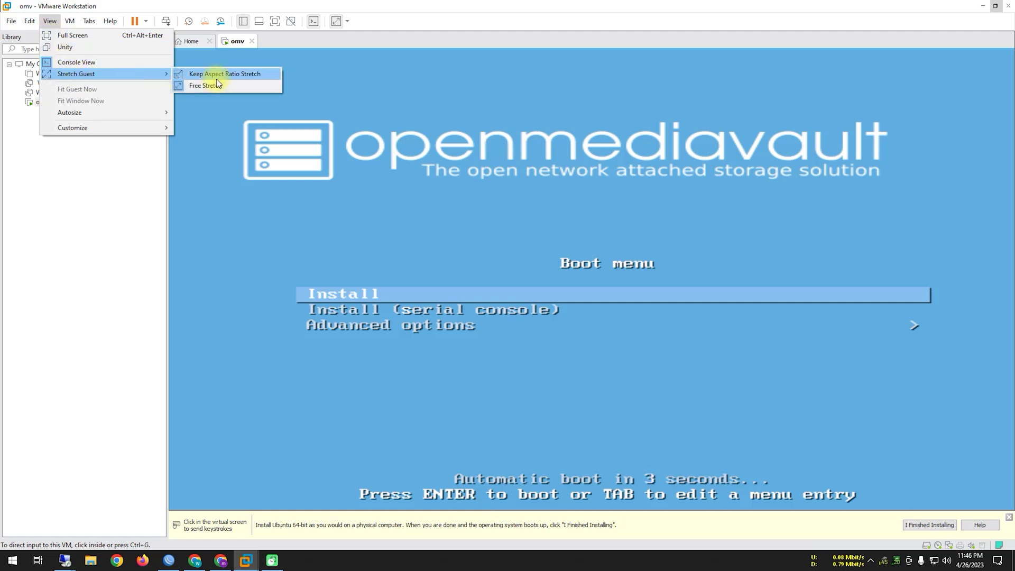
{"action": "left_click", "coordinate": [216, 75]}
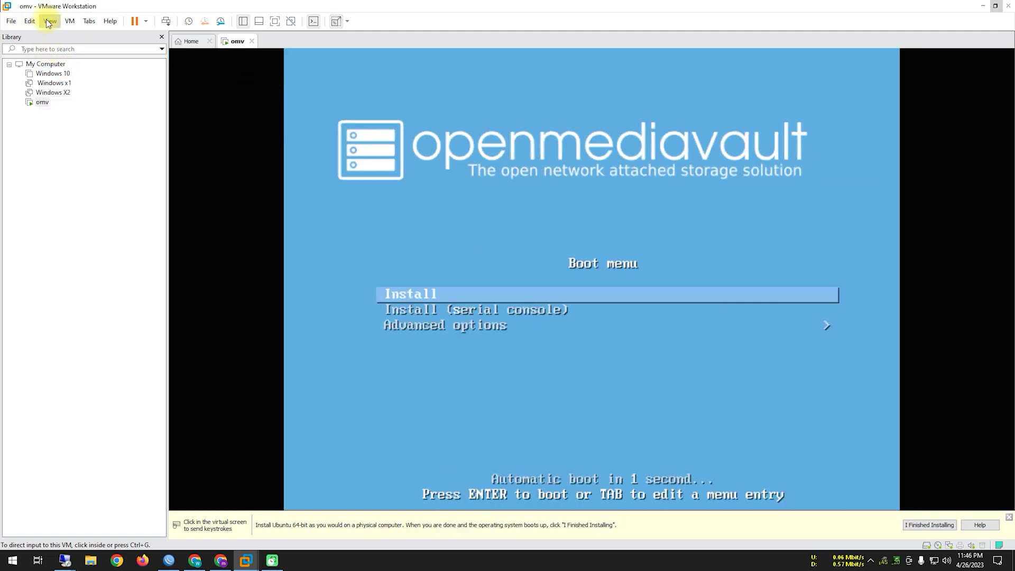
{"action": "left_click", "coordinate": [48, 21]}
{"action": "mouse_move", "coordinate": [74, 75]}
{"action": "left_click", "coordinate": [195, 86]}
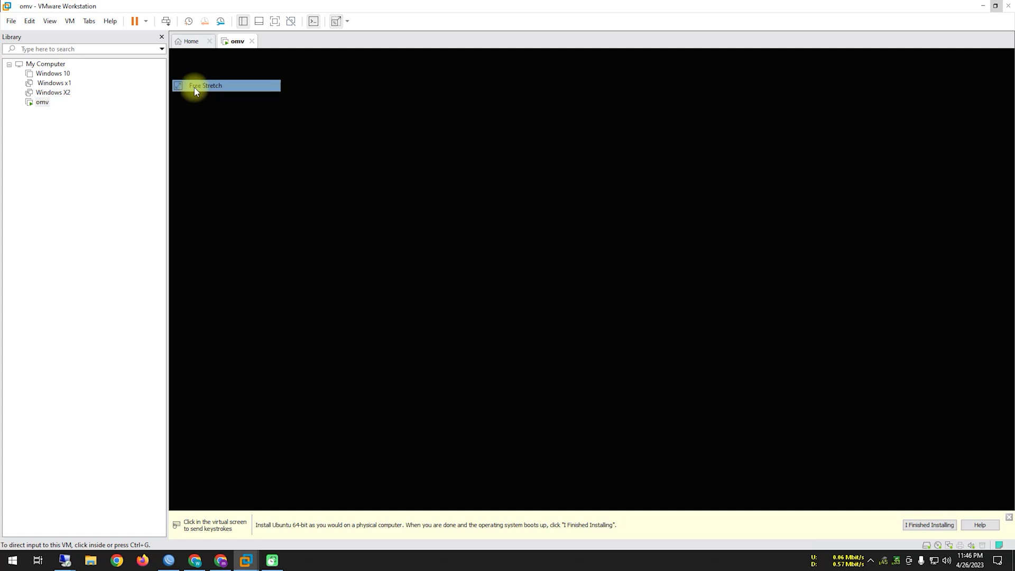
{"action": "left_click", "coordinate": [1005, 515]}
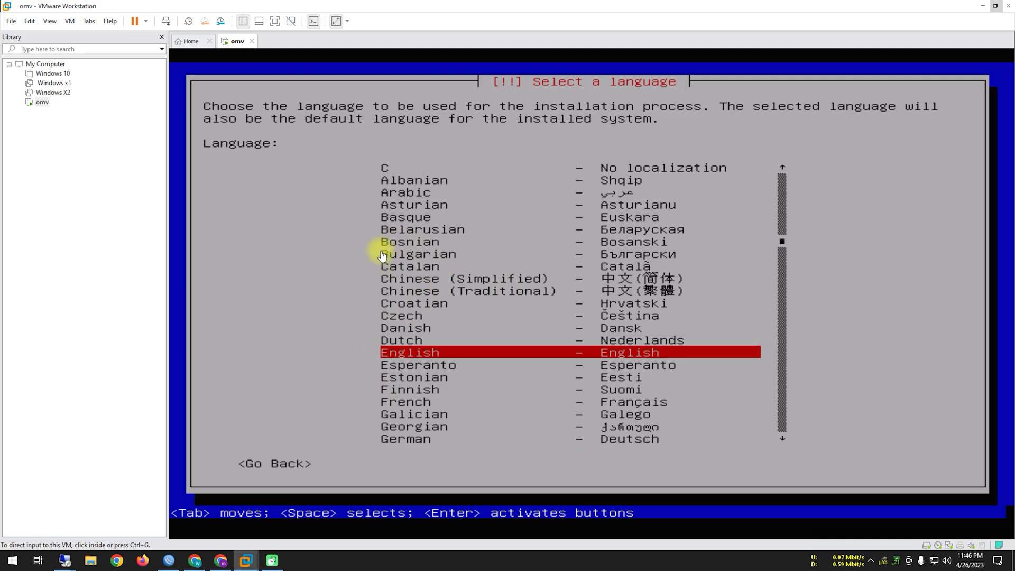
- Accept English language, United States location and the American English keymap in the installer
{"action": "left_click", "coordinate": [329, 335]}
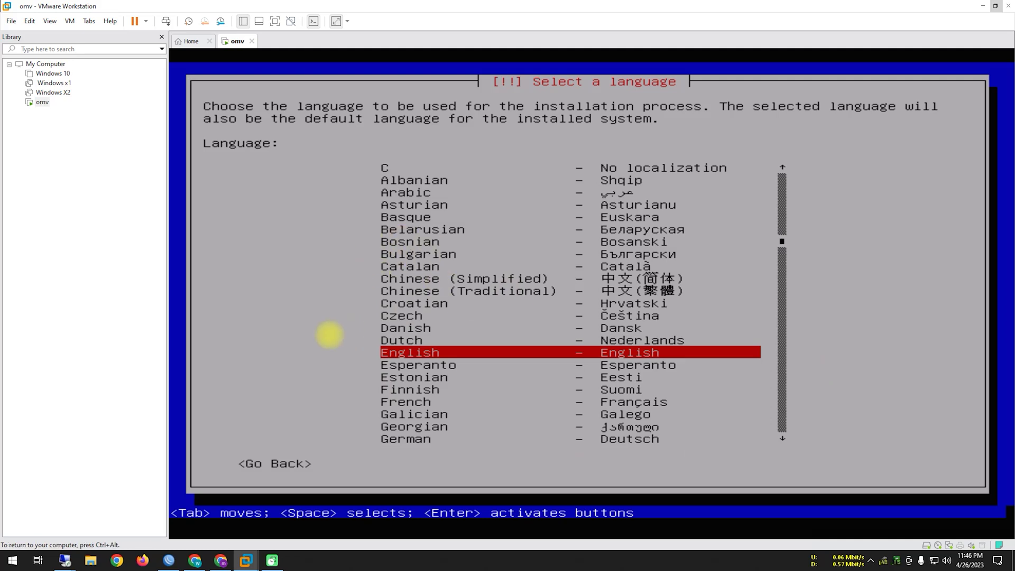
{"action": "key", "text": "Return"}
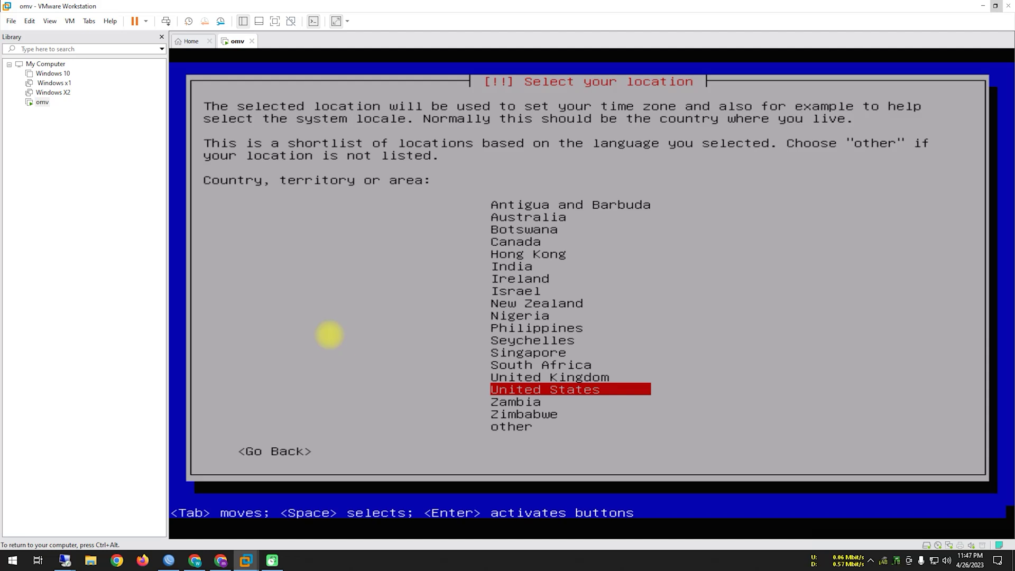
{"action": "key", "text": "Return"}
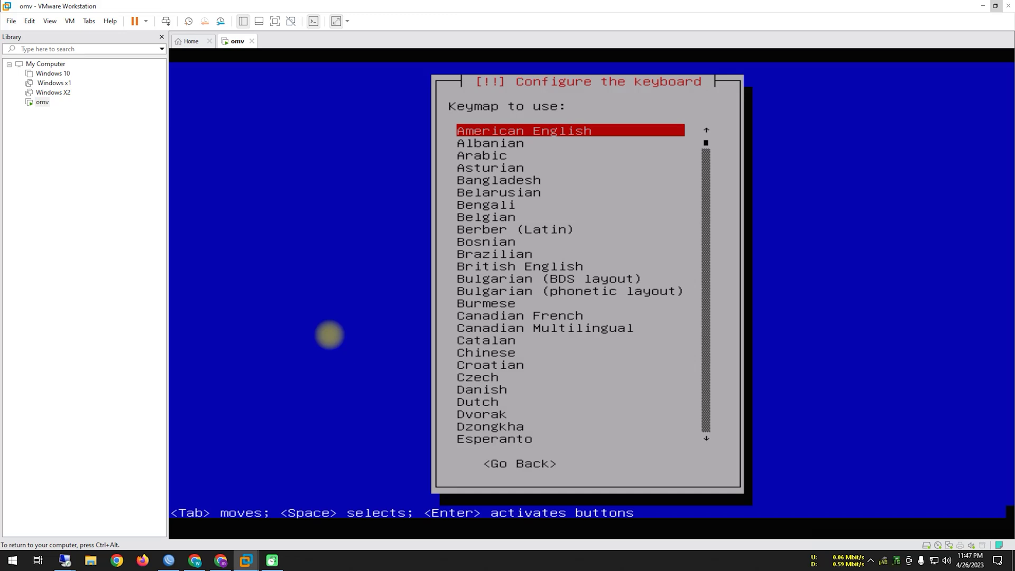
{"action": "key", "text": "Return"}
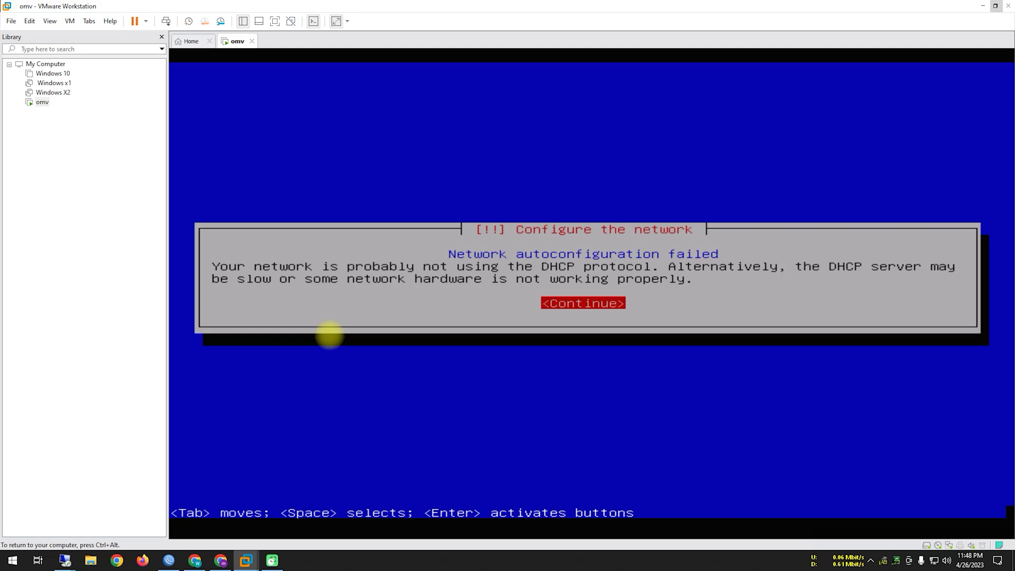
- Dismiss the DHCP failure notice and choose 'Configure network manually'
{"action": "key", "text": "Return"}
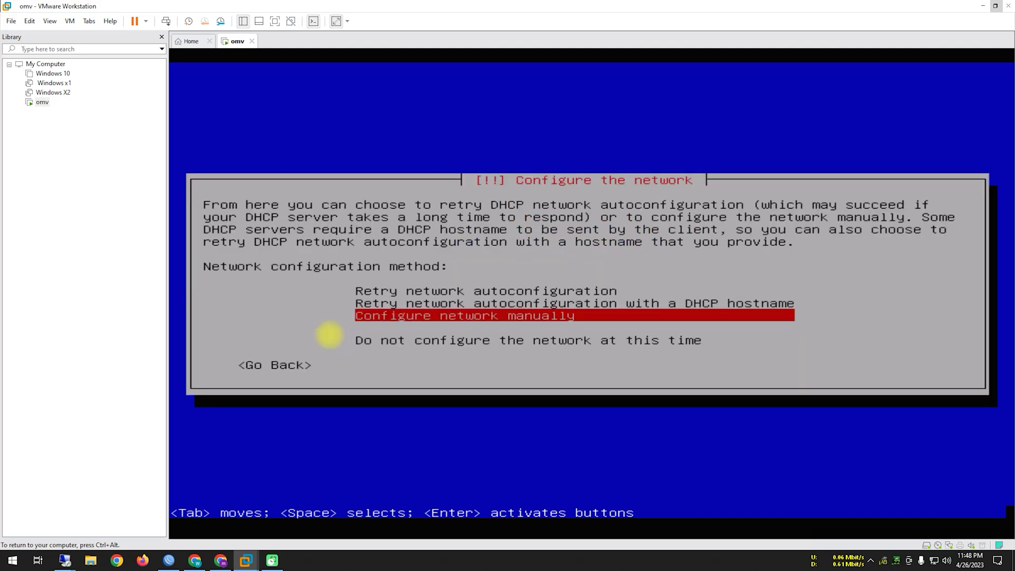
{"action": "key", "text": "Up"}
{"action": "key", "text": "Down"}
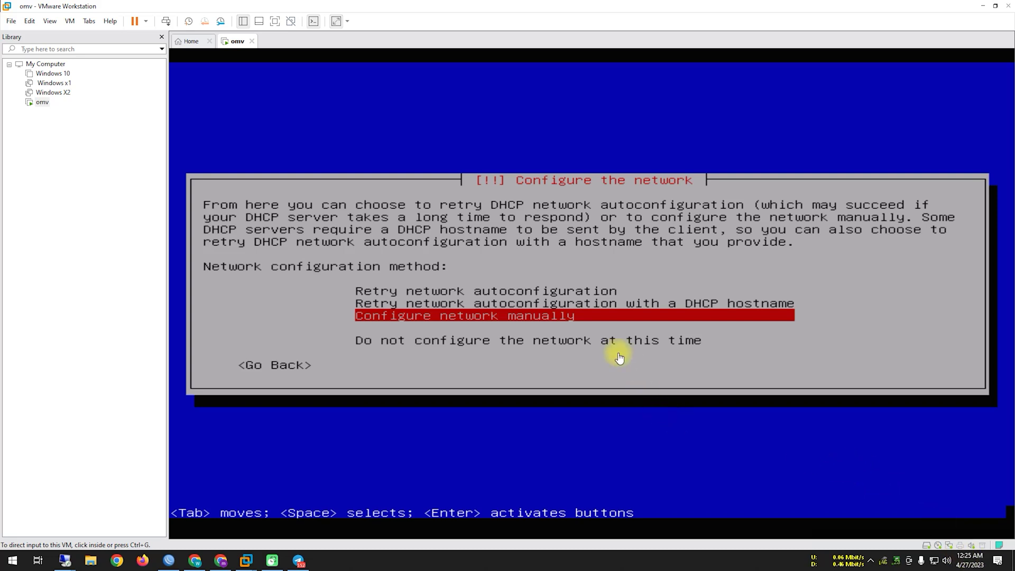
{"action": "left_click", "coordinate": [550, 324]}
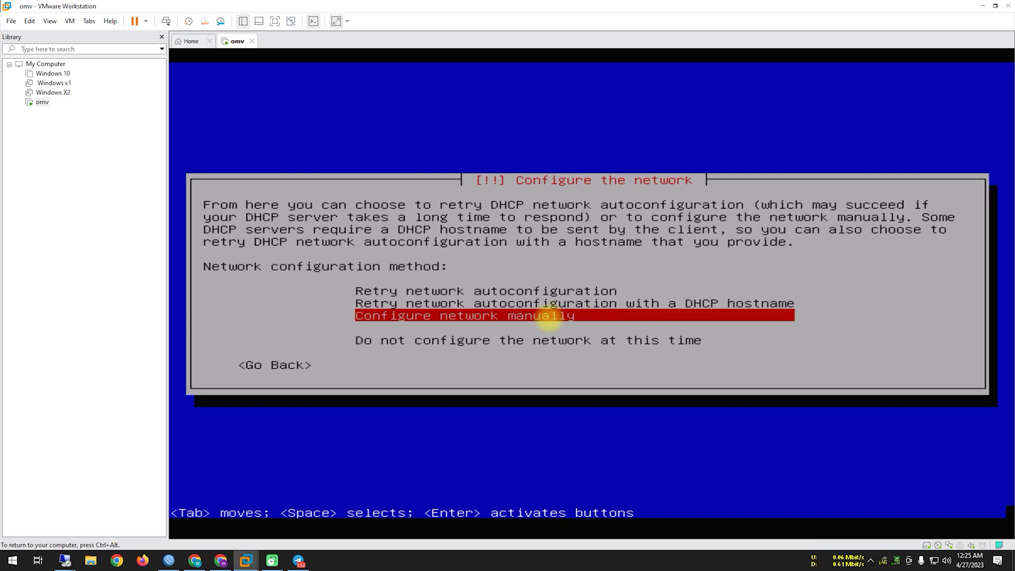
{"action": "key", "text": "Return"}
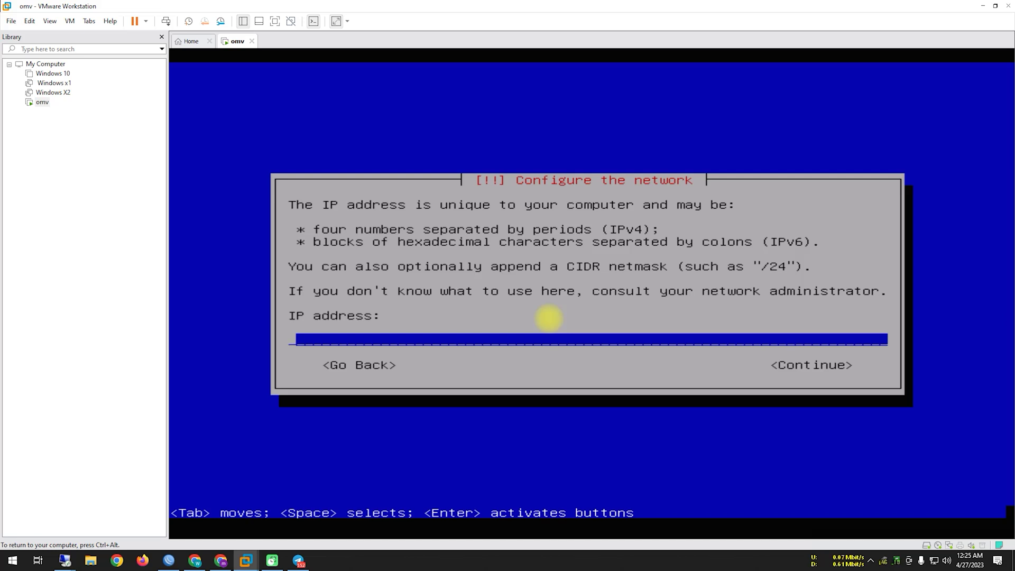
- Enter IP 192.168.100.22, then accept netmask 255.255.255.0 and gateway 192.168.100.1
{"action": "type", "text": "192.168.1"}
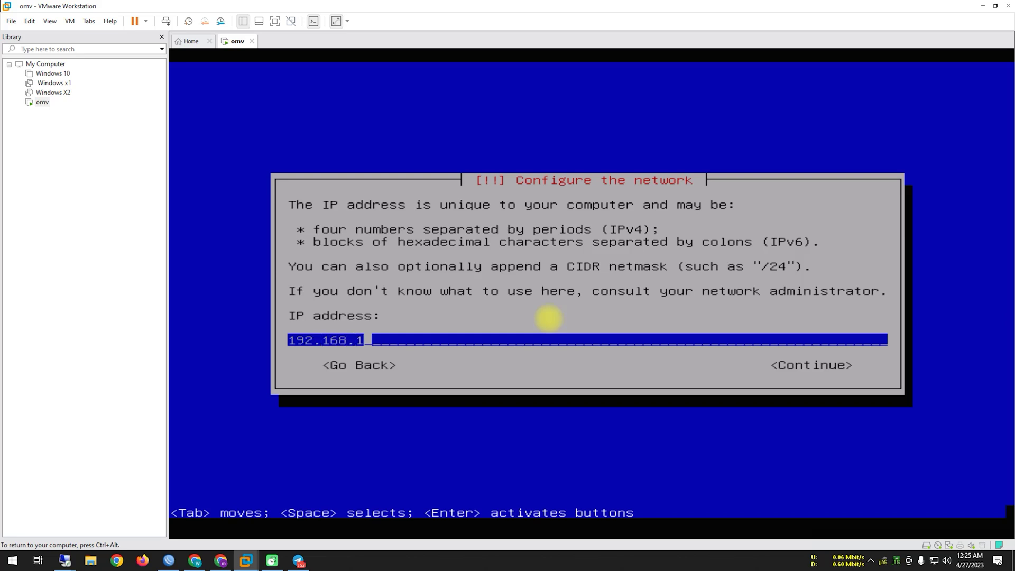
{"action": "type", "text": "00.22"}
{"action": "key", "text": "Tab"}
{"action": "key", "text": "Return"}
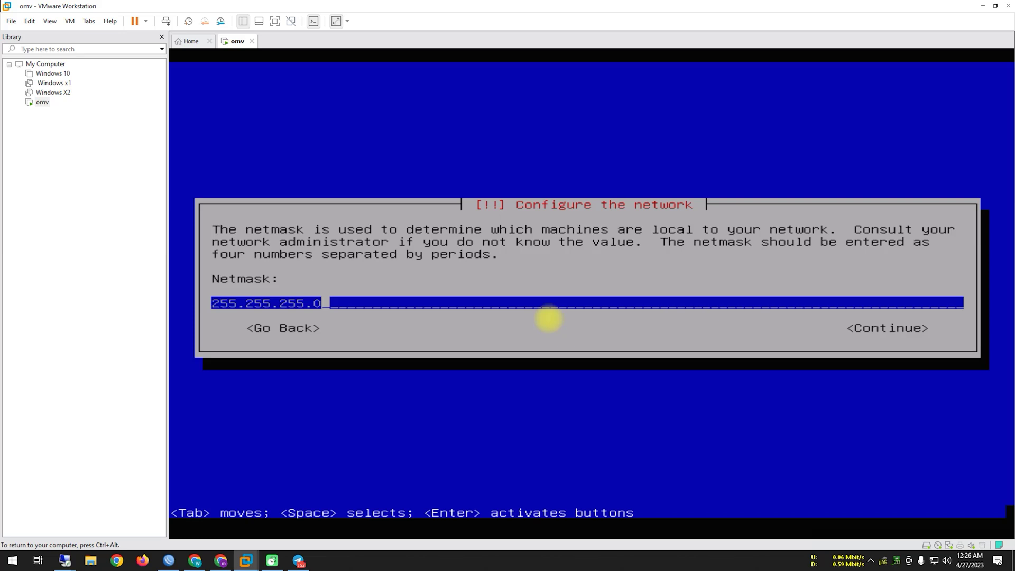
{"action": "key", "text": "Tab"}
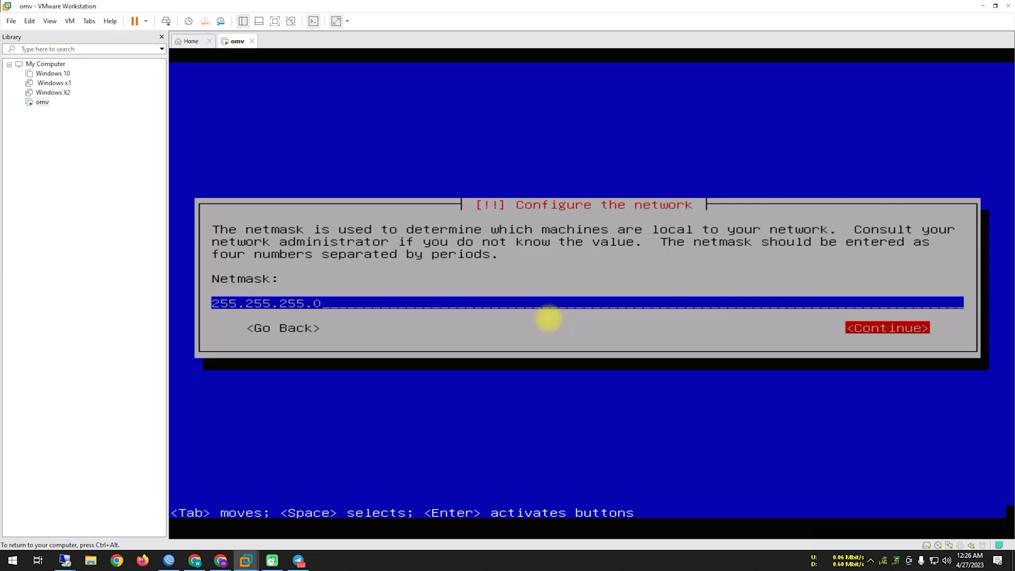
{"action": "key", "text": "Return"}
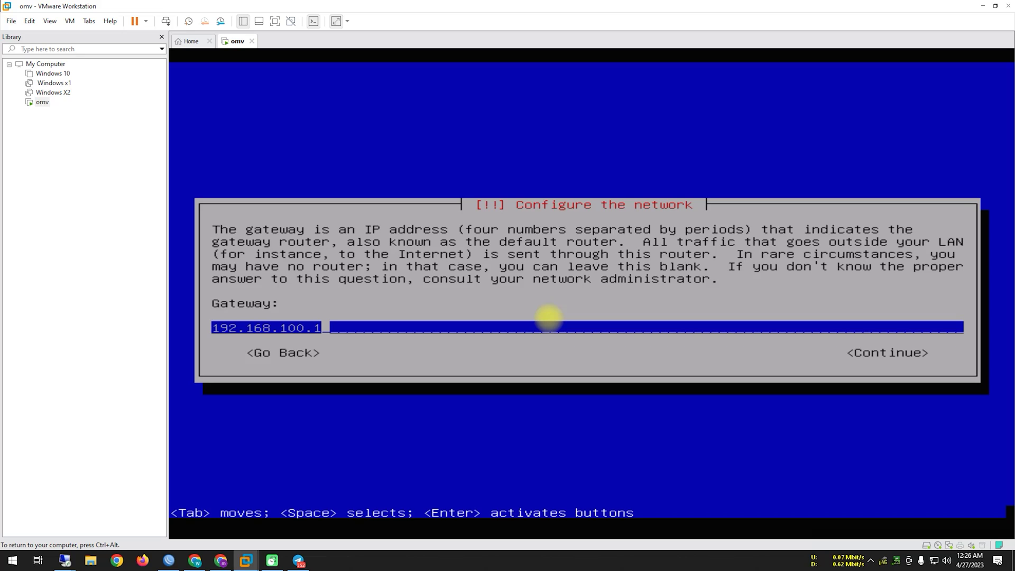
{"action": "key", "text": "Tab"}
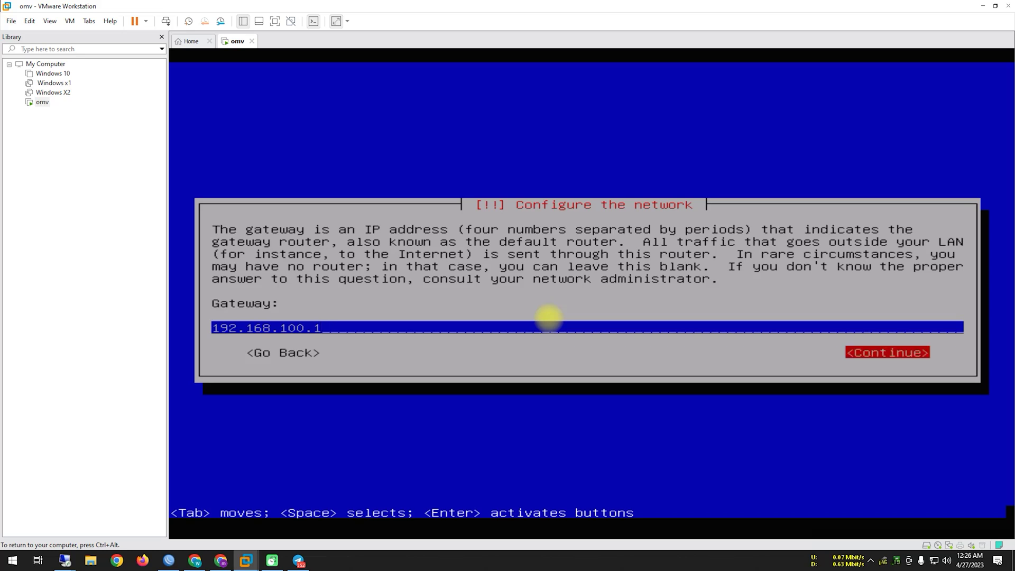
{"action": "key", "text": "Return"}
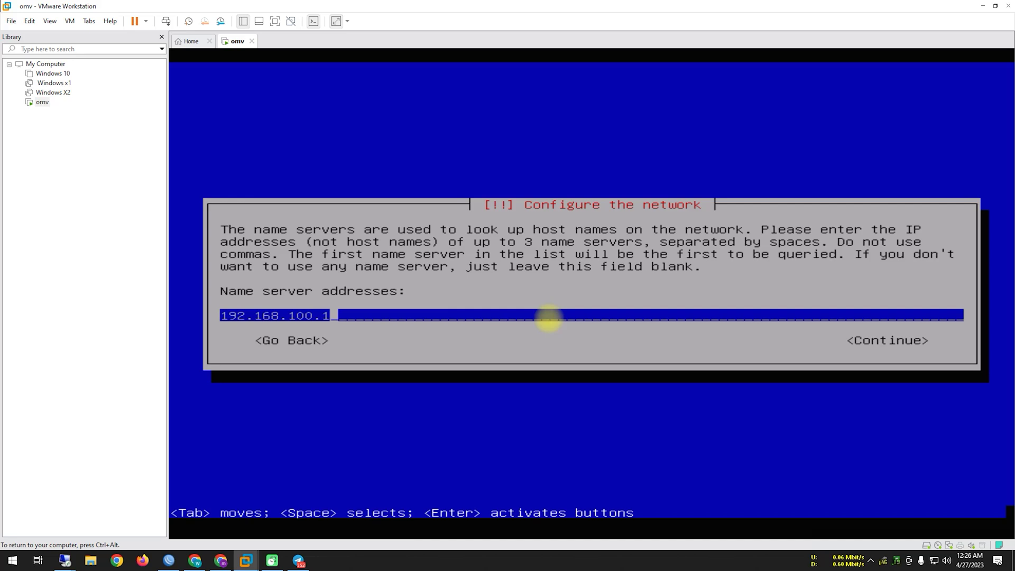
- Confirm name server 192.168.100.1, hostname openmediavault and domain name local
{"action": "key", "text": "Tab"}
{"action": "key", "text": "Return"}
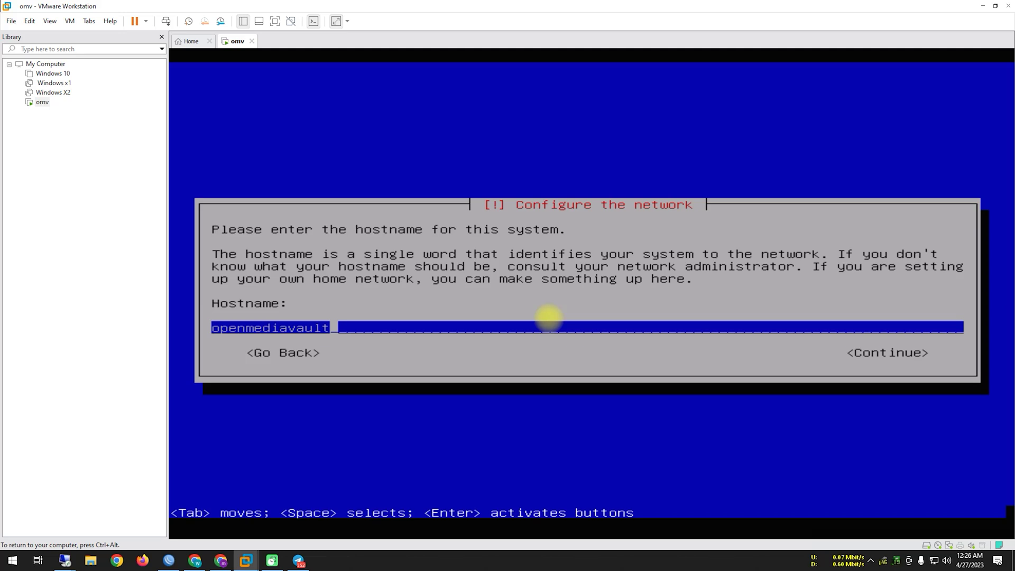
{"action": "key", "text": "Tab"}
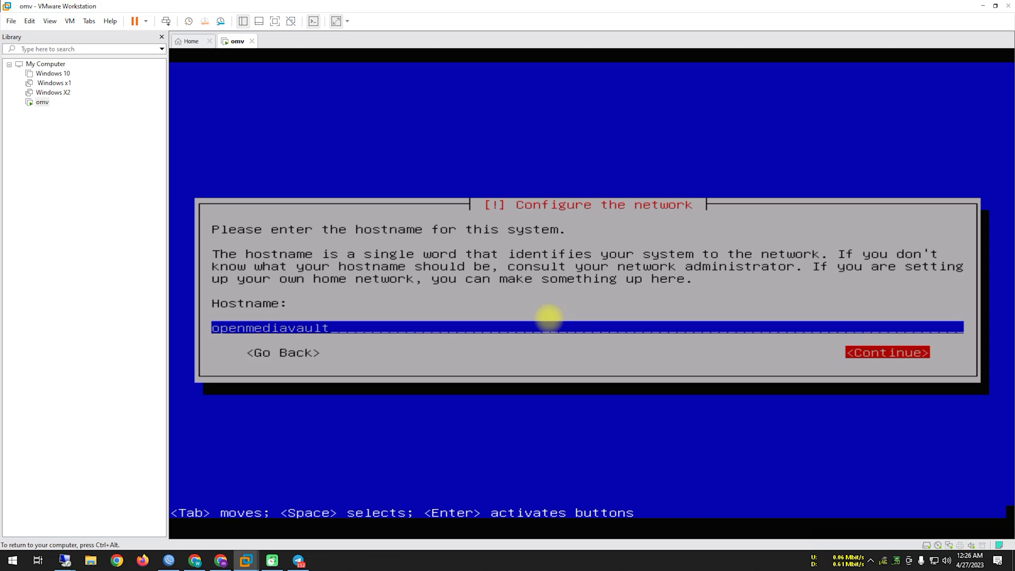
{"action": "key", "text": "Return"}
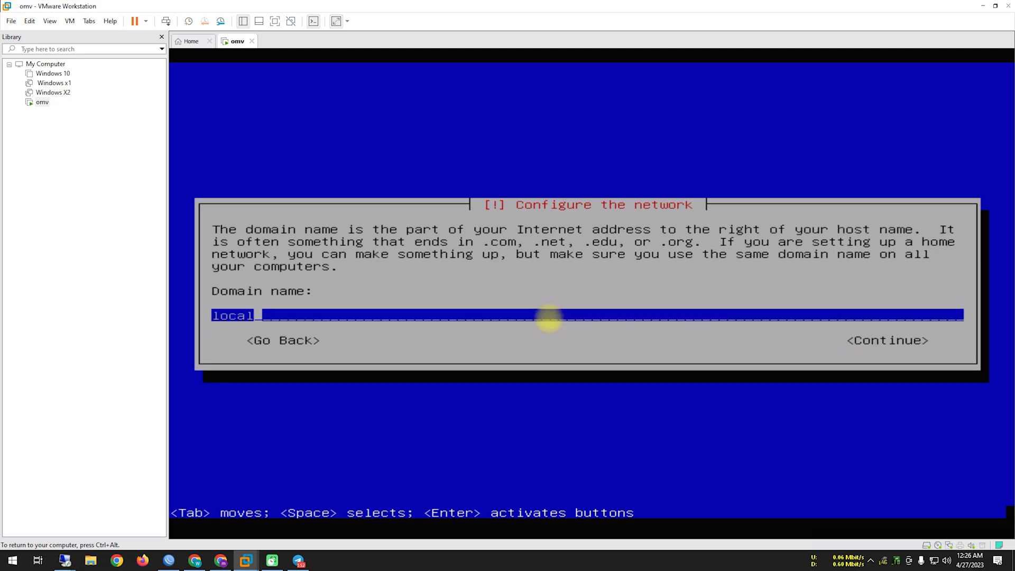
{"action": "key", "text": "Tab"}
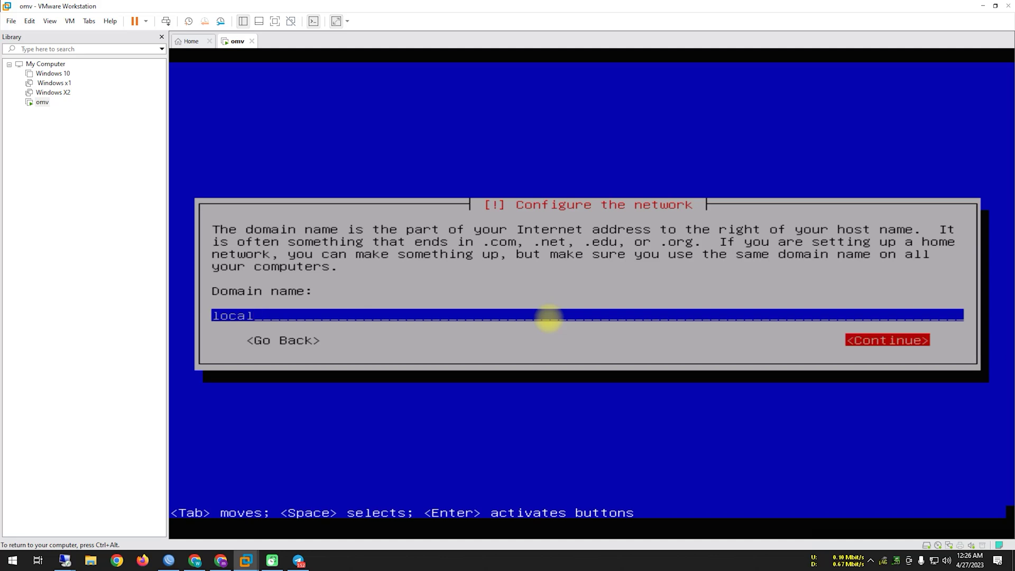
{"action": "key", "text": "Return"}
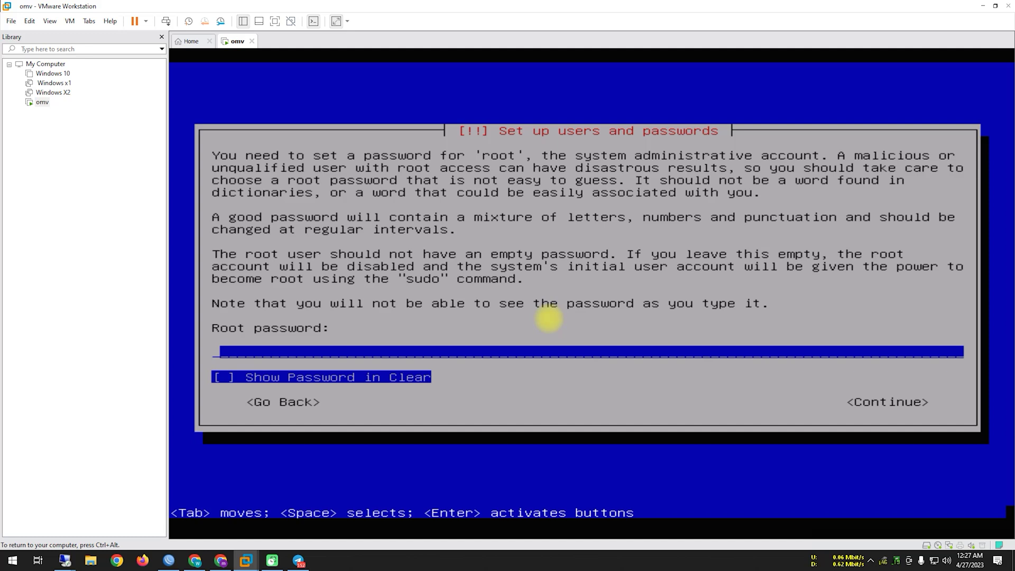
- Enter the root password and retype it in the verification box
{"action": "type", "text": "*******"}
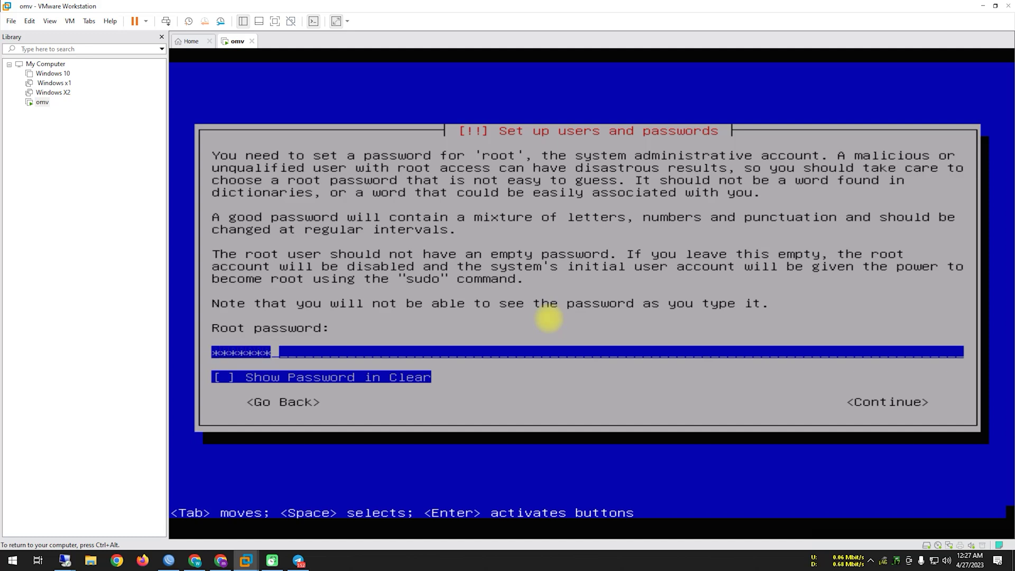
{"action": "type", "text": "***"}
{"action": "key", "text": "Tab"}
{"action": "key", "text": "Tab"}
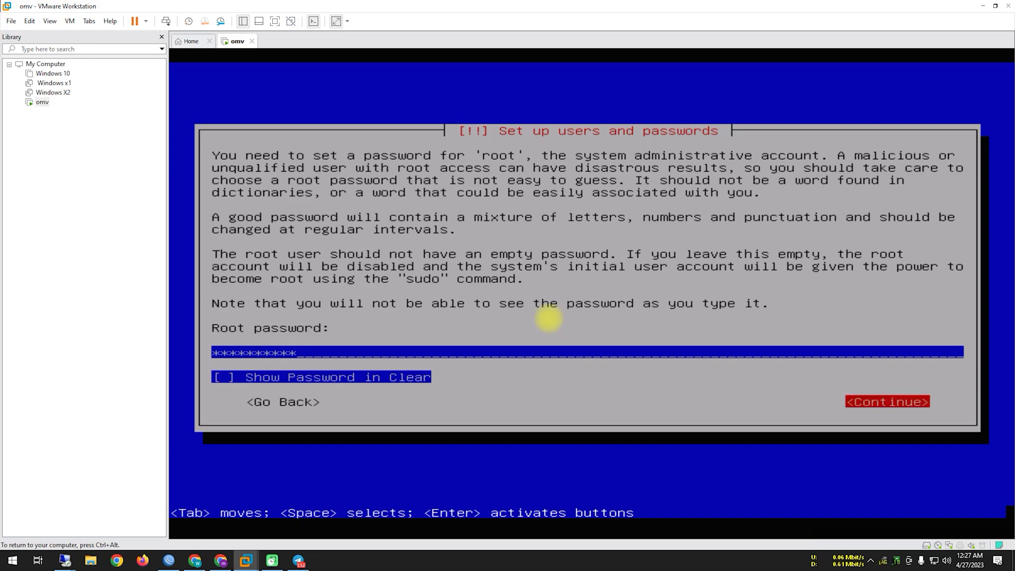
{"action": "key", "text": "Return"}
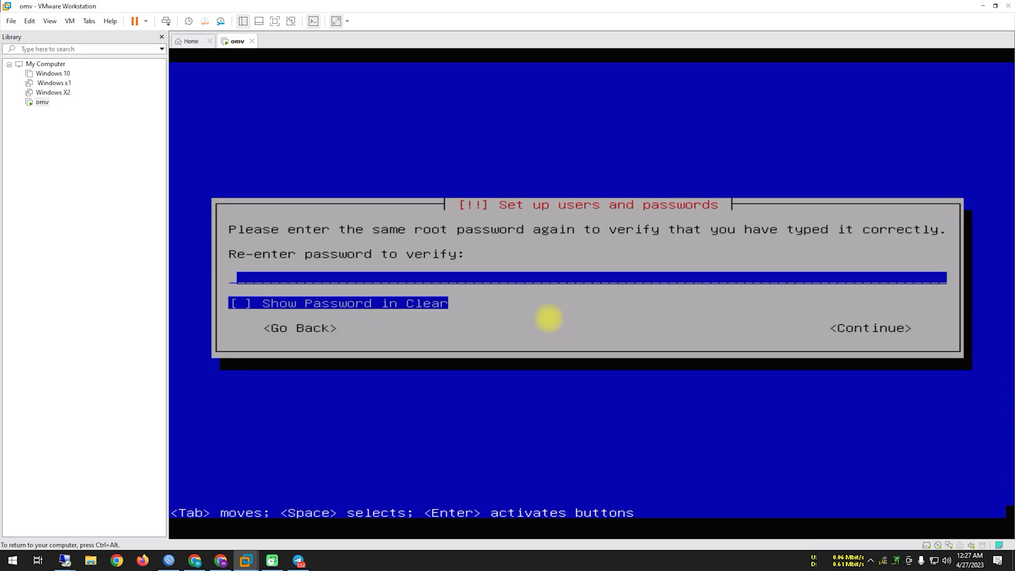
{"action": "type", "text": "**********"}
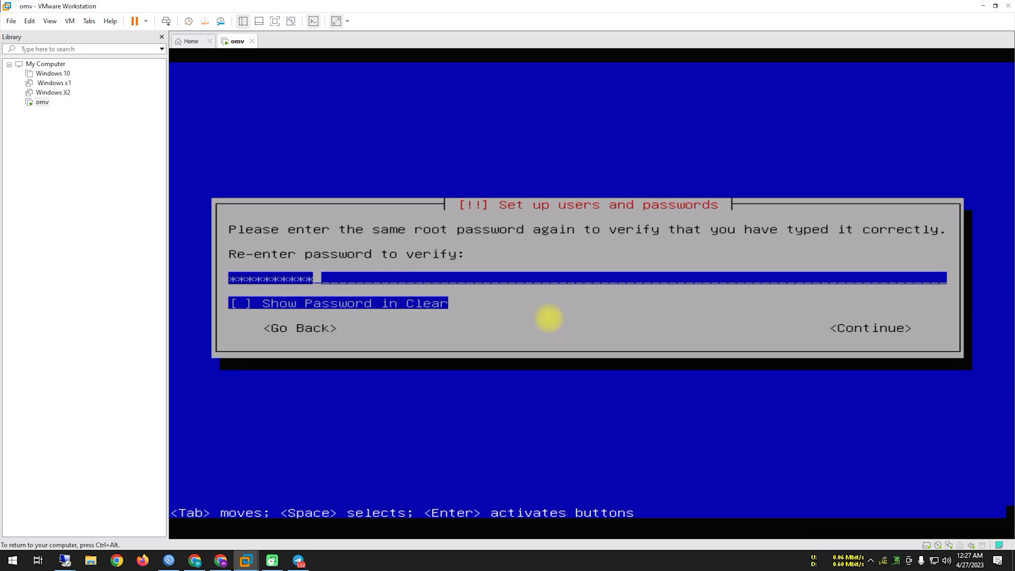
{"action": "key", "text": "Tab"}
{"action": "key", "text": "Tab"}
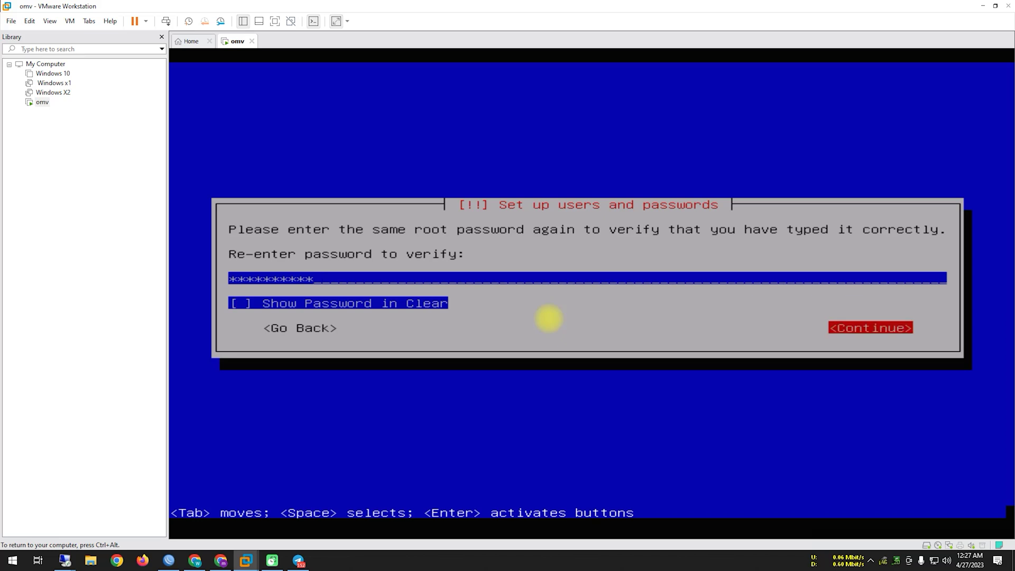
{"action": "key", "text": "Return"}
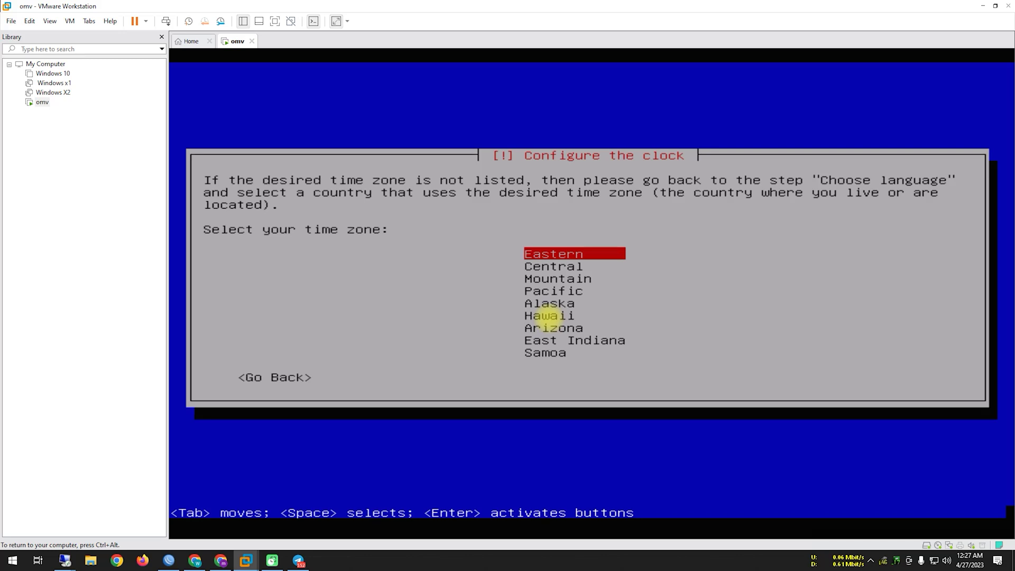
- Choose Pacific as the installer's time zone and let it begin copying files to disk
{"action": "key", "text": "Down"}
{"action": "key", "text": "Down"}
{"action": "key", "text": "Down"}
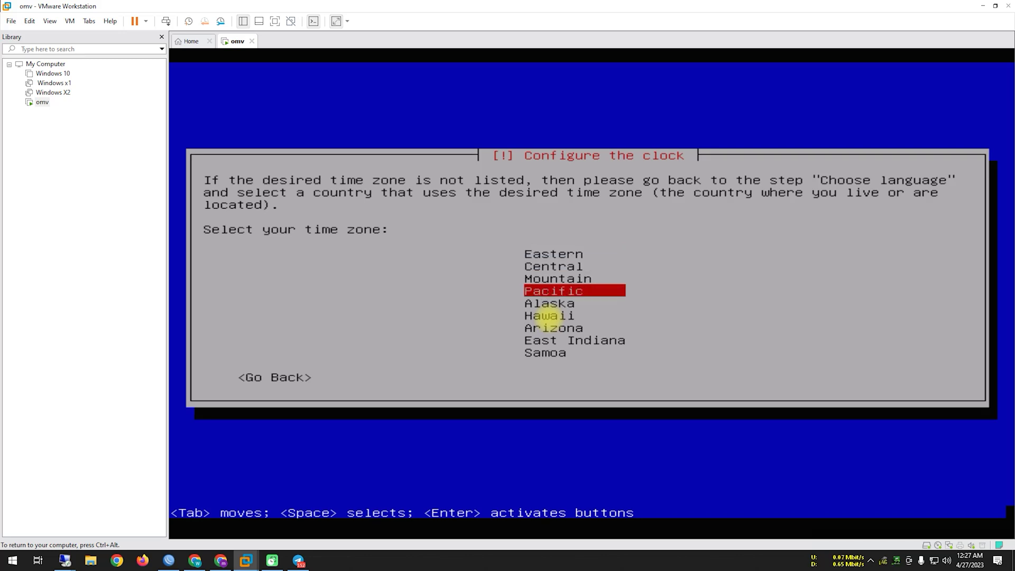
{"action": "key", "text": "Return"}
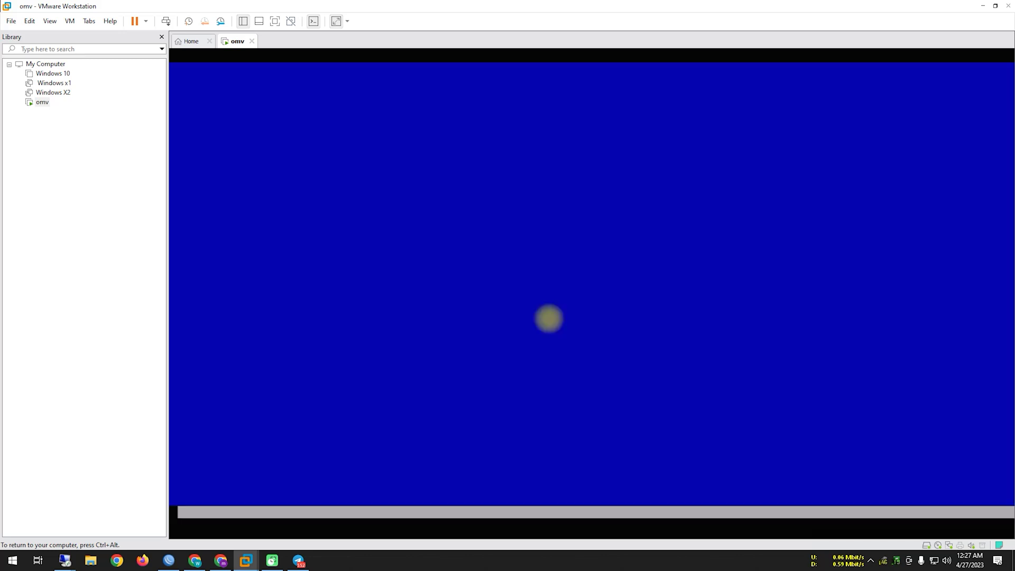
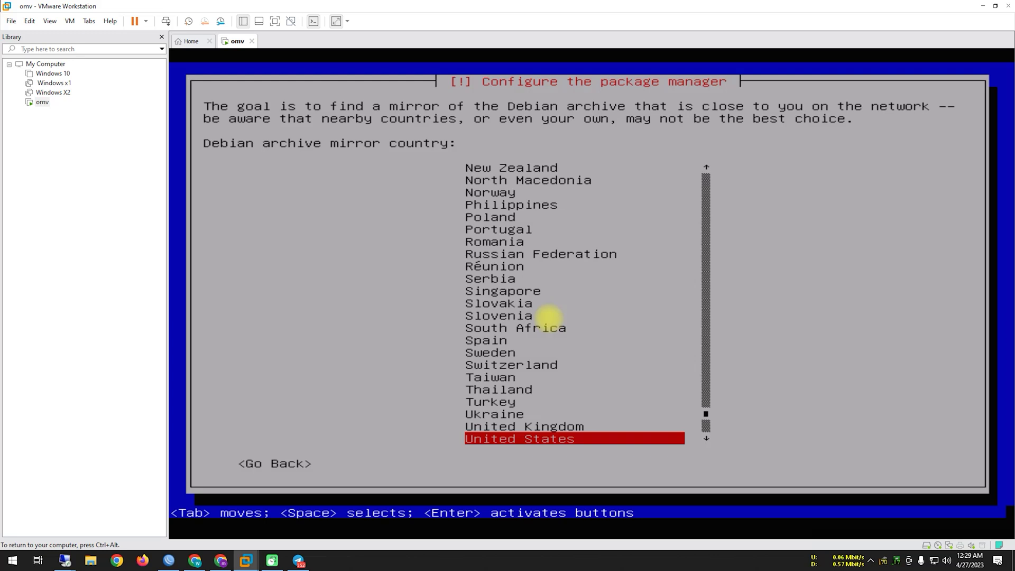
- Back out of the mirror country list and continue without a network mirror
{"action": "key", "text": "Tab"}
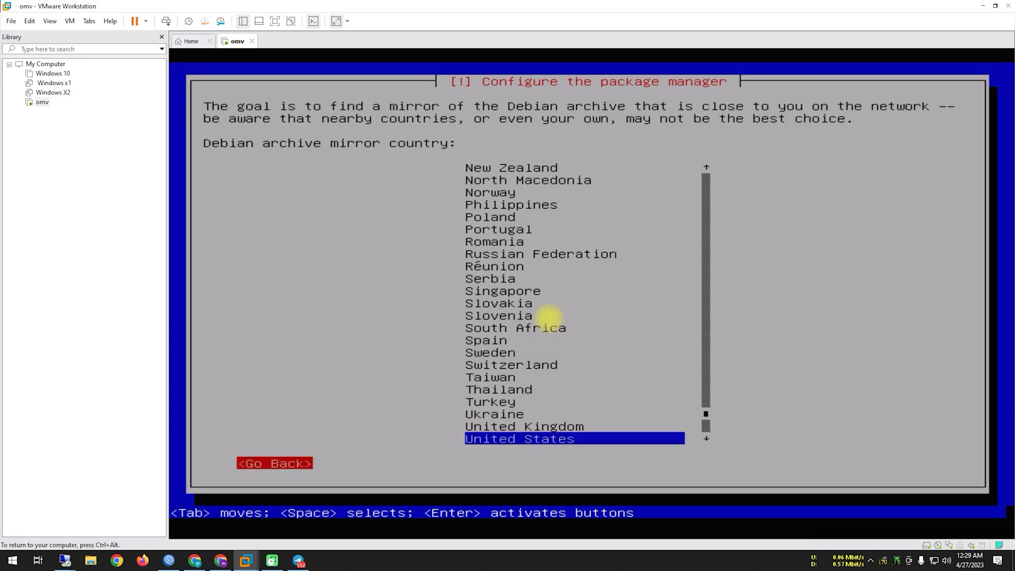
{"action": "key", "text": "Return"}
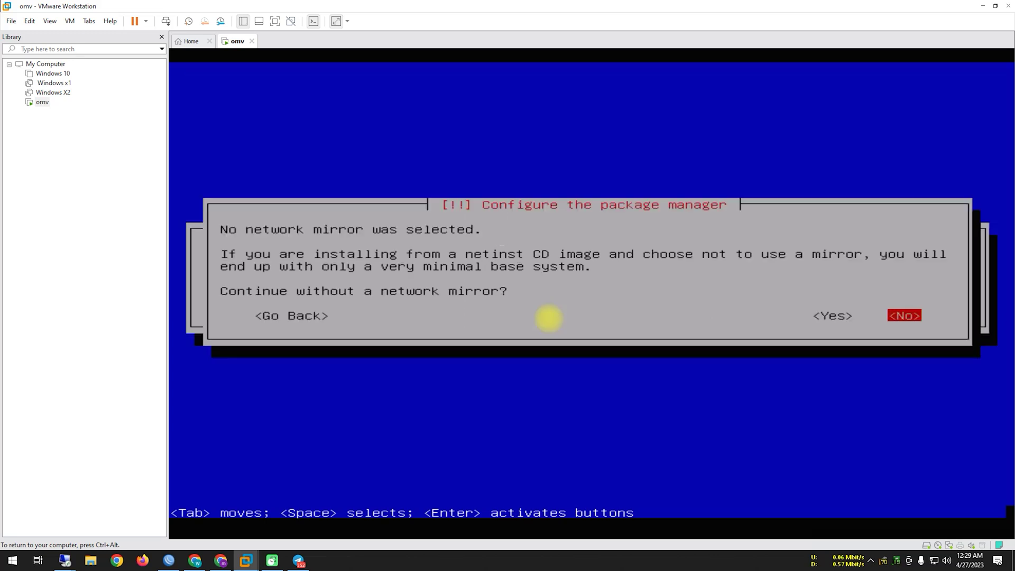
{"action": "key", "text": "Tab"}
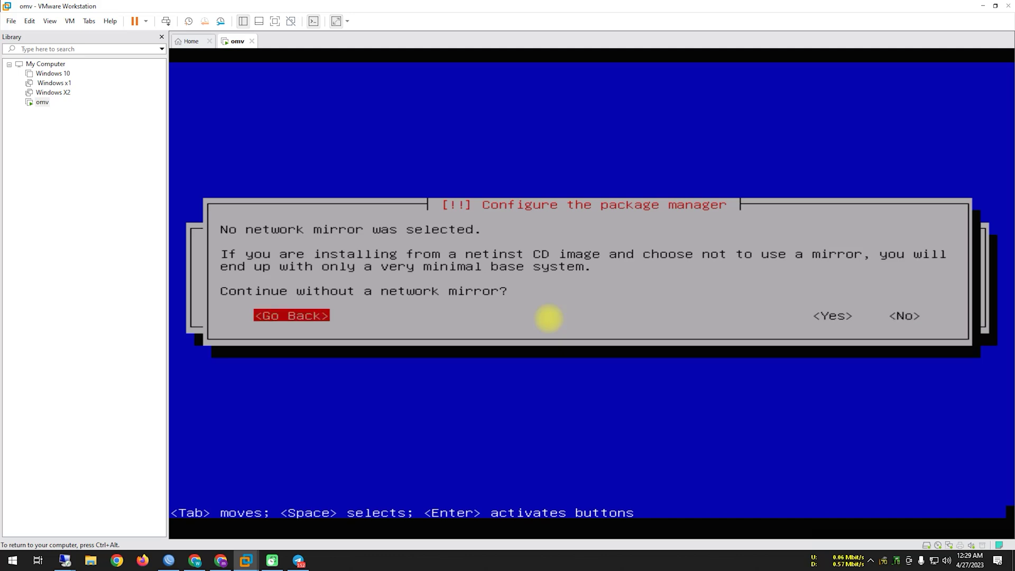
{"action": "key", "text": "Tab"}
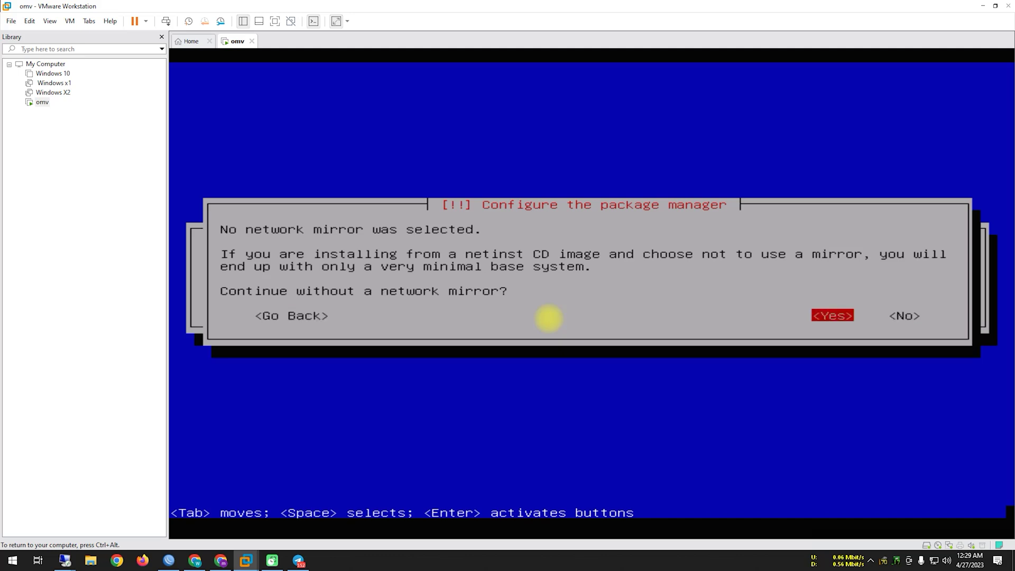
{"action": "key", "text": "Return"}
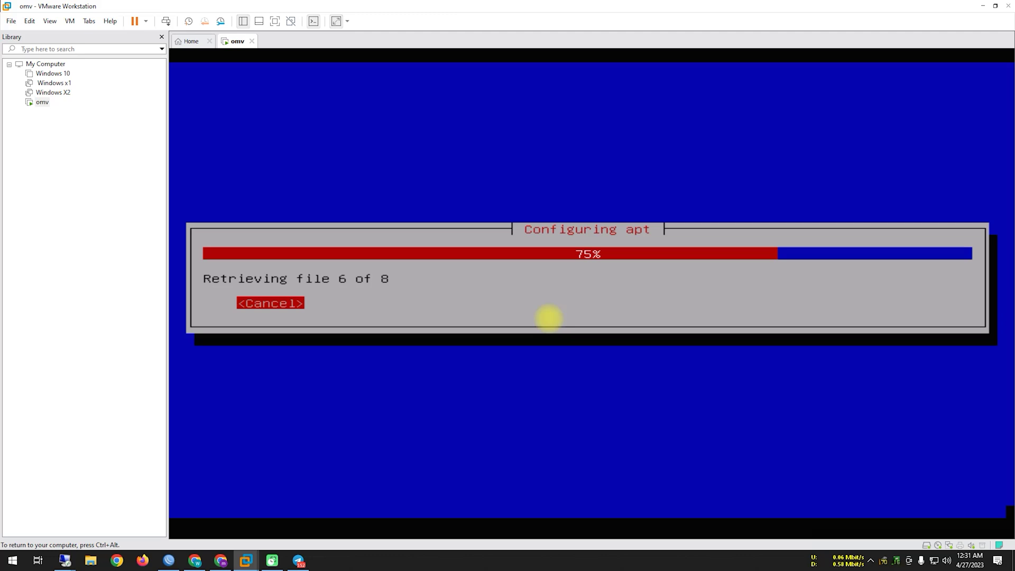
- Install the GRUB boot loader onto /dev/sda
{"action": "key", "text": "Down"}
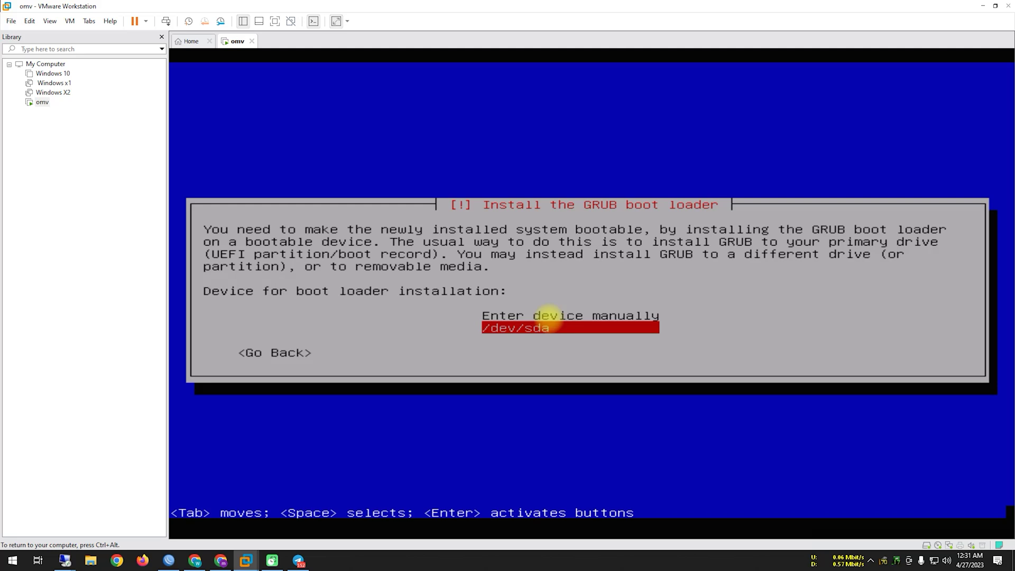
{"action": "key", "text": "Return"}
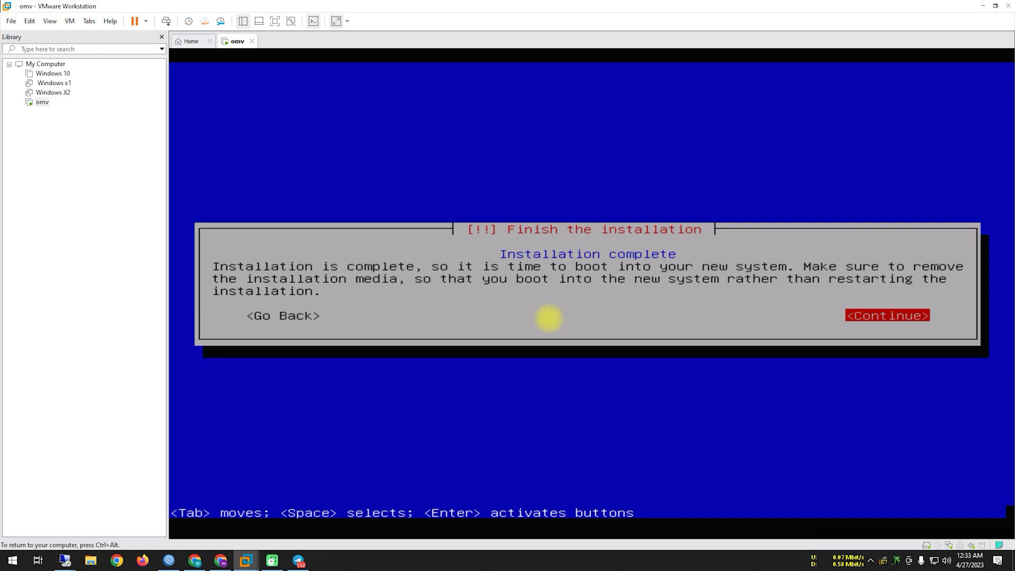
- Continue past 'Finish the installation' to reboot the omv VM into its openmediavault login
{"action": "key", "text": "Return"}
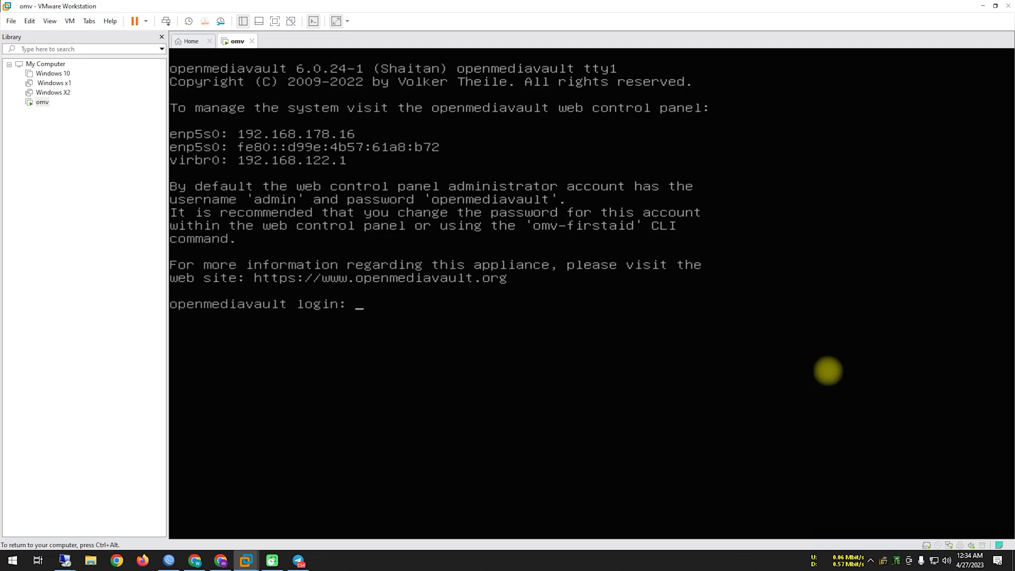
- Change the omv VM's Network Adapter from NAT to Bridged in its Settings
{"action": "key", "text": "ctrl+alt"}
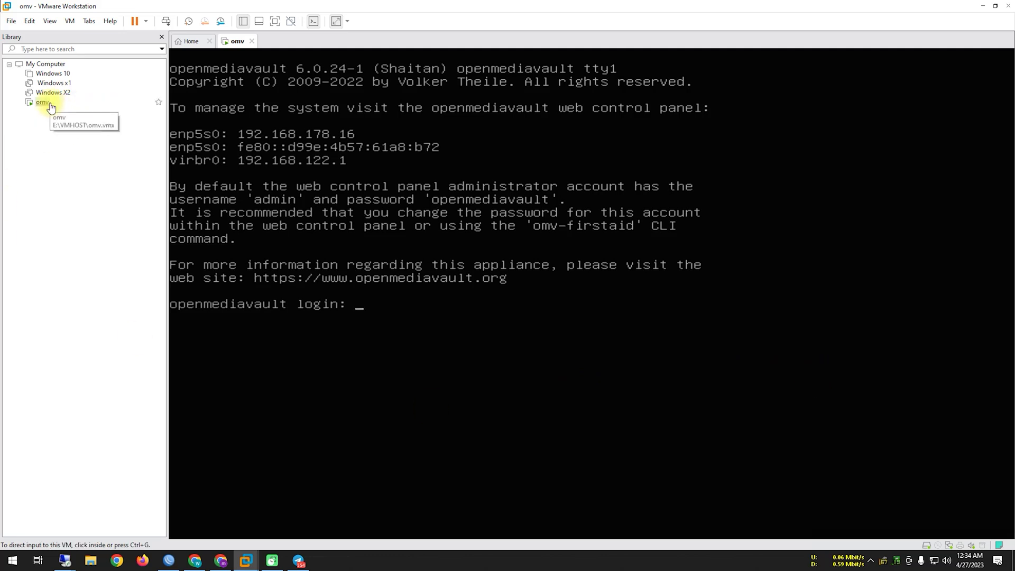
{"action": "right_click", "coordinate": [49, 103]}
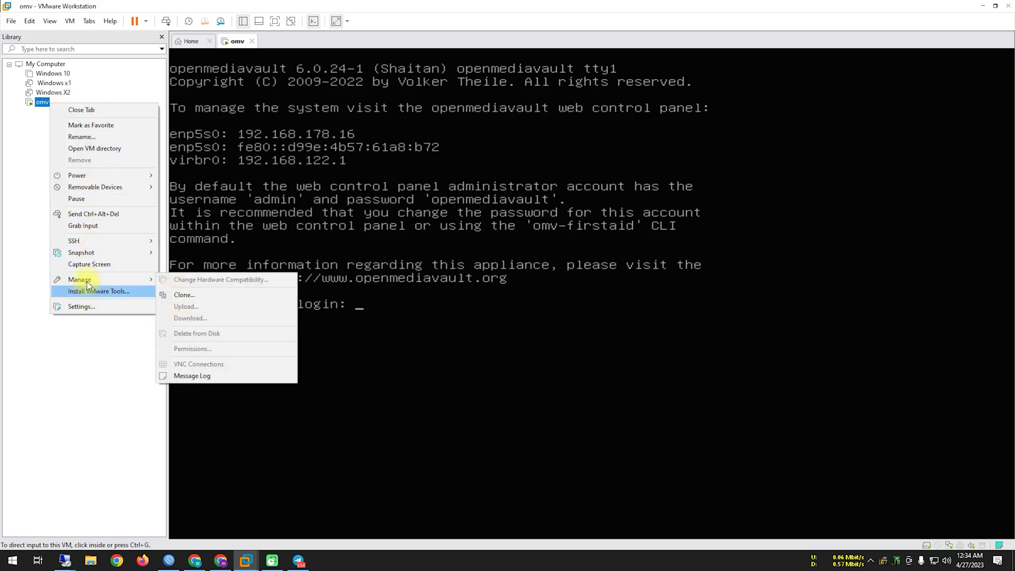
{"action": "left_click", "coordinate": [108, 306]}
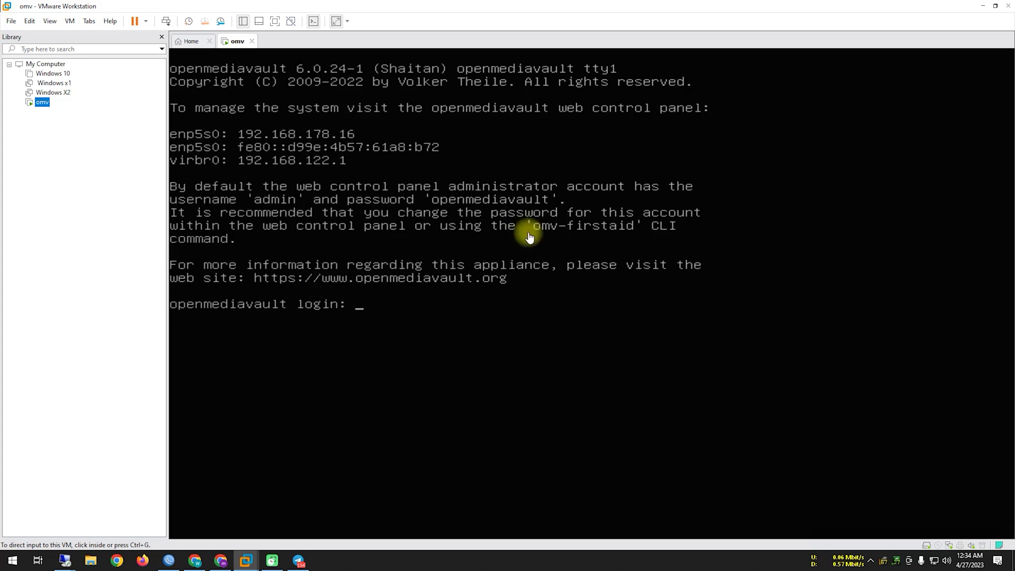
{"action": "key", "text": "ctrl+d"}
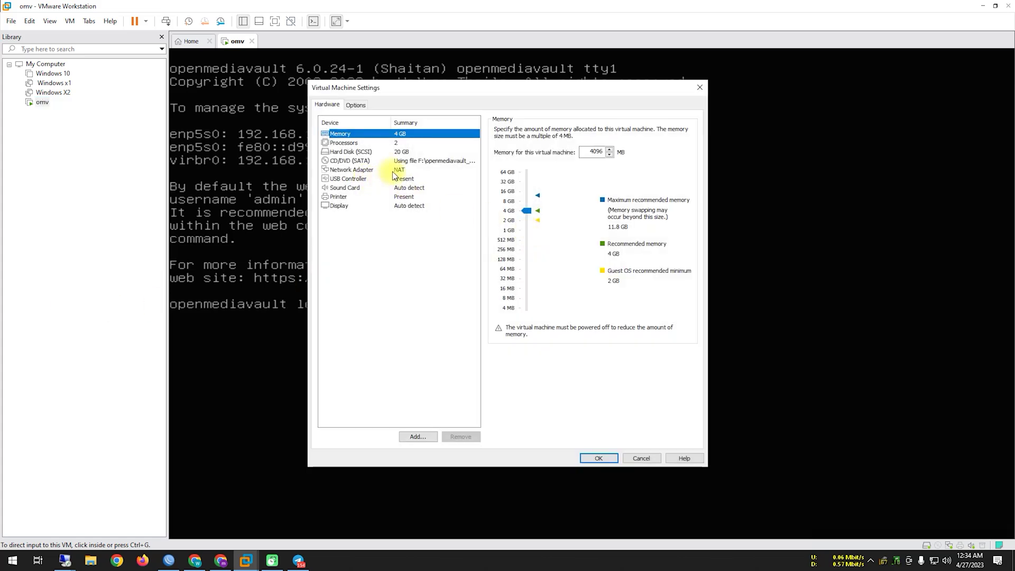
{"action": "left_click", "coordinate": [395, 170]}
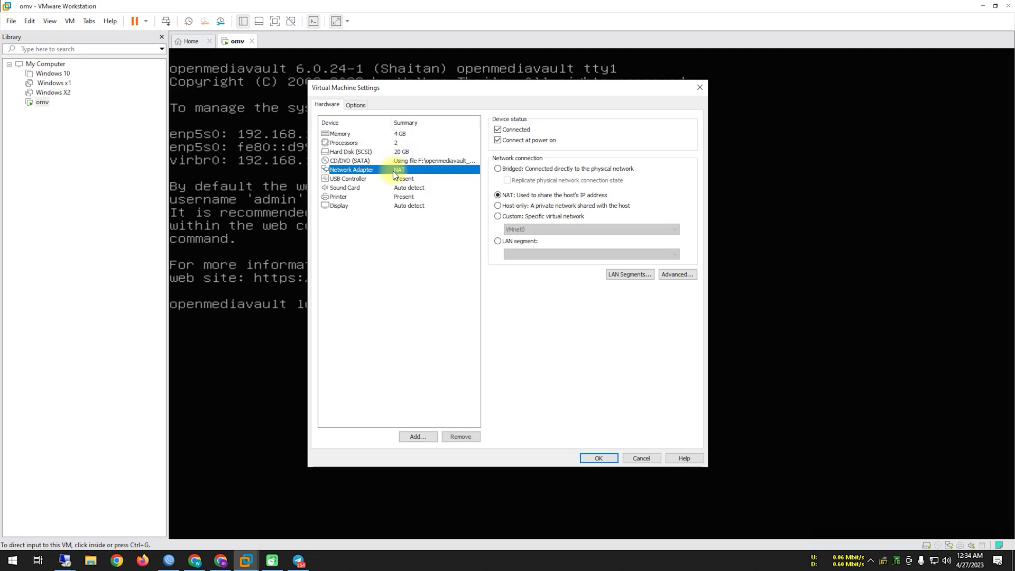
{"action": "left_click", "coordinate": [508, 169]}
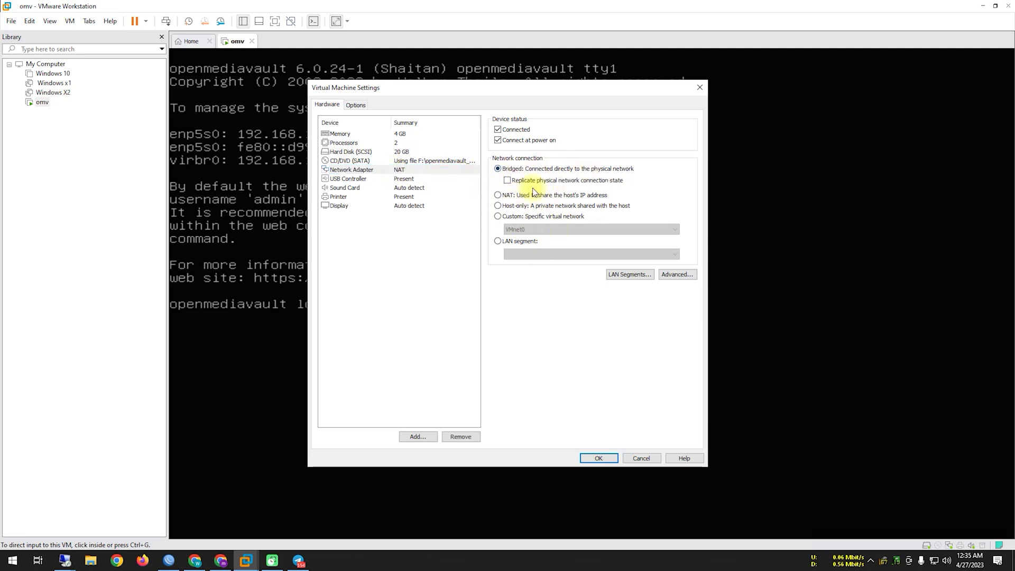
{"action": "left_click", "coordinate": [607, 458]}
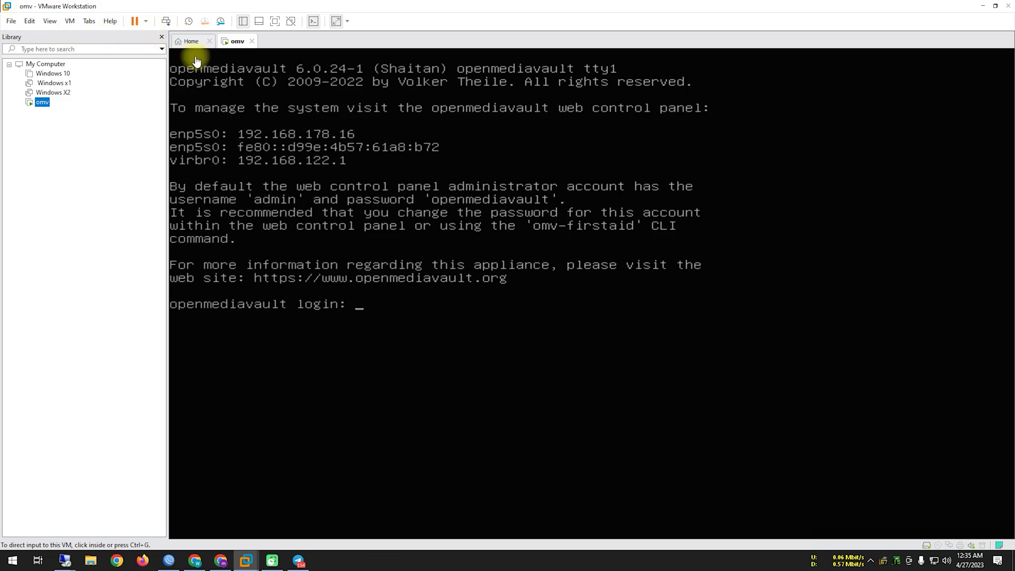
- Restart the omv guest via Power > Restart Guest from the Library
{"action": "right_click", "coordinate": [42, 103]}
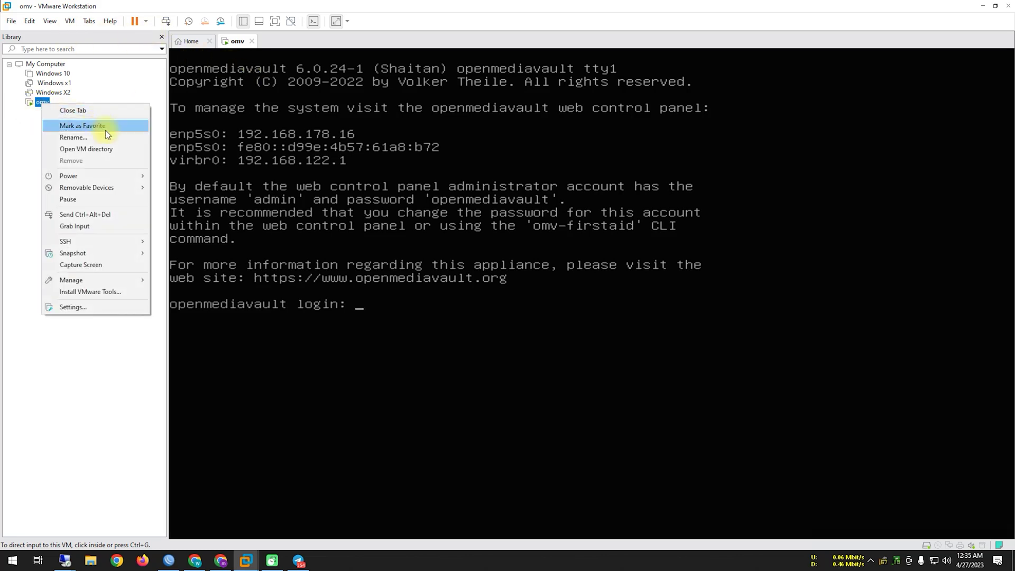
{"action": "mouse_move", "coordinate": [115, 174]}
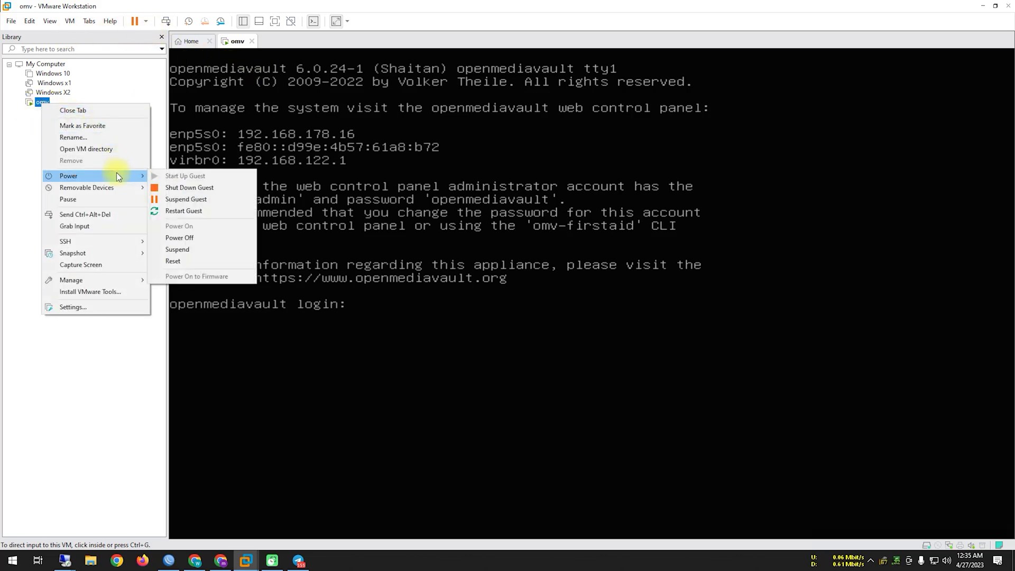
{"action": "left_click", "coordinate": [214, 210]}
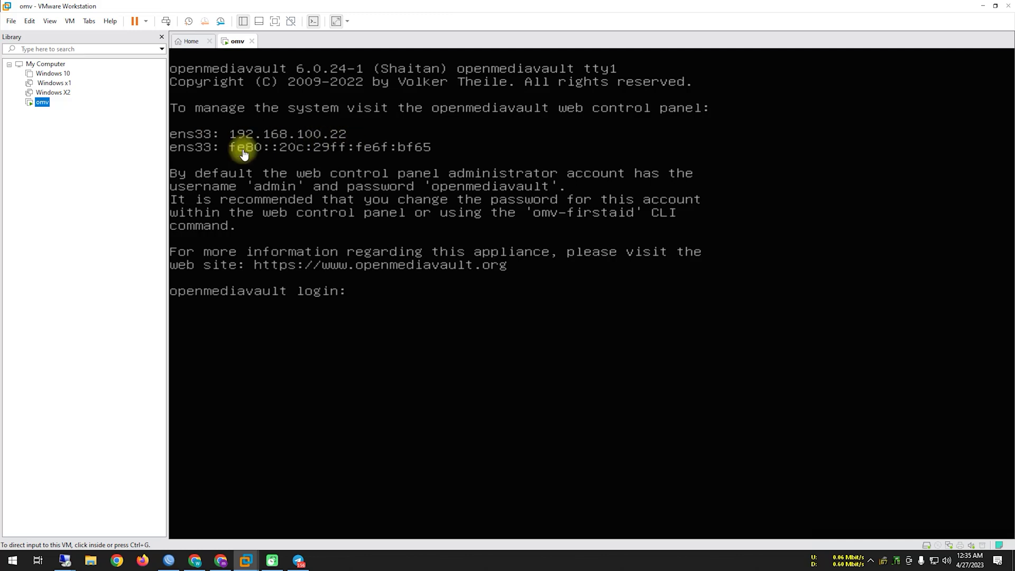
- Rearrange windows on screen while the guest reboots to show 192.168.100.22
{"action": "left_click", "coordinate": [834, 512]}
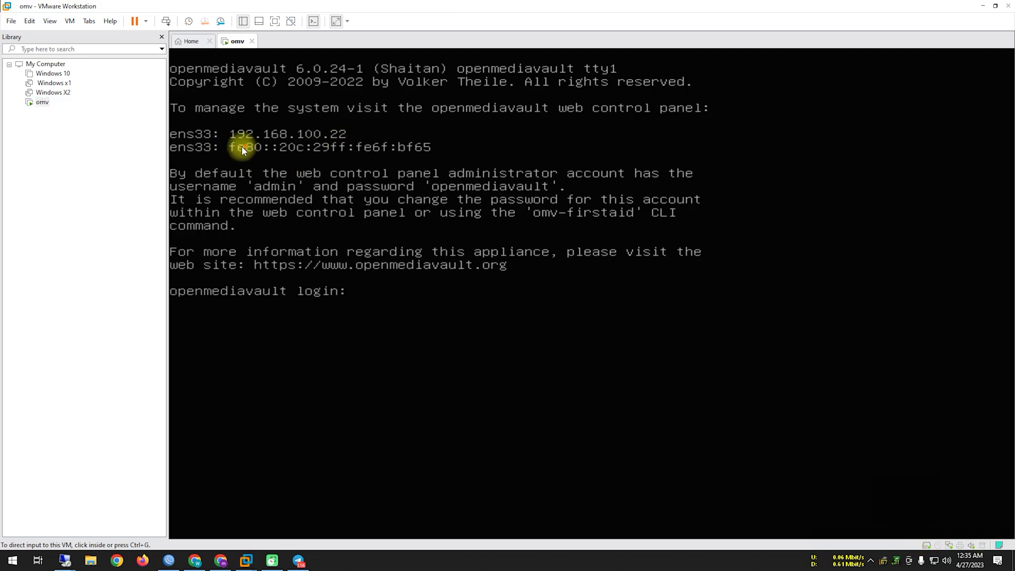
{"action": "left_click_drag", "start_coordinate": [225, 146], "coordinate": [241, 148]}
{"action": "left_click_drag", "start_coordinate": [365, 125], "coordinate": [227, 120]}
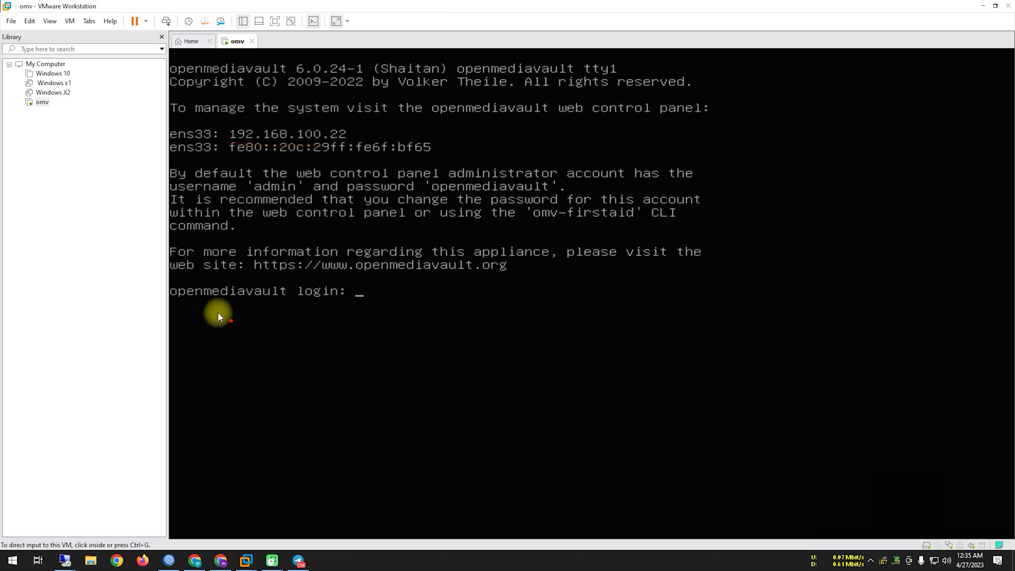
{"action": "left_click_drag", "start_coordinate": [182, 304], "coordinate": [281, 308]}
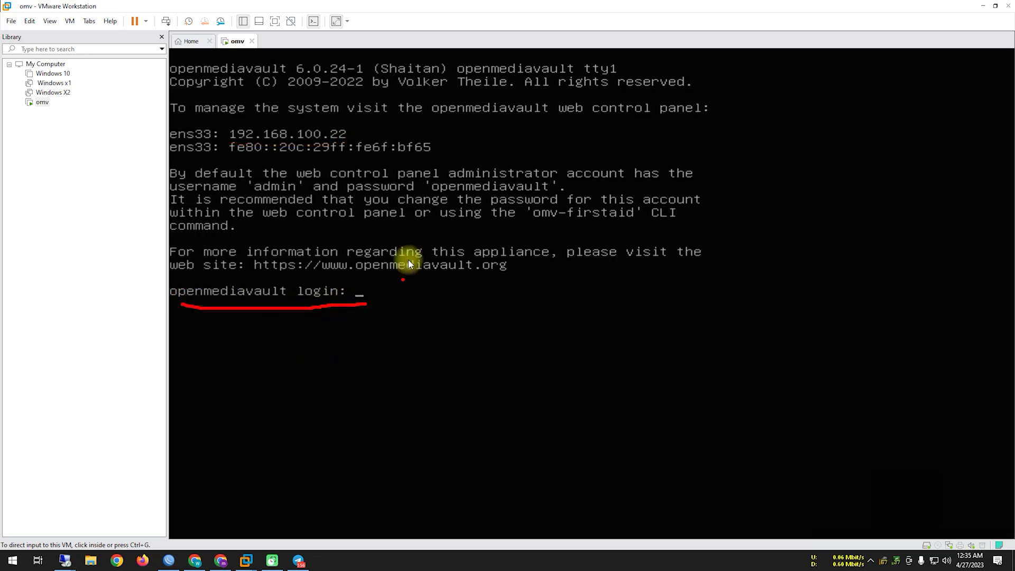
{"action": "left_click_drag", "start_coordinate": [429, 198], "coordinate": [562, 199]}
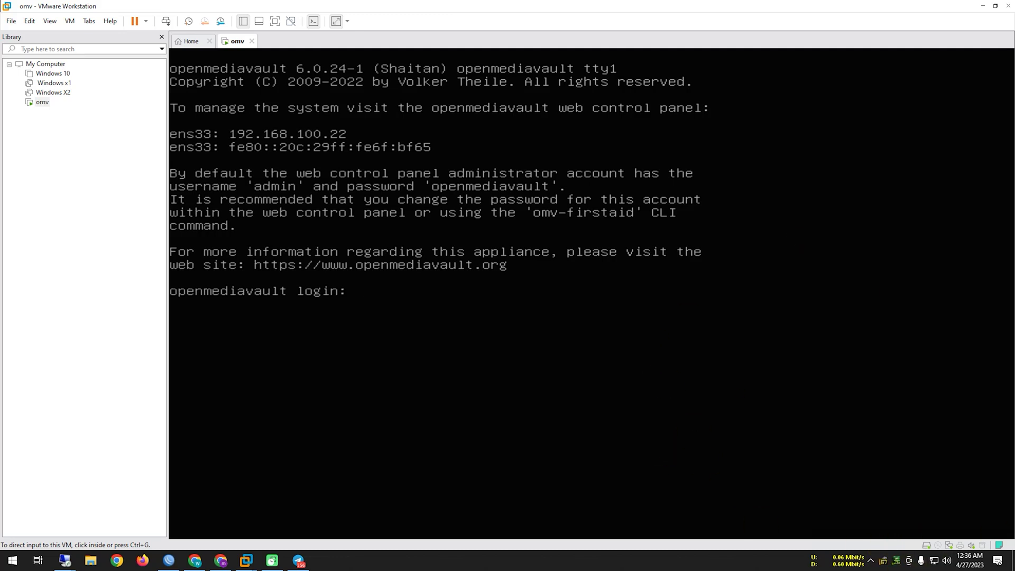
- Load the openmediavault login page at 192.168.100.22 in a new browser window
{"action": "left_click", "coordinate": [221, 560]}
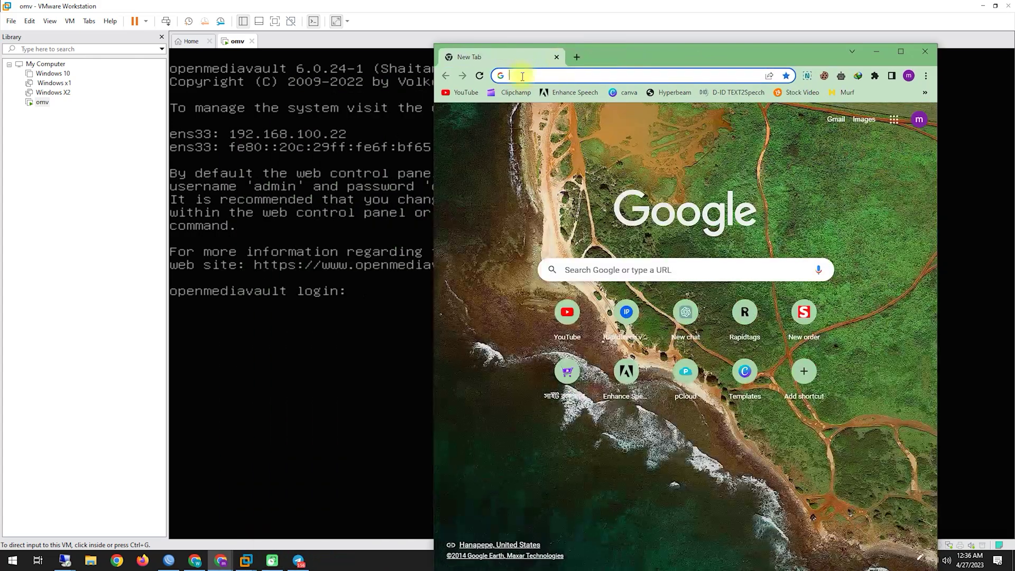
{"action": "left_click", "coordinate": [525, 77]}
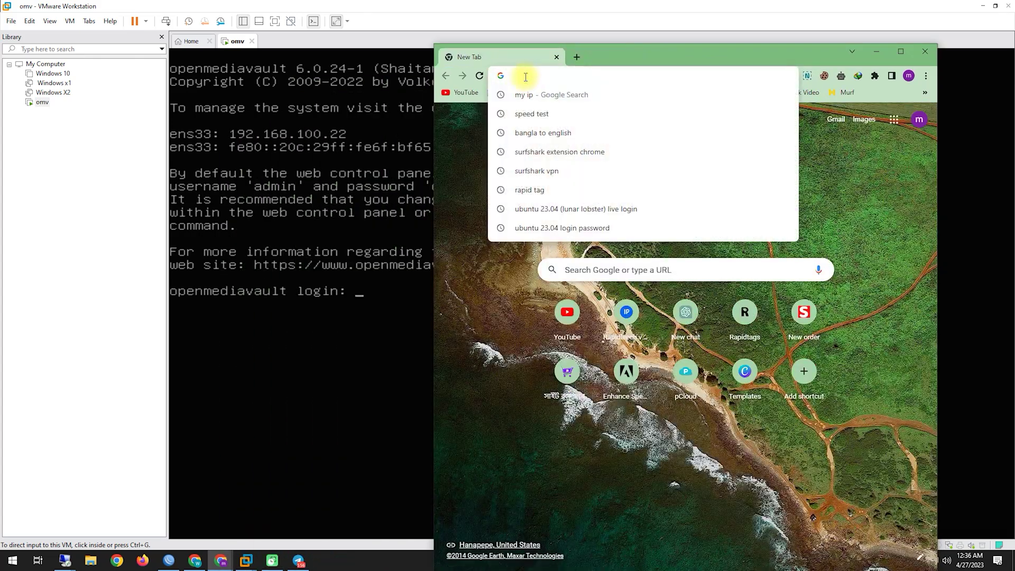
{"action": "type", "text": "19"}
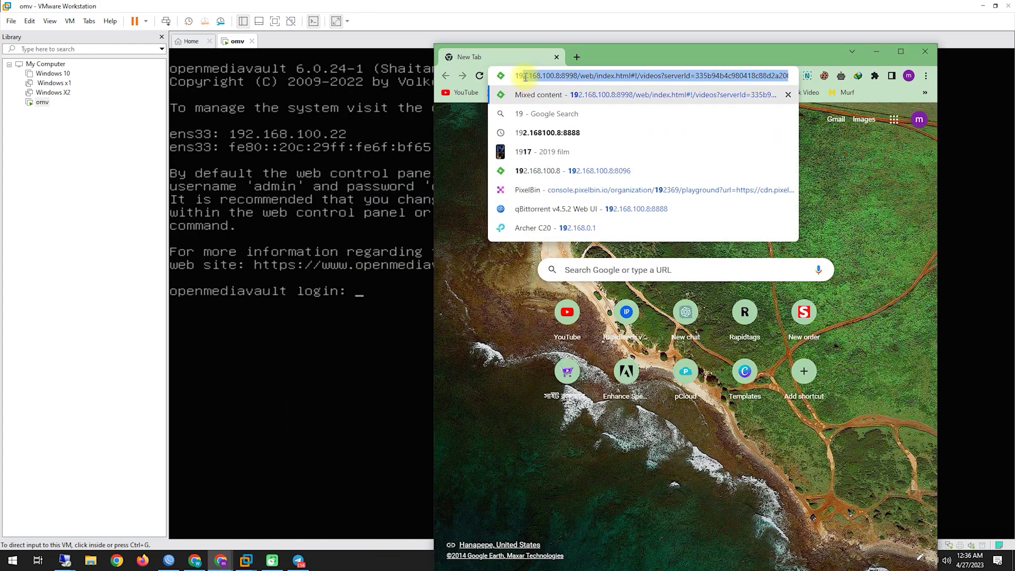
{"action": "type", "text": "2.168.100.22"}
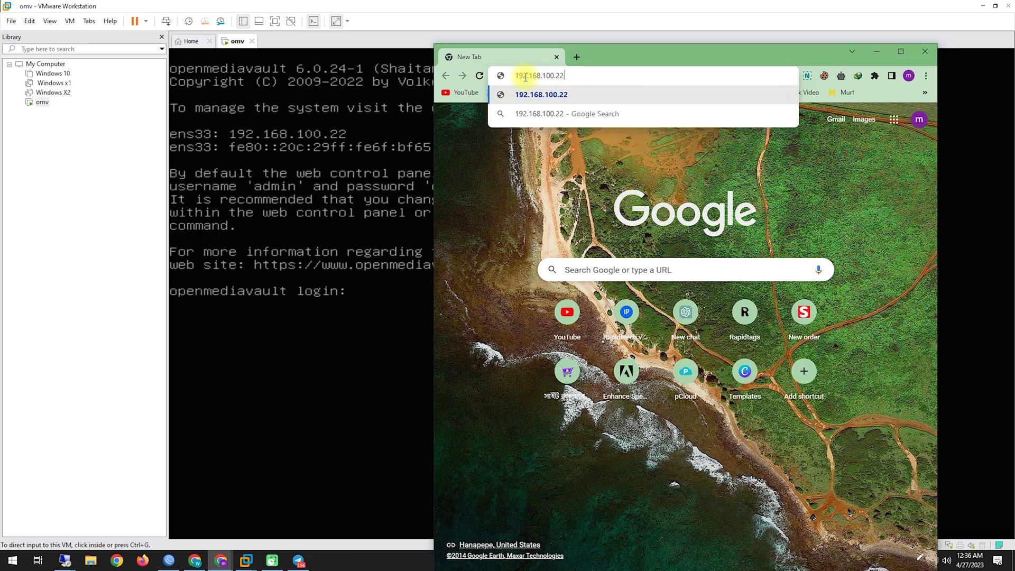
{"action": "key", "text": "Return"}
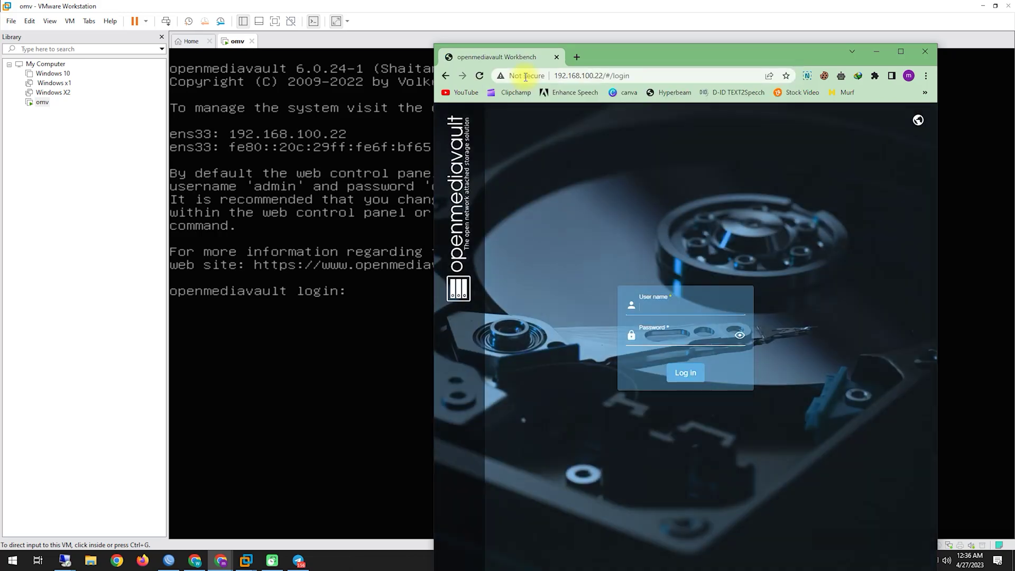
- Log in as admin with the administrator password, shrinking the browser beside the VM console
{"action": "left_click_drag", "start_coordinate": [615, 54], "coordinate": [612, 28]}
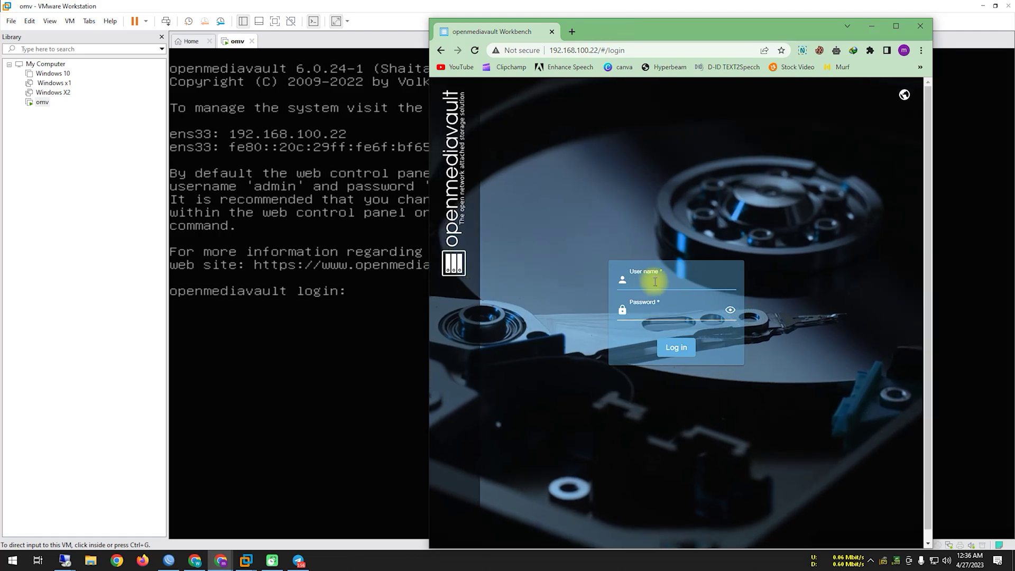
{"action": "type", "text": "a"}
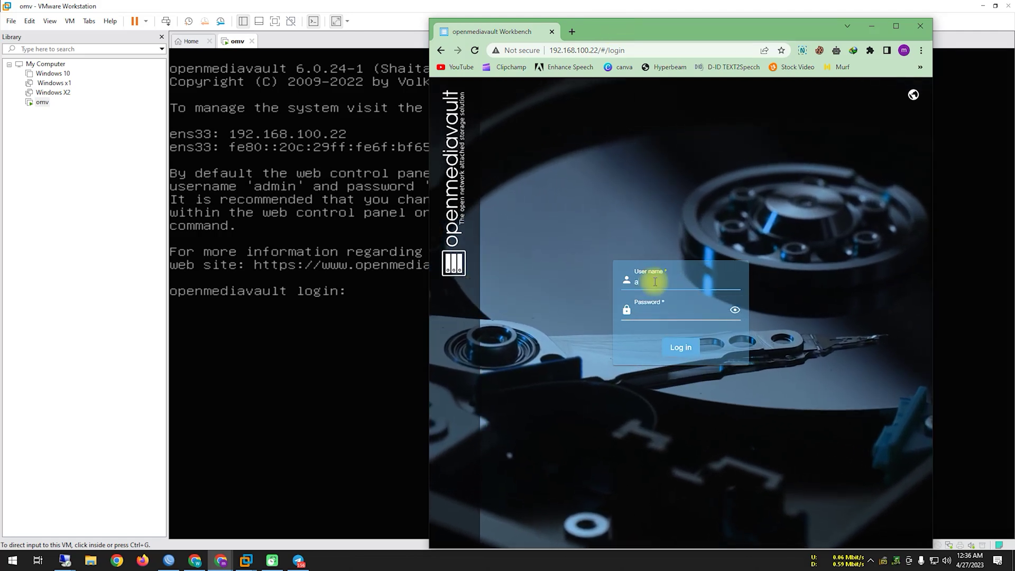
{"action": "type", "text": "dmin"}
{"action": "key", "text": "Tab"}
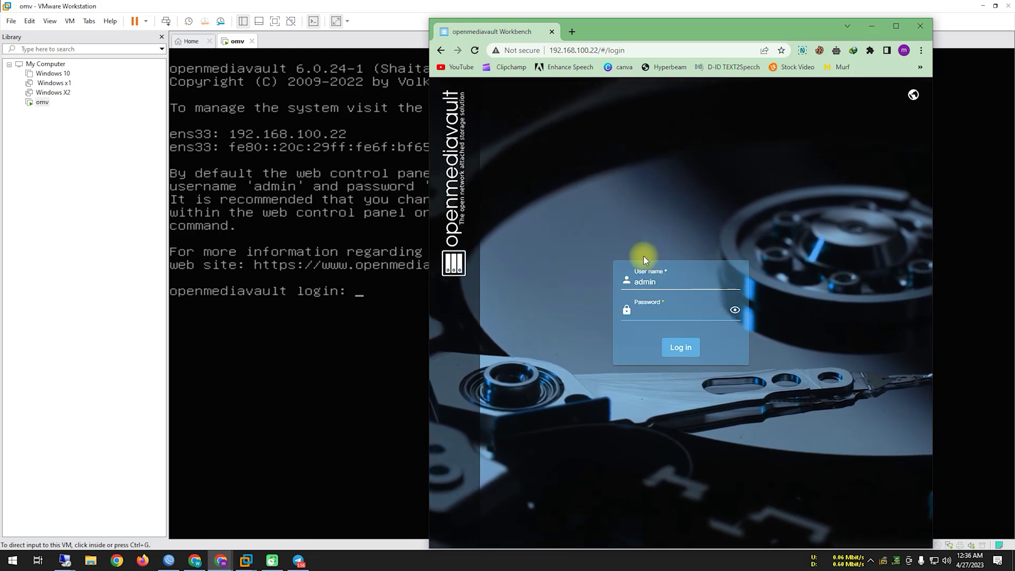
{"action": "left_click_drag", "start_coordinate": [662, 27], "coordinate": [476, 5]}
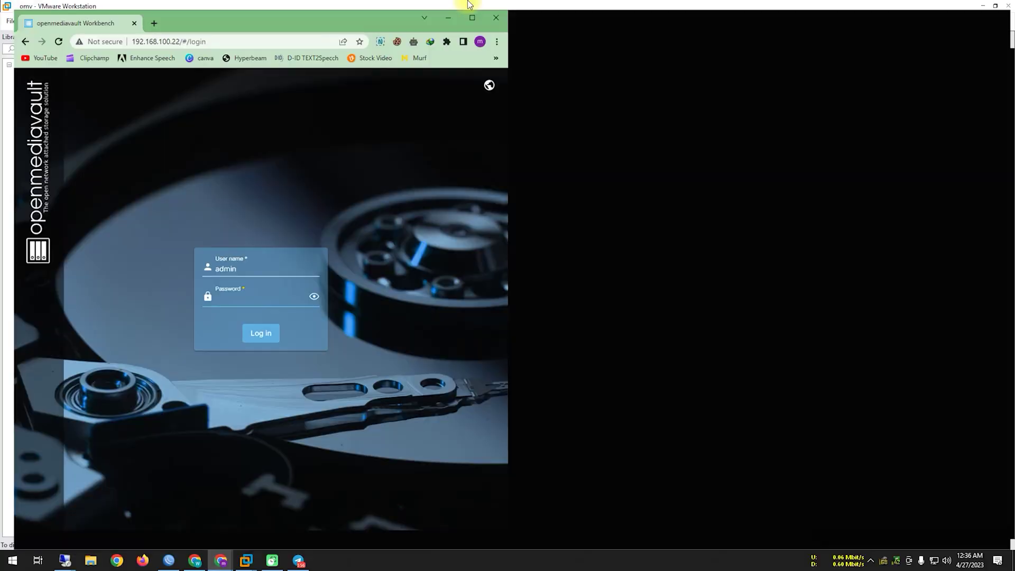
{"action": "left_click", "coordinate": [978, 8]}
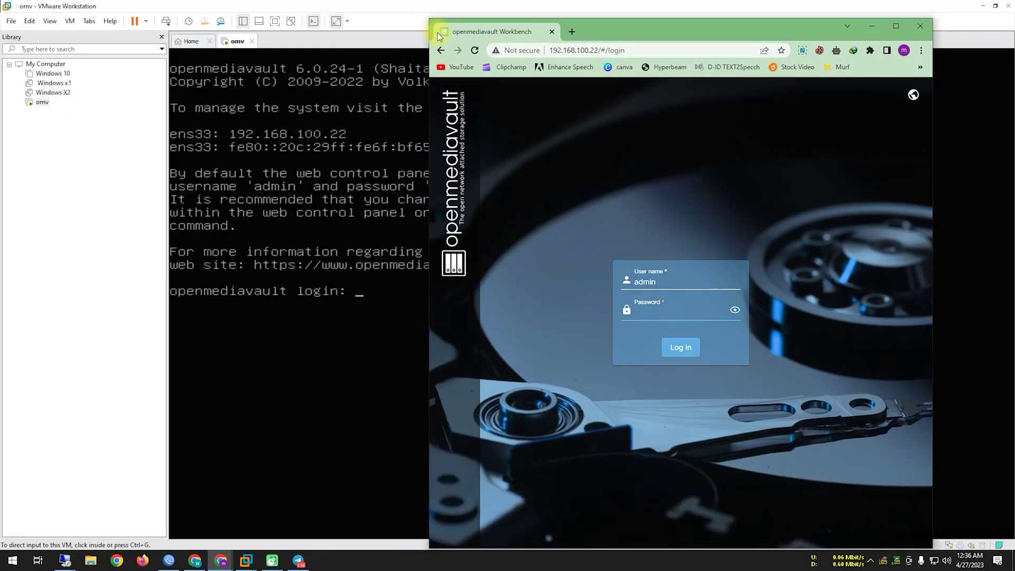
{"action": "left_click_drag", "start_coordinate": [429, 18], "coordinate": [593, 31]}
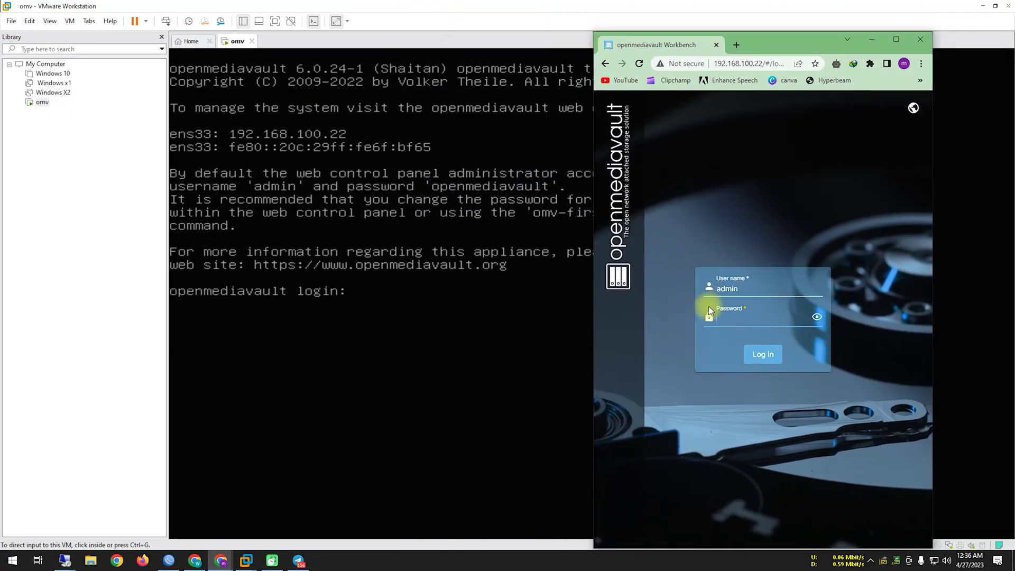
{"action": "left_click", "coordinate": [732, 314]}
{"action": "type", "text": "openmedi"}
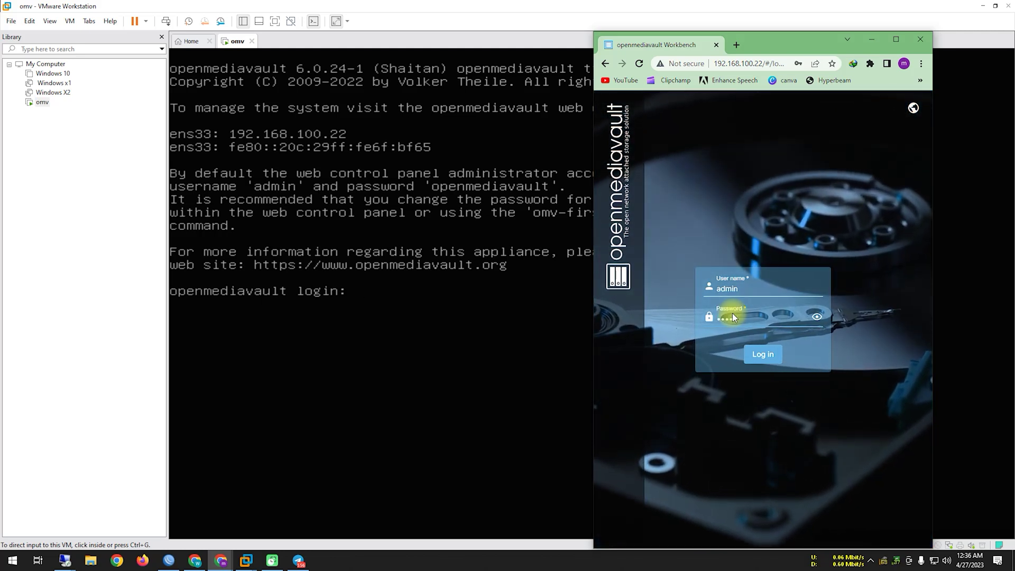
{"action": "type", "text": "ava"}
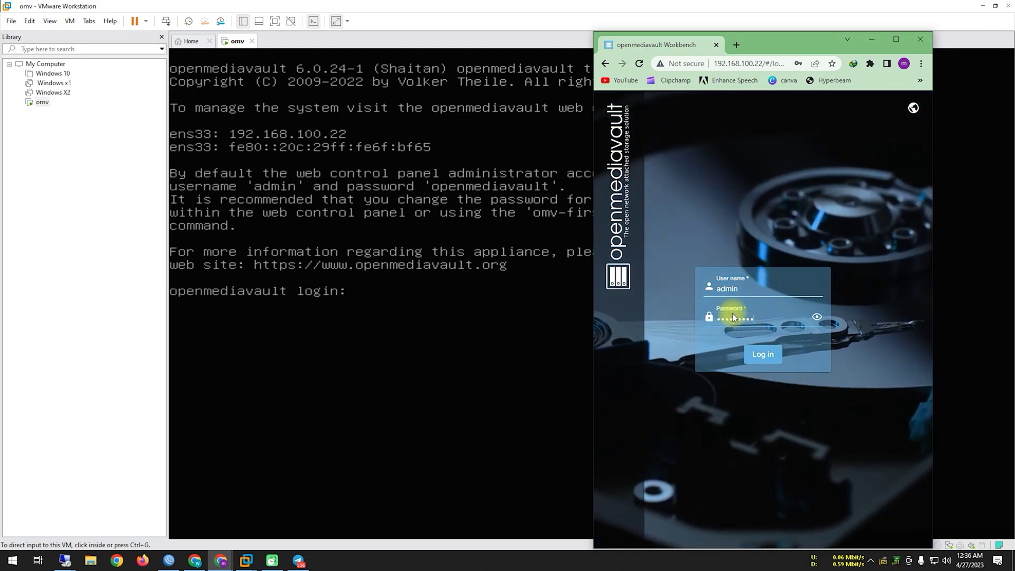
{"action": "type", "text": "ult"}
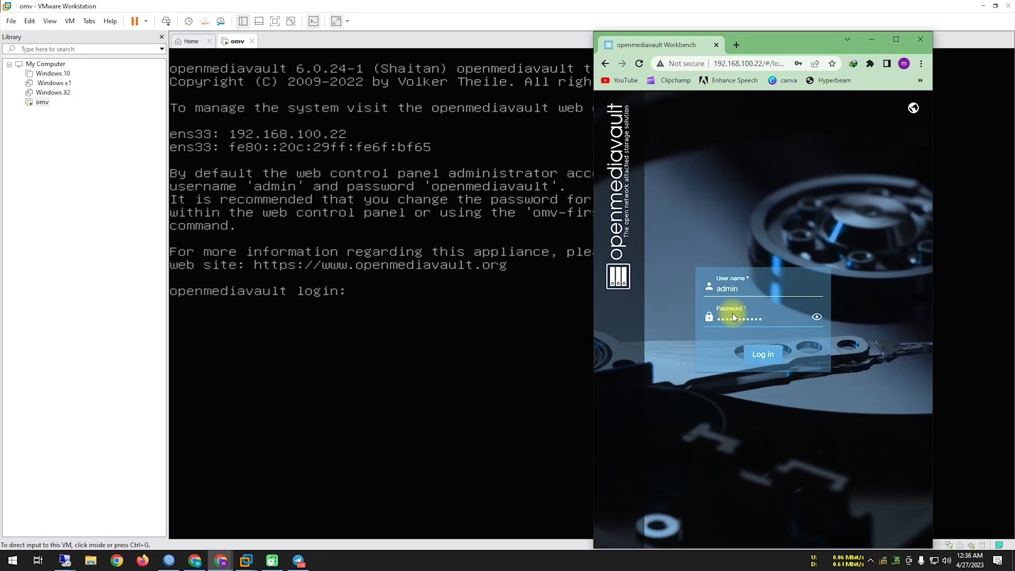
{"action": "type", "text": "lt"}
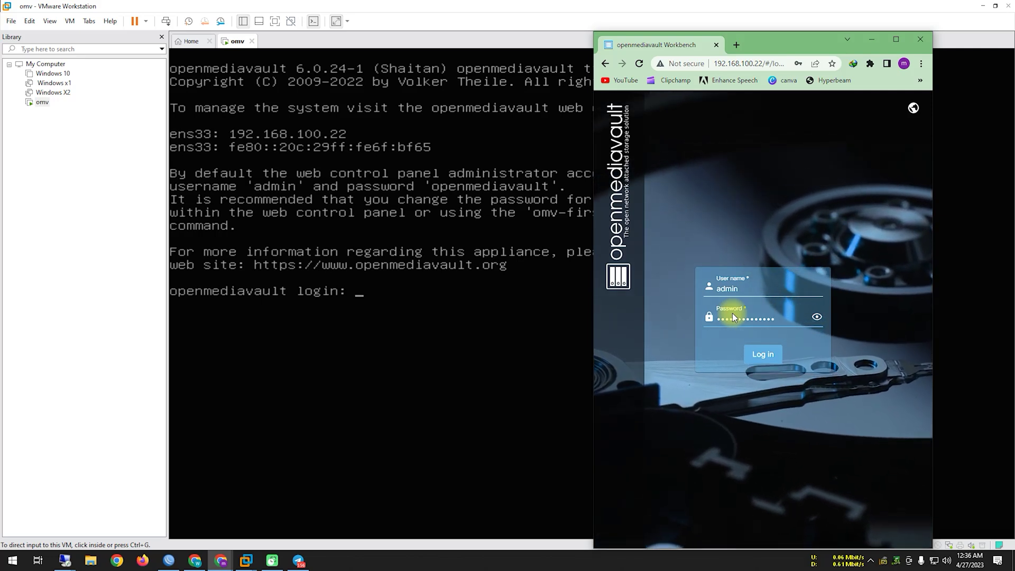
{"action": "left_click", "coordinate": [751, 348]}
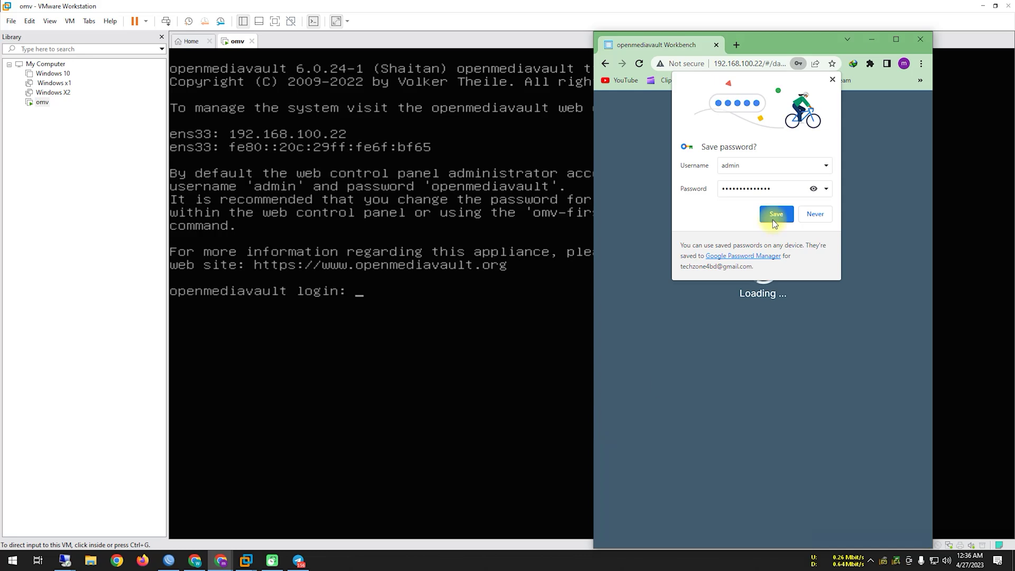
- Tick all twelve dashboard widgets, from CPU through System Information, on the settings page
{"action": "left_click", "coordinate": [896, 39]}
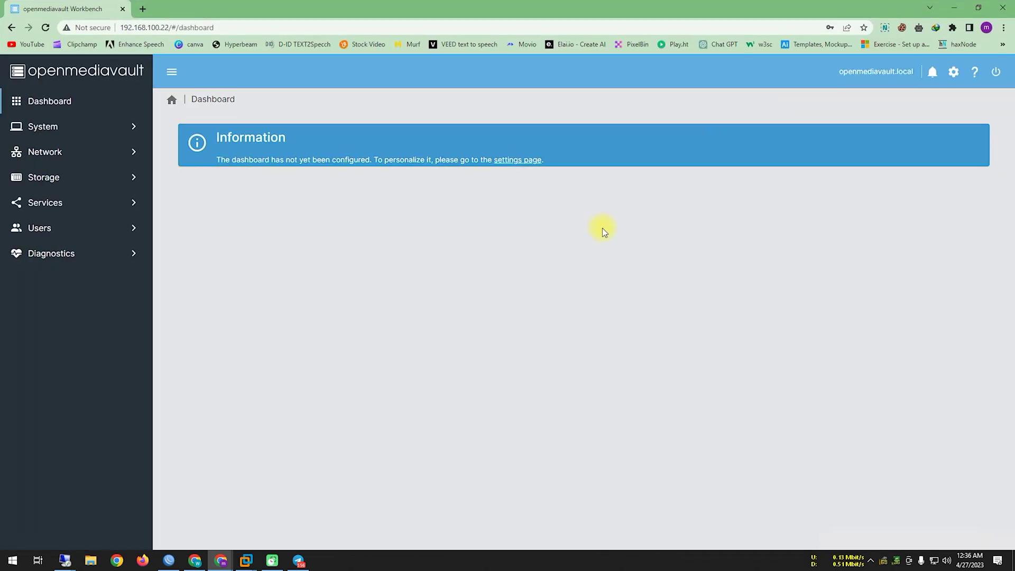
{"action": "left_click", "coordinate": [516, 160]}
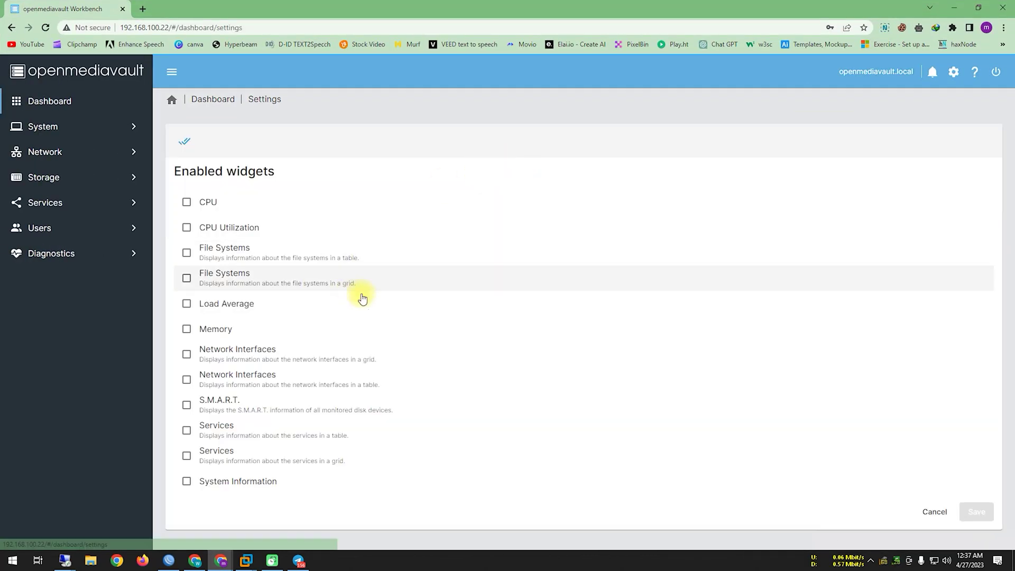
{"action": "left_click", "coordinate": [188, 205]}
{"action": "left_click", "coordinate": [187, 228]}
{"action": "left_click", "coordinate": [187, 253]}
{"action": "left_click", "coordinate": [187, 279]}
{"action": "left_click", "coordinate": [186, 304]}
{"action": "left_click", "coordinate": [186, 329]}
{"action": "left_click", "coordinate": [186, 354]}
{"action": "left_click", "coordinate": [187, 380]}
{"action": "left_click", "coordinate": [188, 406]}
{"action": "left_click", "coordinate": [187, 430]}
{"action": "left_click", "coordinate": [188, 455]}
{"action": "left_click", "coordinate": [191, 482]}
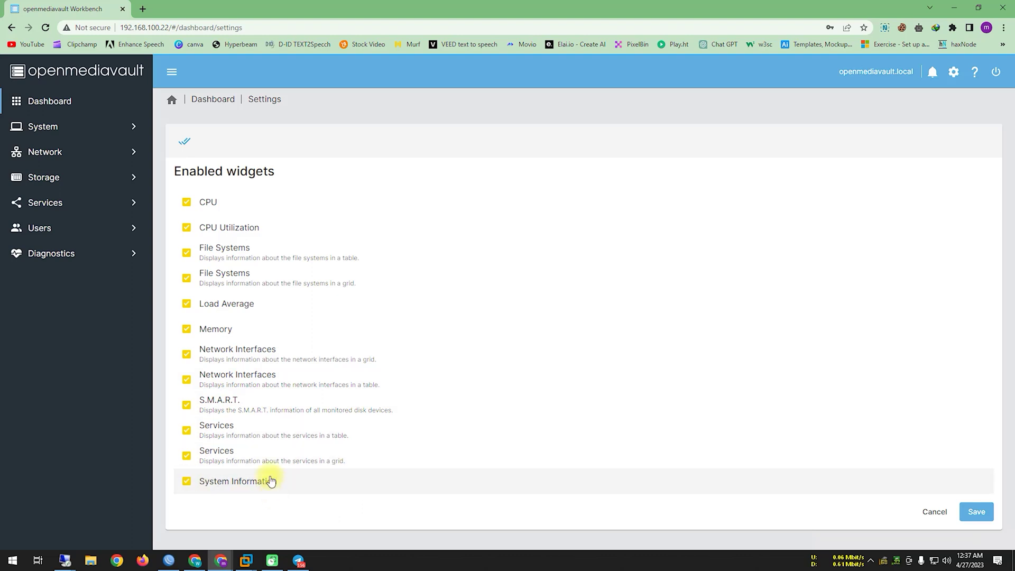
- Save the widget selection and go to System > Workbench
{"action": "left_click", "coordinate": [976, 511]}
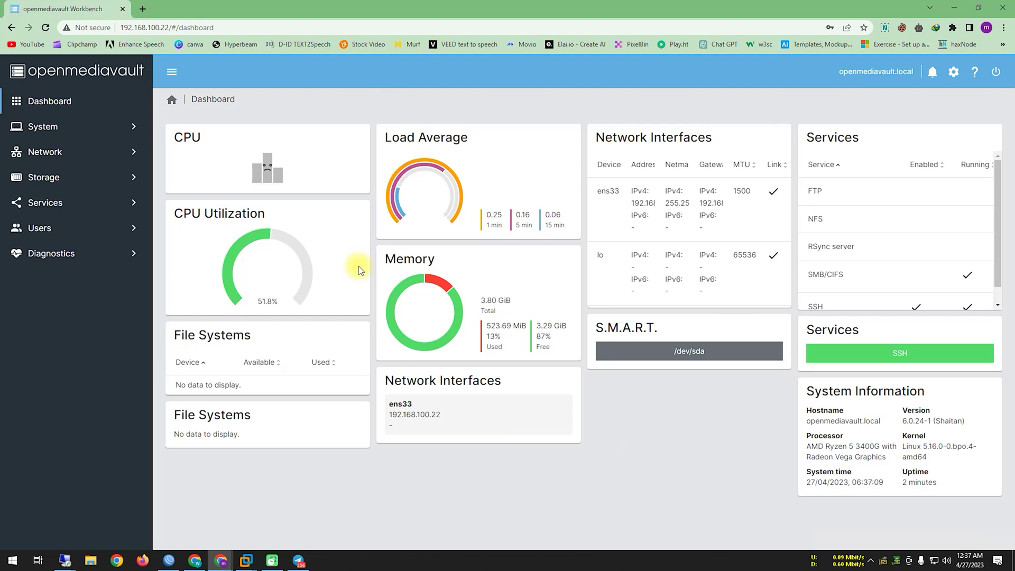
{"action": "left_click", "coordinate": [107, 130]}
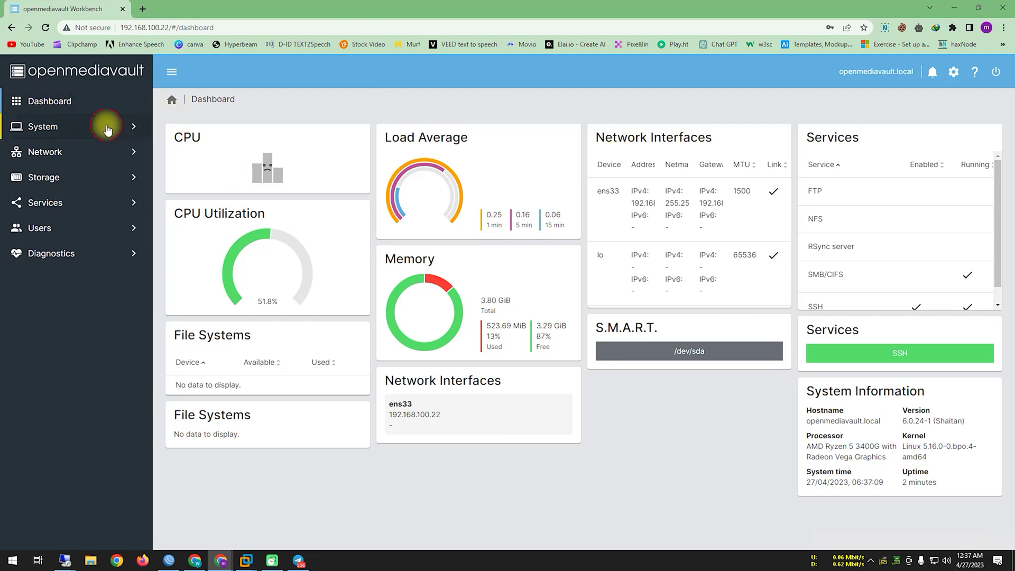
{"action": "left_click", "coordinate": [67, 152]}
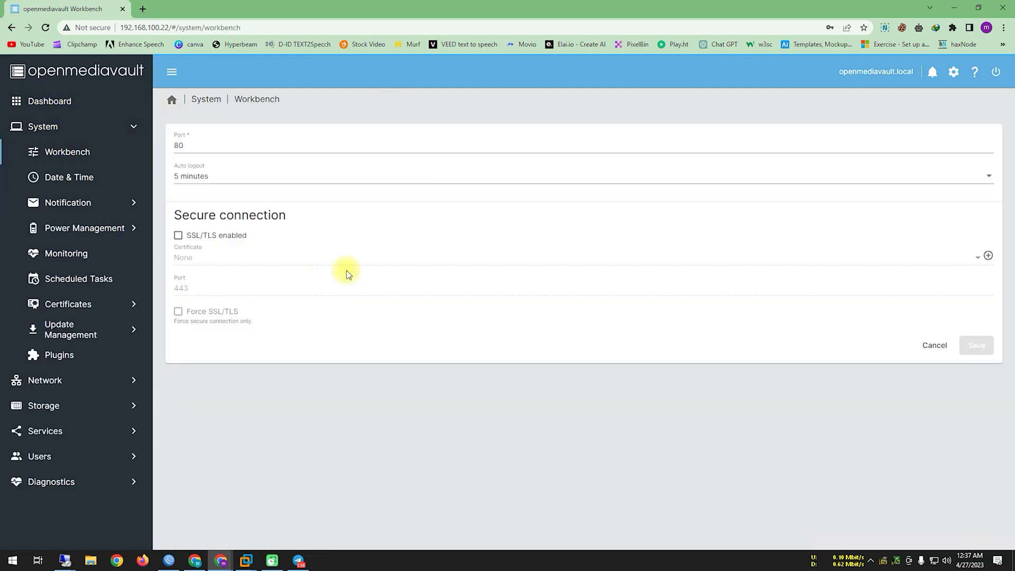